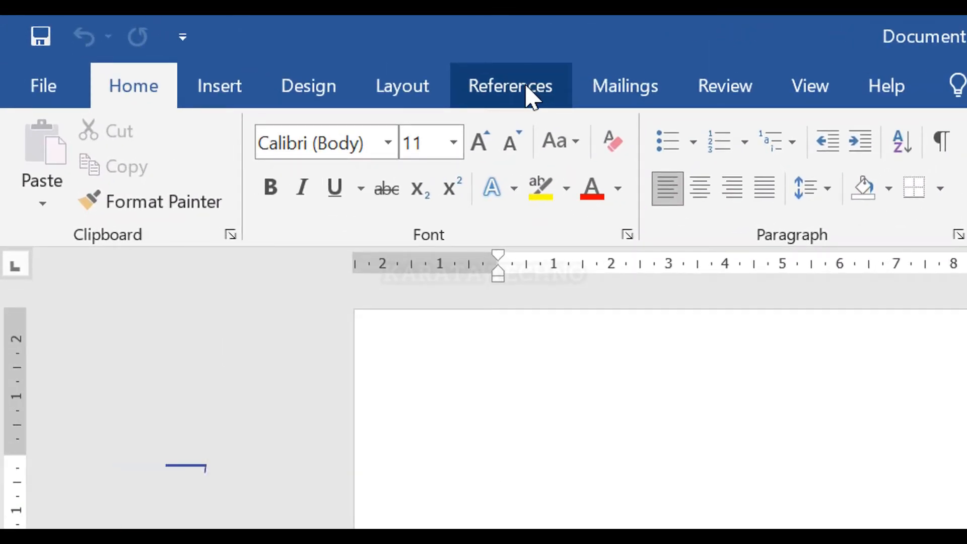
Insert an Automatic Table 1 table of contents on the blank page and dismiss the heading style notice
left_click(526, 94)
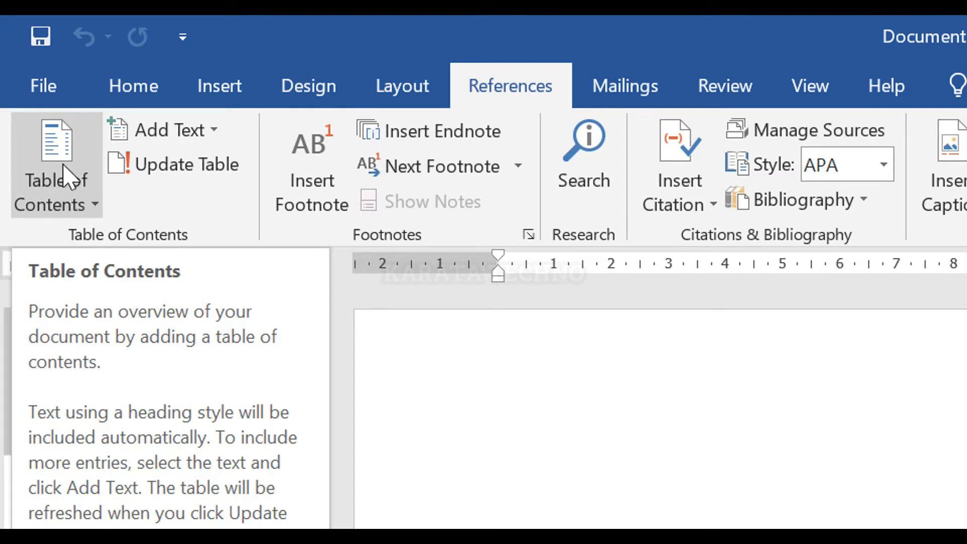
left_click(83, 201)
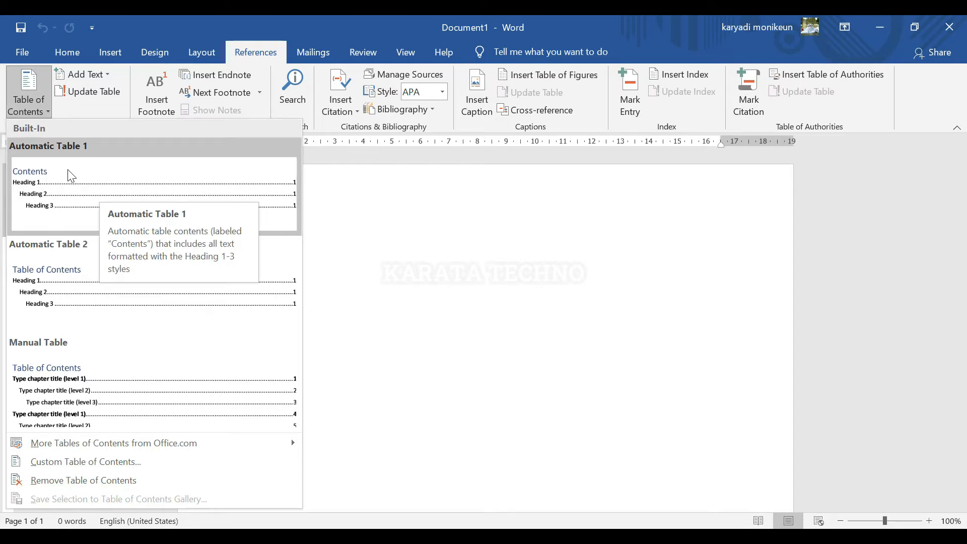
left_click(88, 186)
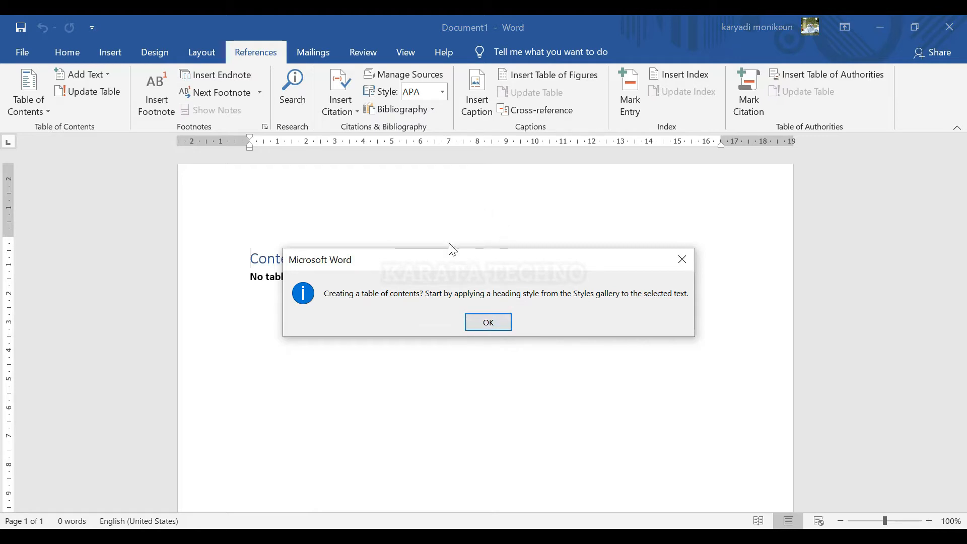
left_click(489, 325)
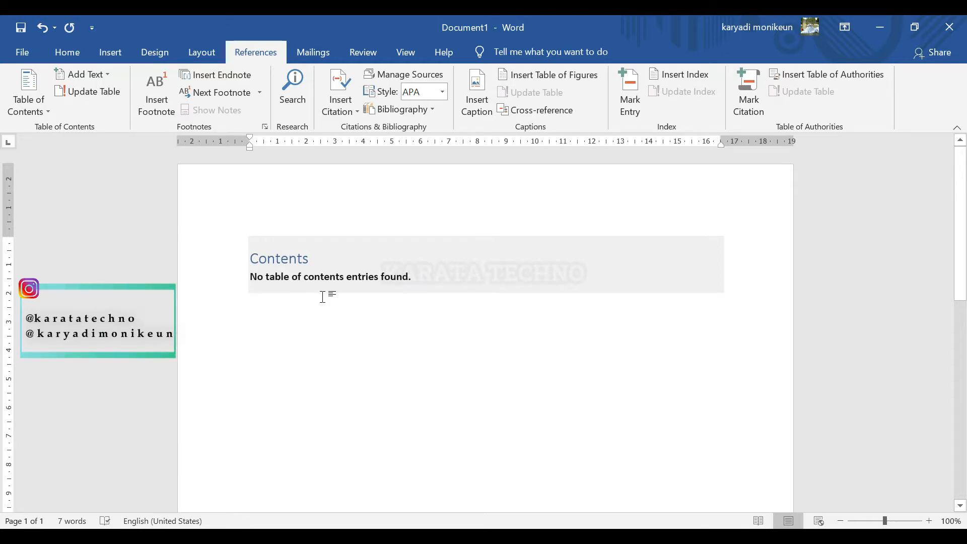
scroll(323, 293, "down", 5)
scroll(350, 317, "up", 5)
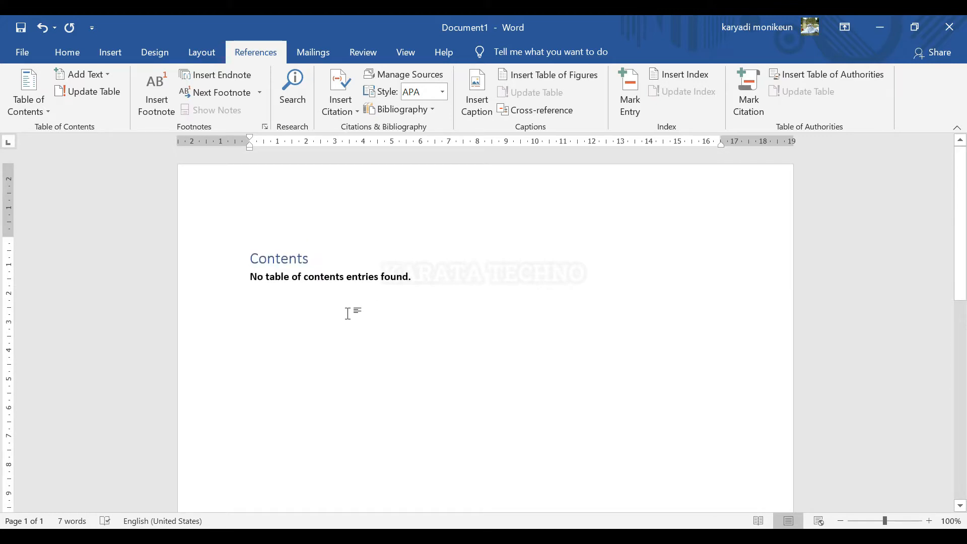
scroll(347, 313, "down", 5)
scroll(345, 313, "up", 3)
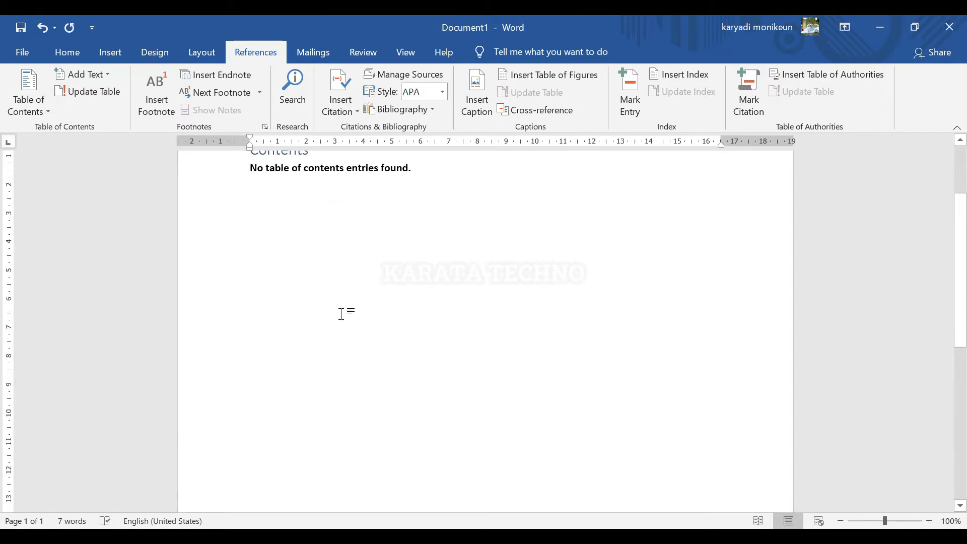
scroll(349, 313, "down", 2)
scroll(348, 312, "up", 2)
scroll(348, 313, "down", 3)
scroll(350, 315, "up", 3)
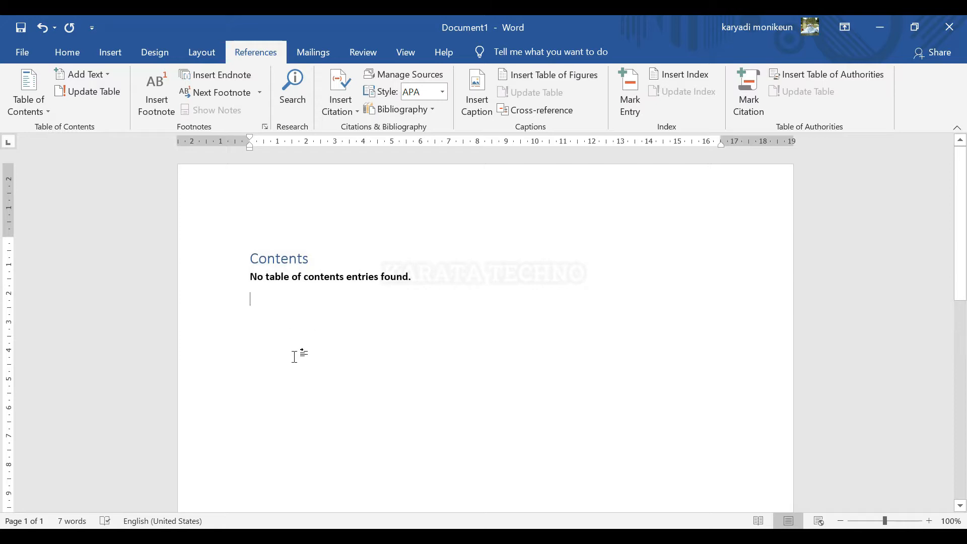
scroll(289, 348, "down", 6)
scroll(287, 348, "down", 1)
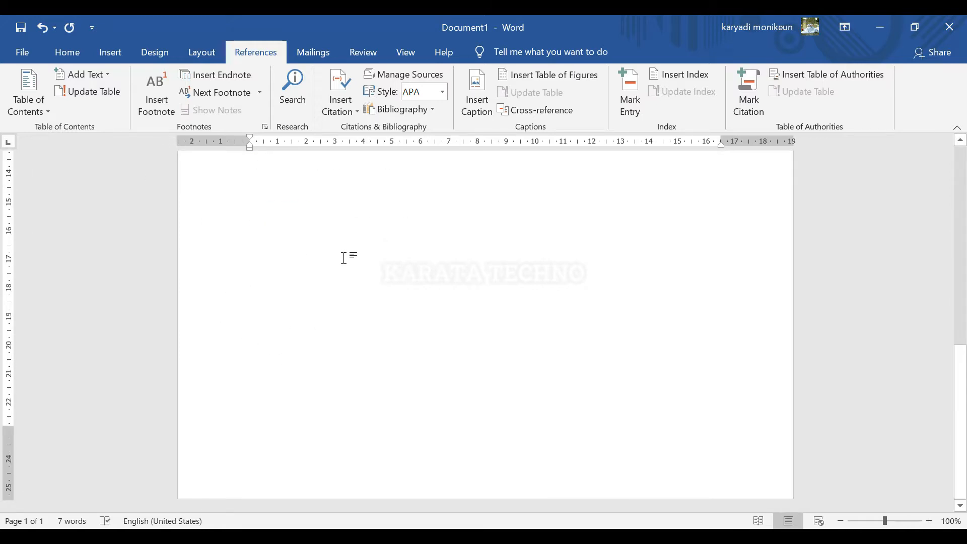
scroll(307, 292, "up", 8)
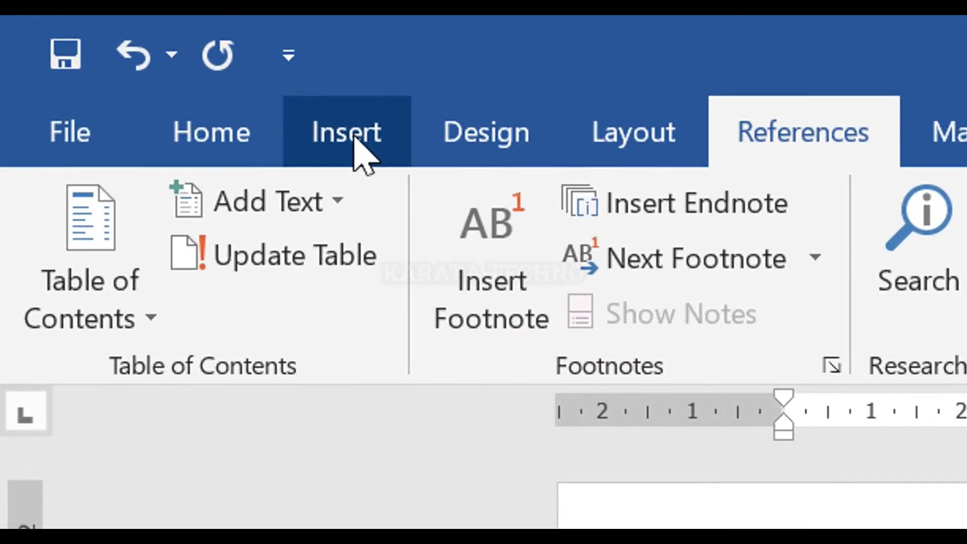
Add a blank page after the table of contents and enter the heading text "Kata Pengantar" on it
left_click(239, 97)
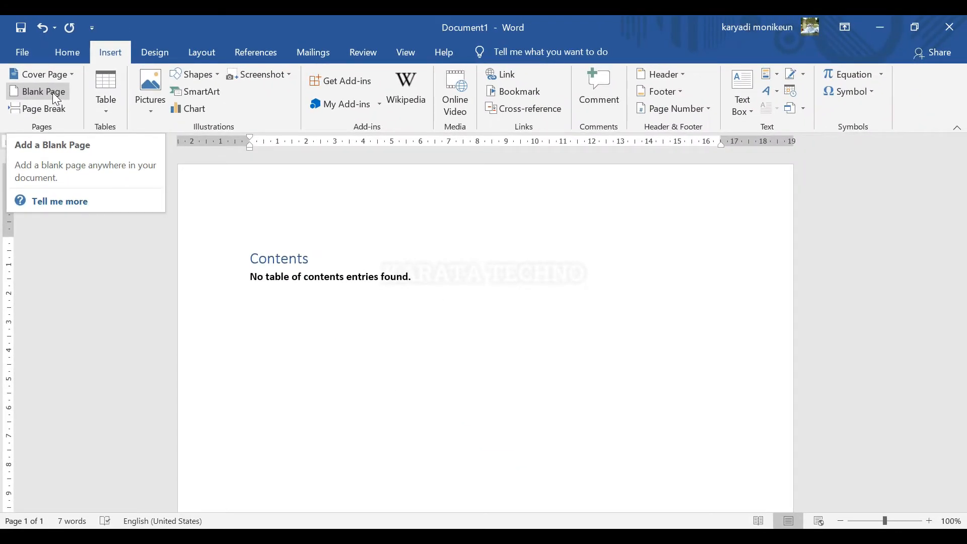
left_click(53, 92)
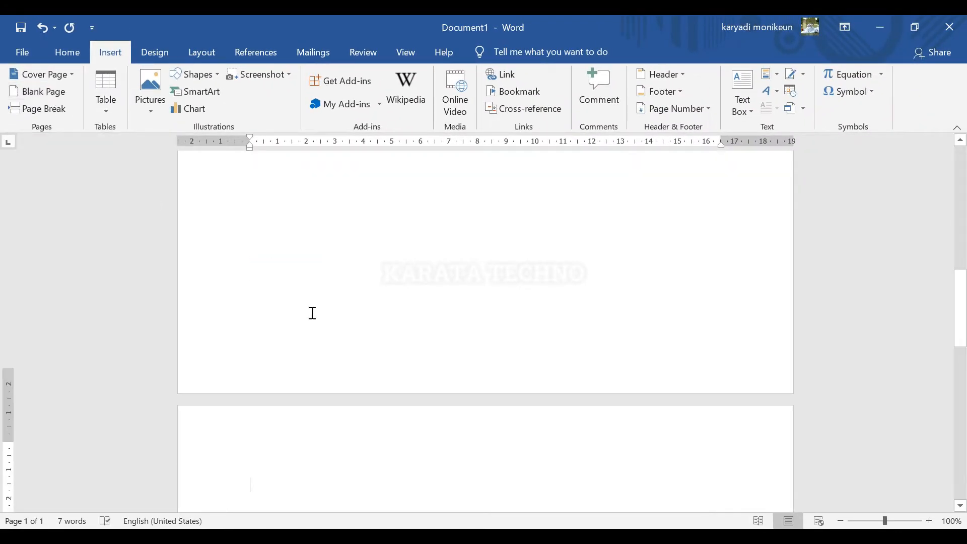
scroll(312, 313, "down", 5)
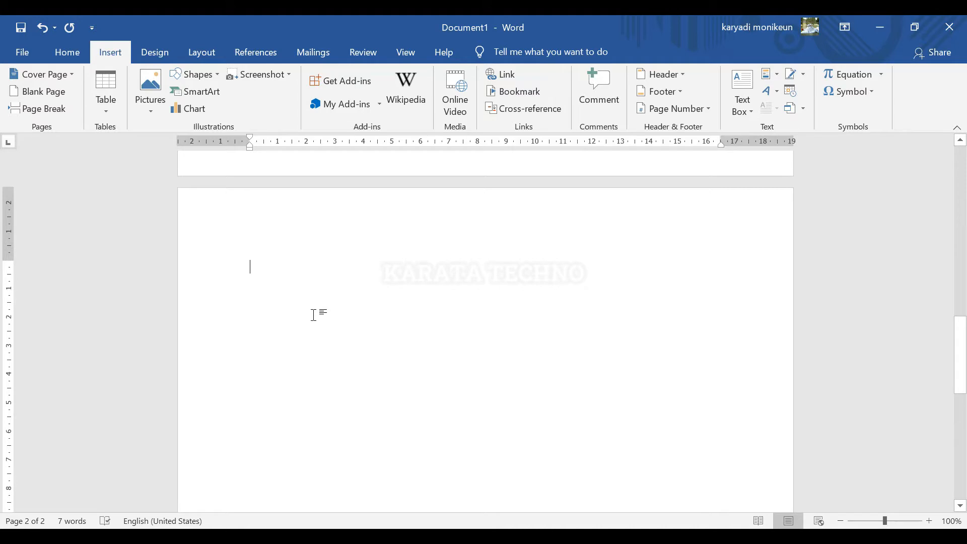
type("Kata")
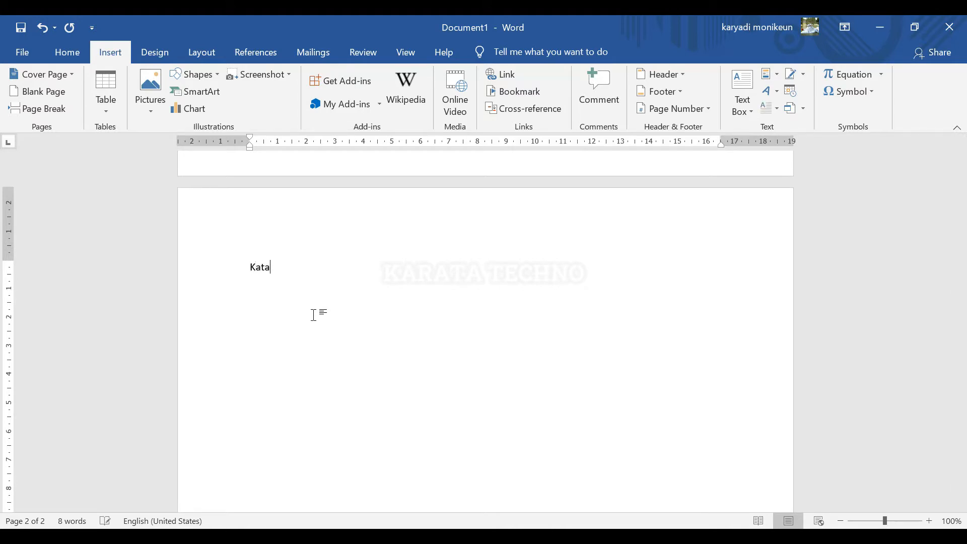
type(" Pengantar")
scroll(323, 308, "down", 3)
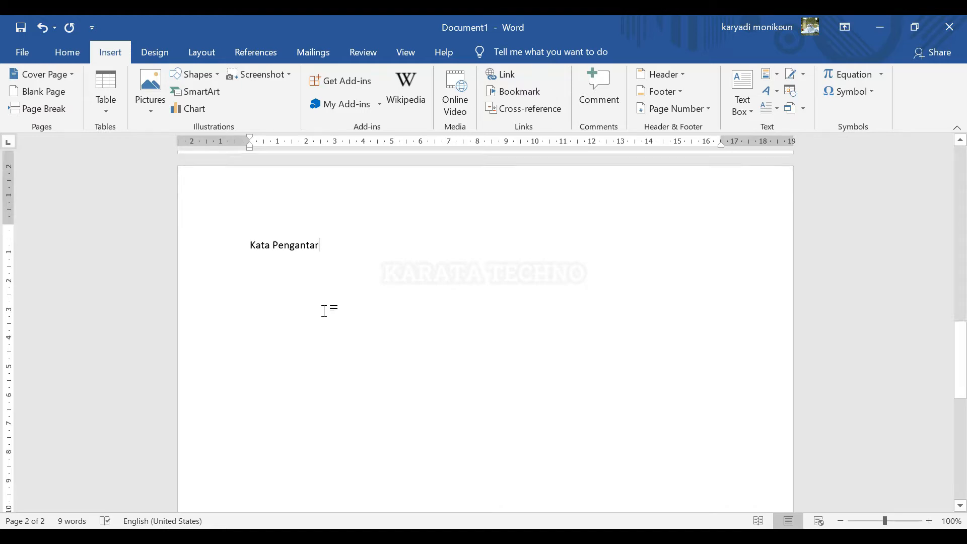
scroll(334, 238, "up", 2)
scroll(335, 247, "up", 1)
Generate sample paragraphs below "Kata Pengantar" with the =rand() command
key("Return")
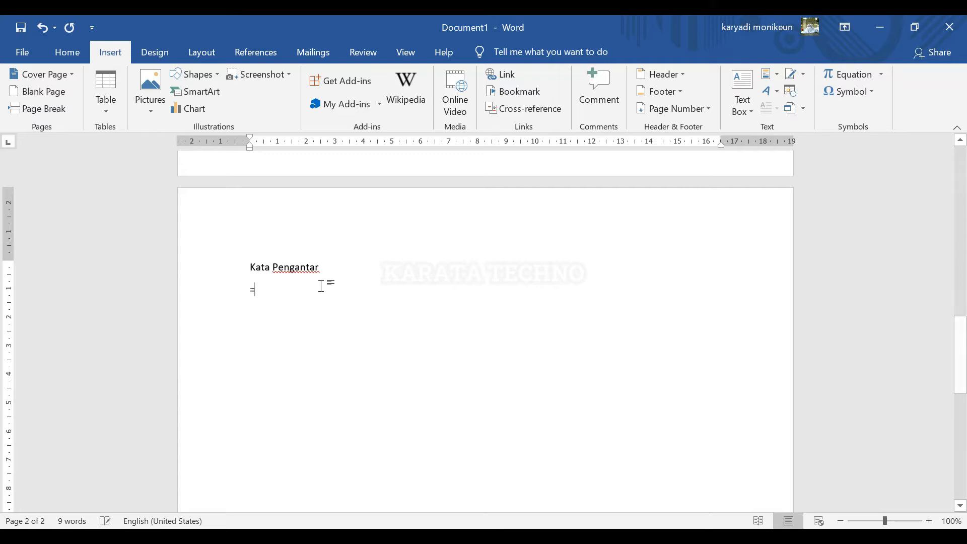
type("=rand")
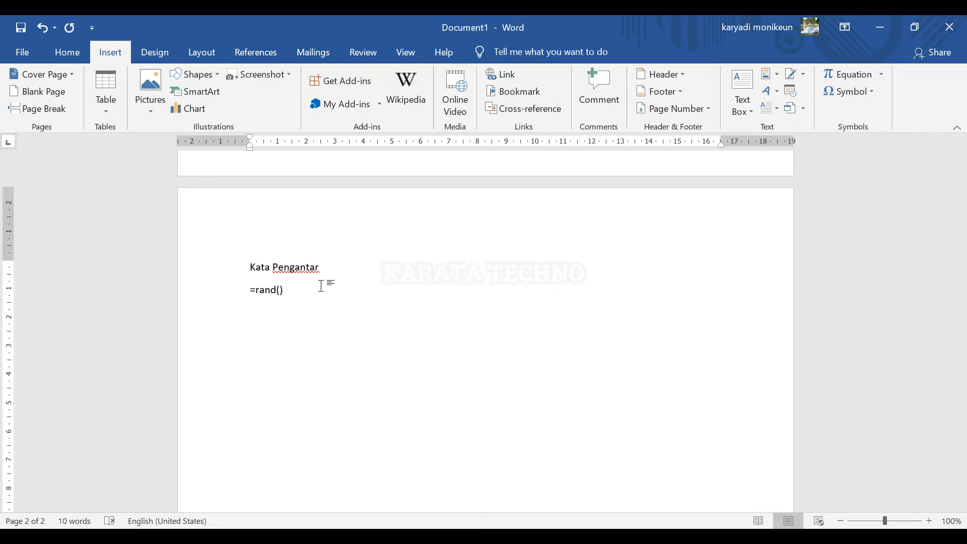
type("()")
key("Return")
key("Return")
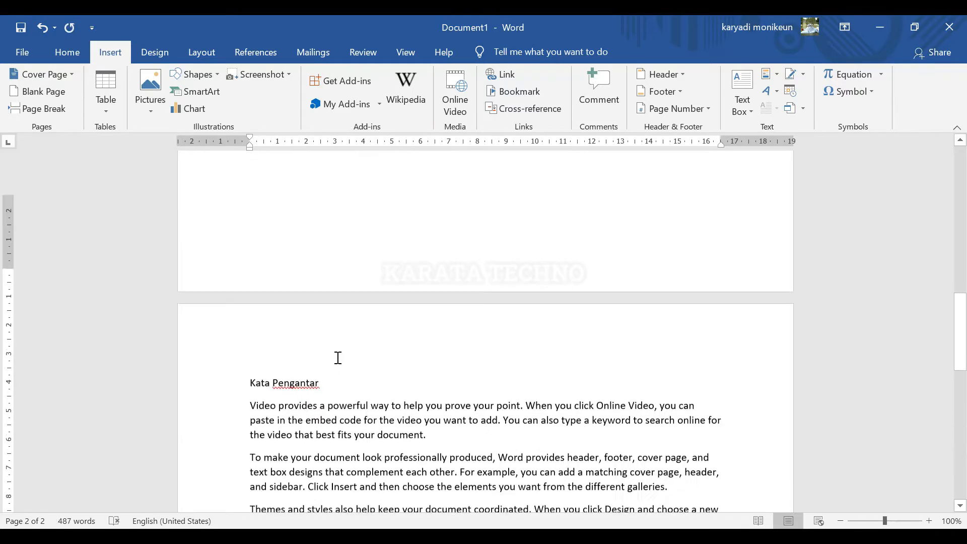
Insert a page break after the last sample paragraph of the "Kata Pengantar" section
scroll(338, 356, "down", 3)
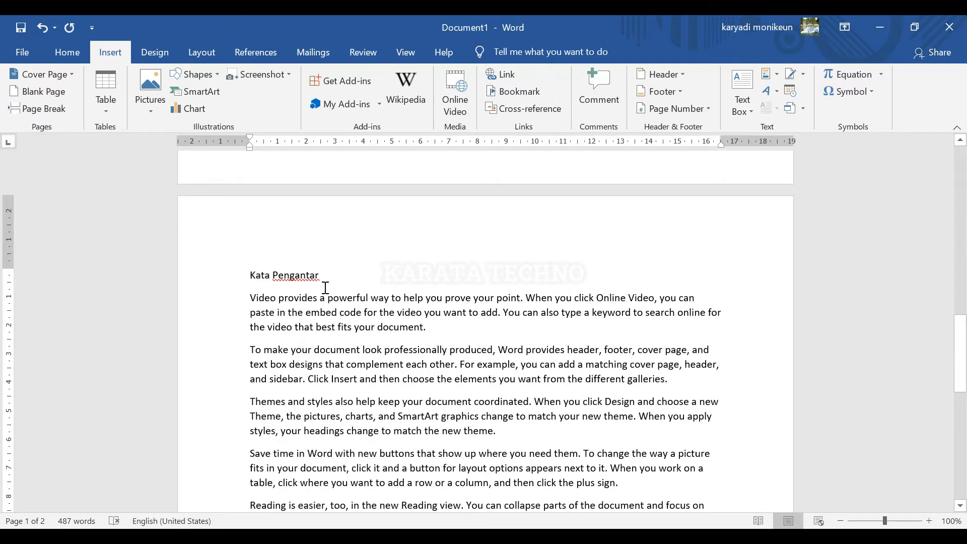
scroll(317, 302, "down", 8)
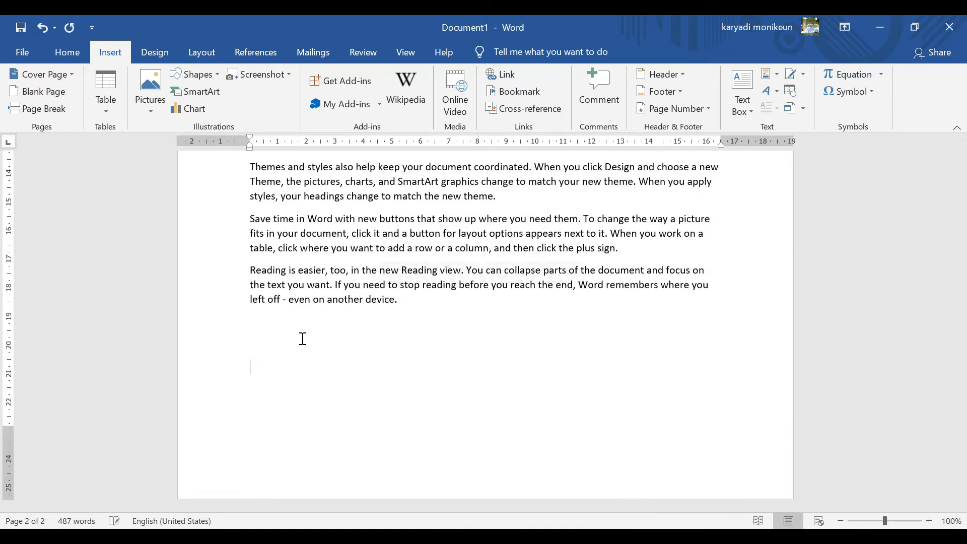
key("ctrl+Return")
key("BackSpace")
key("BackSpace")
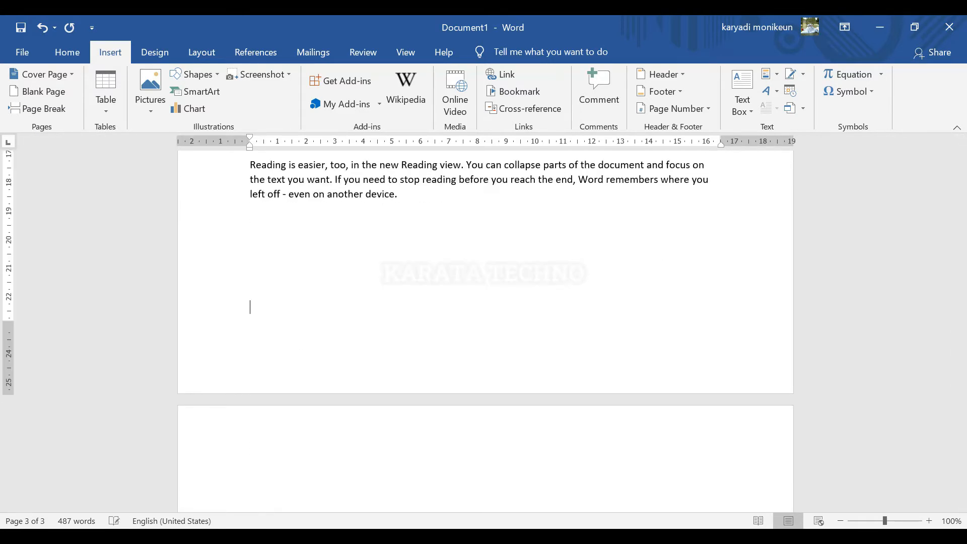
key("Return")
scroll(319, 403, "down", 4)
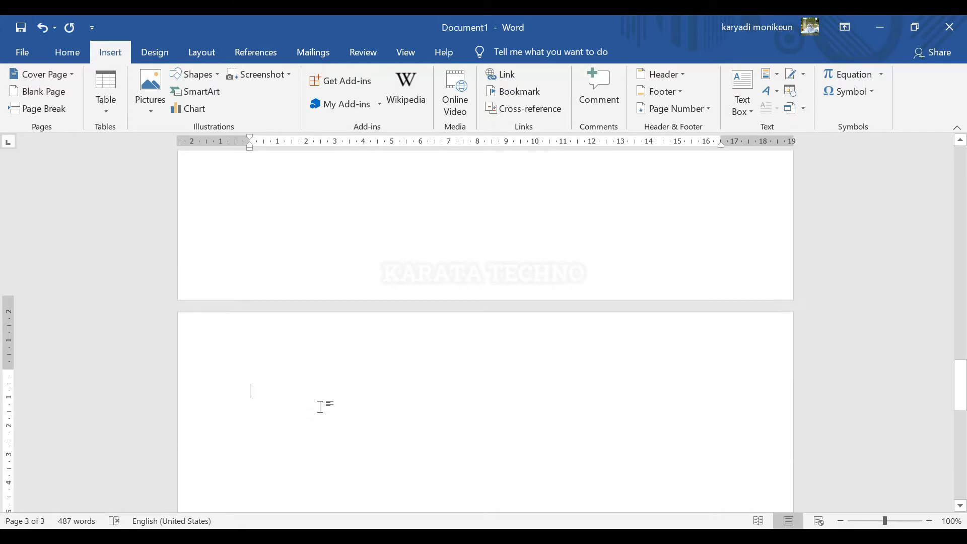
Enter the heading text "Pendahuluan" on the third page and paste the sample paragraphs below it
scroll(283, 229, "up", 2)
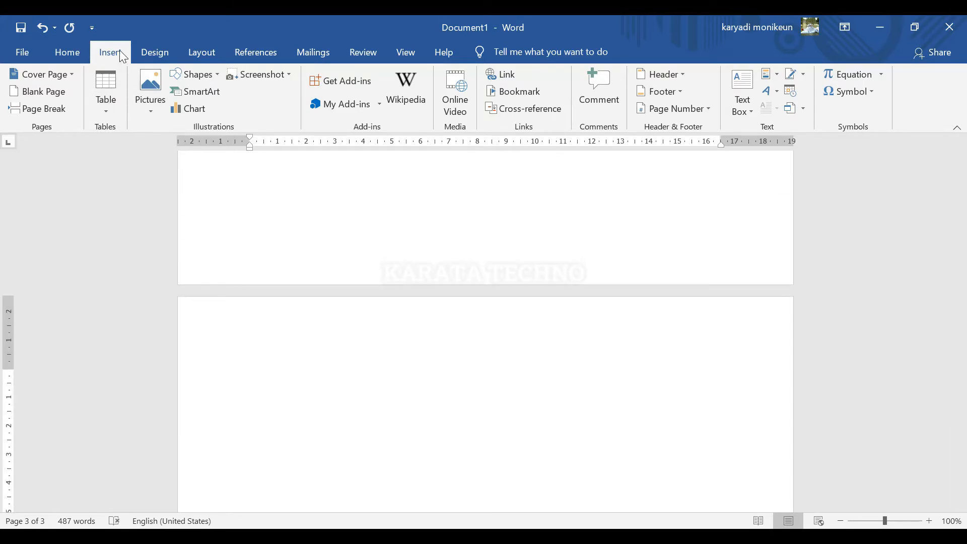
scroll(297, 376, "down", 2)
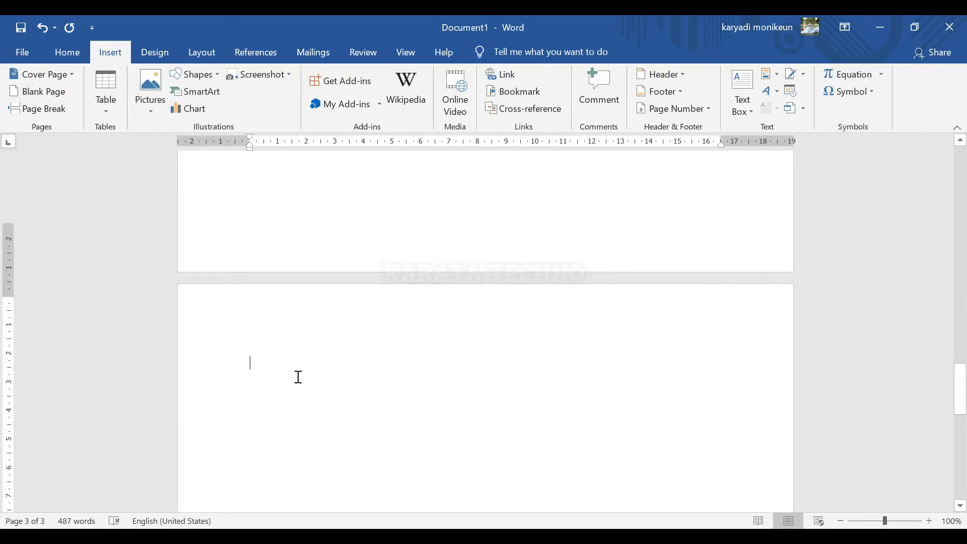
scroll(297, 373, "up", 8)
scroll(297, 375, "down", 5)
scroll(298, 376, "down", 2)
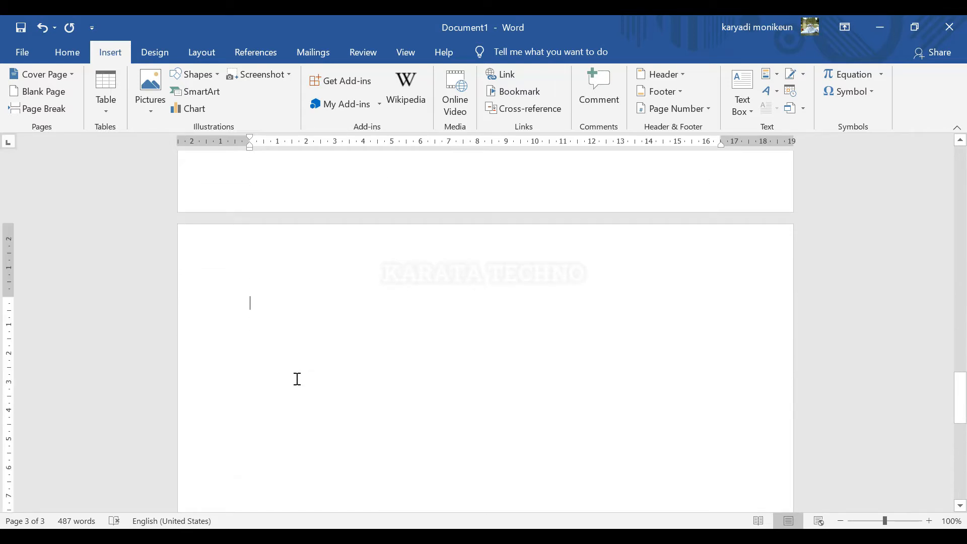
type("Pendahuluan")
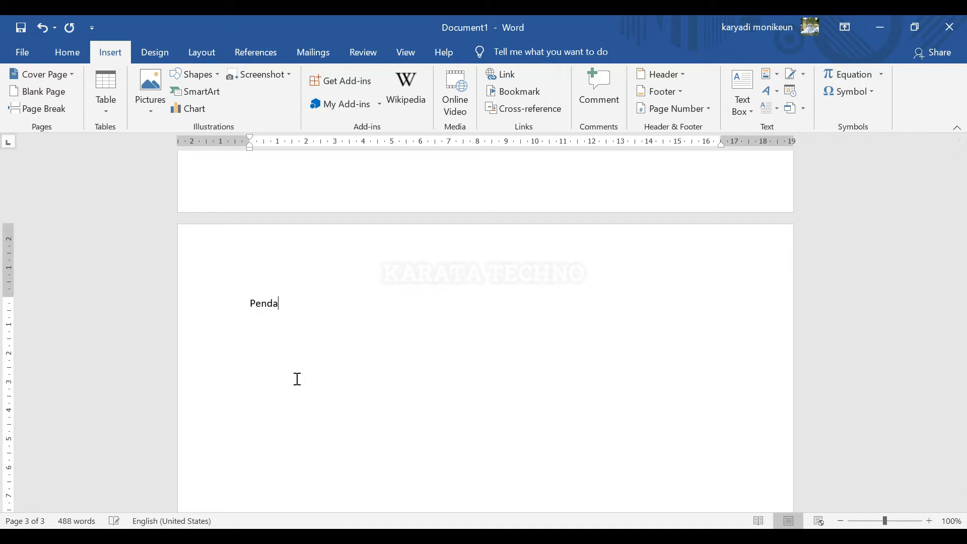
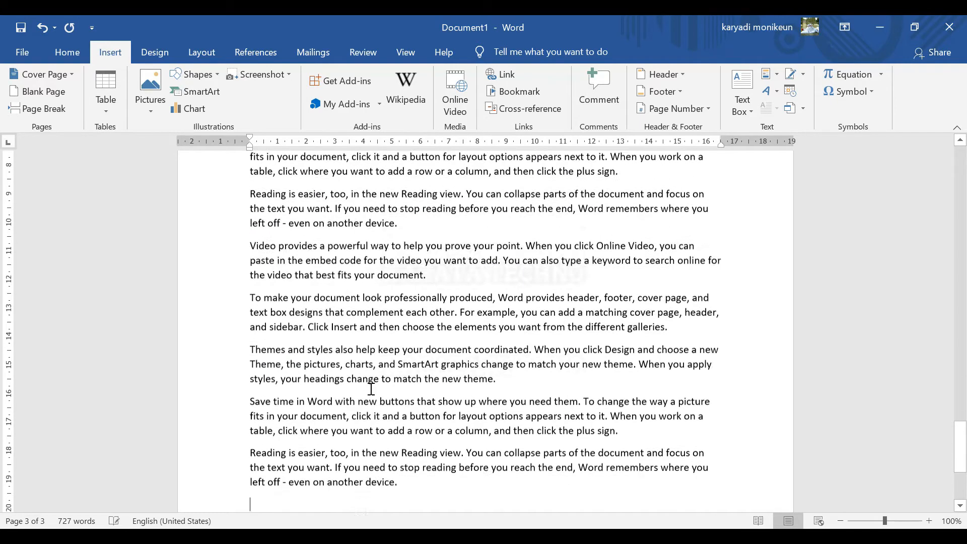
key("ctrl+v")
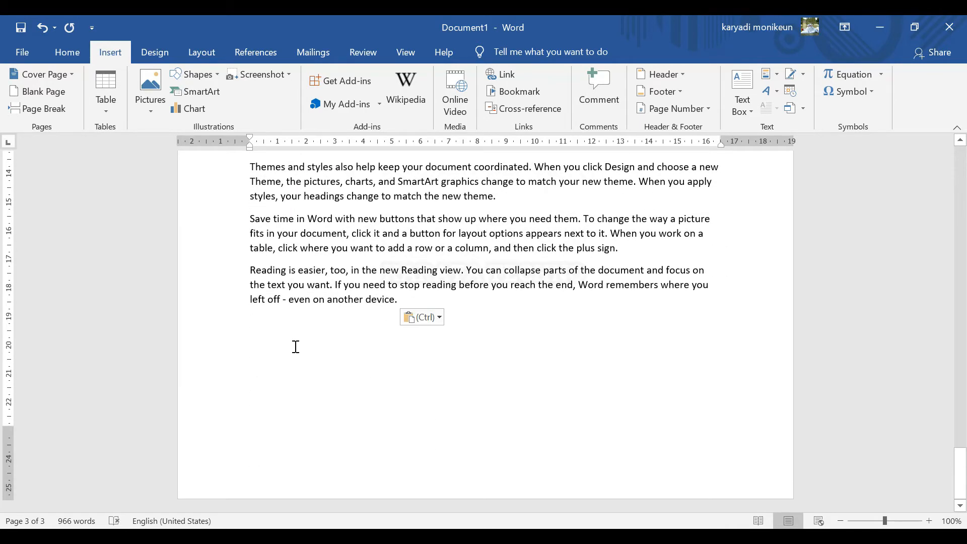
Add a blank page after the "Pendahuluan" text and enter a heading introducing Ms. Office on it
left_click(32, 92)
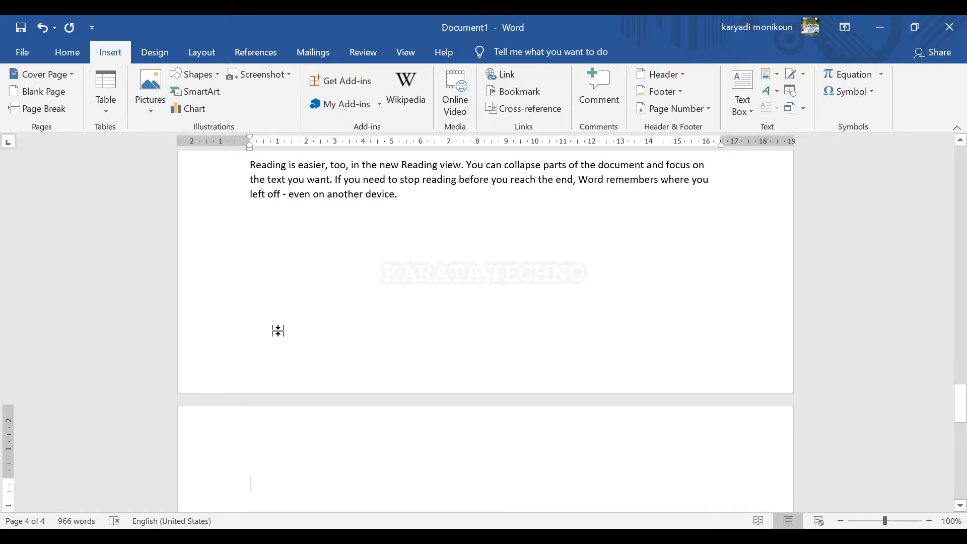
scroll(278, 331, "down", 3)
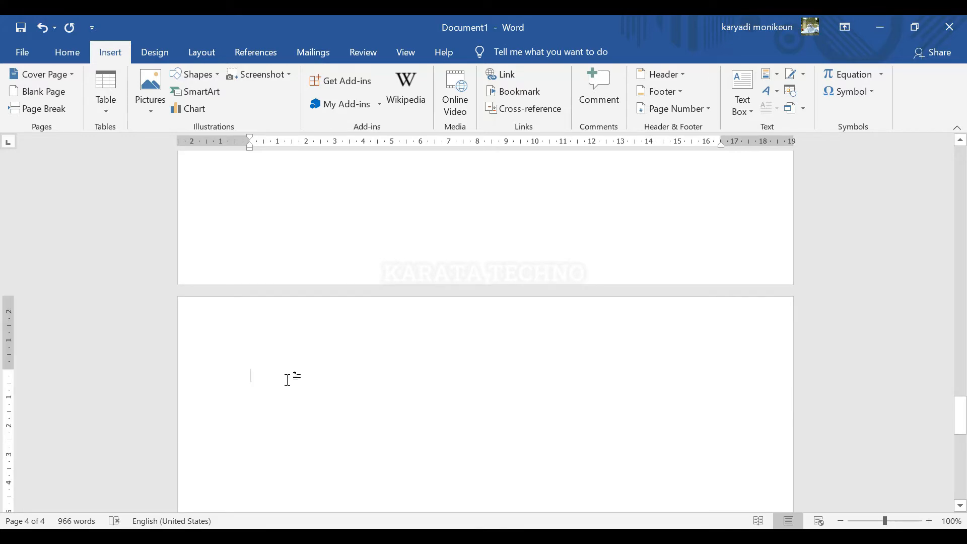
type("Mengent Ms")
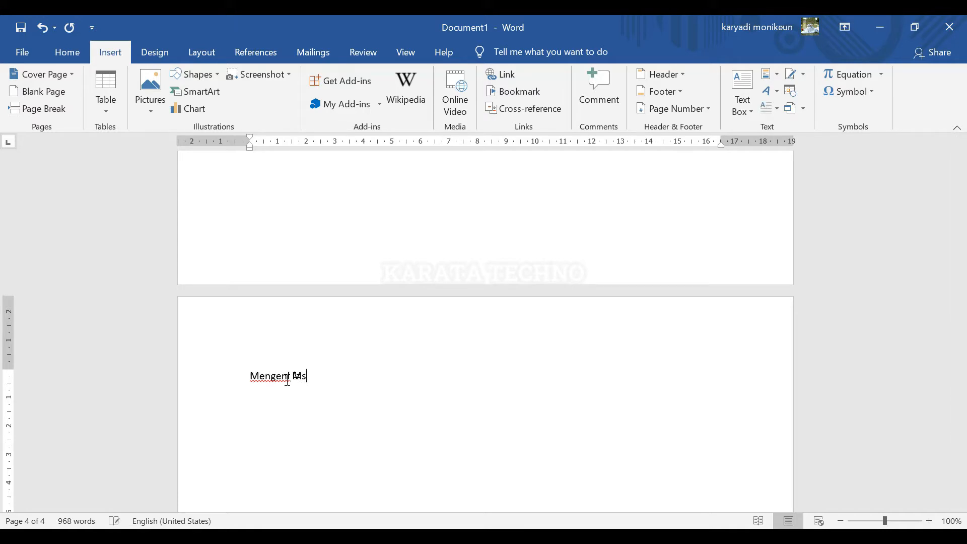
type(". Off")
Paste the sample paragraphs twice below the heading on the fourth page
type("Video provides a powerful way to help you prove your point. When you click Online Video, you can paste in the embed code for the video you want to add. You can also type a keyword to search online for the video that best fits your document. To make your document look professionally produced, Word provides header, footer, cover page, and text box designs that complement each other. For example, you can add a matching cover page, header, and sidebar. Click Insert and then choose the elements you want from the different galleries. Themes and styles also help keep your document coordinated. When you click Design and choose a new Theme, the pictures, charts, and SmartArt graphics change to match your new theme. When you apply styles, your headings change to match the new theme. Save time in Word with new buttons that show up where you need them. To change the way a picture fits in your document, click it and a button for layout options appears next to it. When you work on a table, click where you want to add a row or a column, and then click the plus sign. Reading is easier, too, in the new Reading view. You can collapse parts of the document and focus on the text you want. If you need to stop reading before you reach the end, Word remembers where you left off - even on another device.")
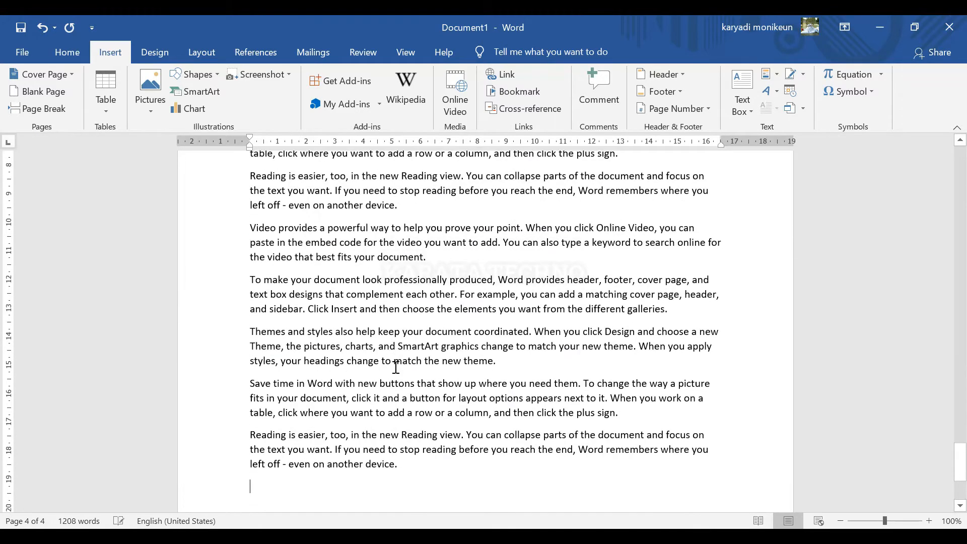
type("Video provides a powerful way to help you prove your point. When you click Online Video, you can paste in the embed code for the video you want to add. You can also type a keyword to search online for the video that best fits your document. To make your document look professionally produced, Word provides header, footer, cover page, and text box designs that complement each other. For example, you can add a matching cover page, header, and sidebar. Click Insert and then choose the elements you want from the different galleries. Themes and styles also help keep your document coordinated. When you click Design and choose a new Theme, the pictures, charts, and SmartArt graphics change to match your new theme. When you apply styles, your headings change to match the new theme. Save time in Word with new buttons that show up where you need them. To change the way a picture fits in your document, click it and a button for layout options appears next to it. When you work on a table, click where you want to add a row or a column, and then click the plus sign. Reading is easier, too, in the new Reading view. You can collapse parts of the document and focus on the text you want. If you need to stop reading before you reach the end, Word remembers where you left off - even on another device.")
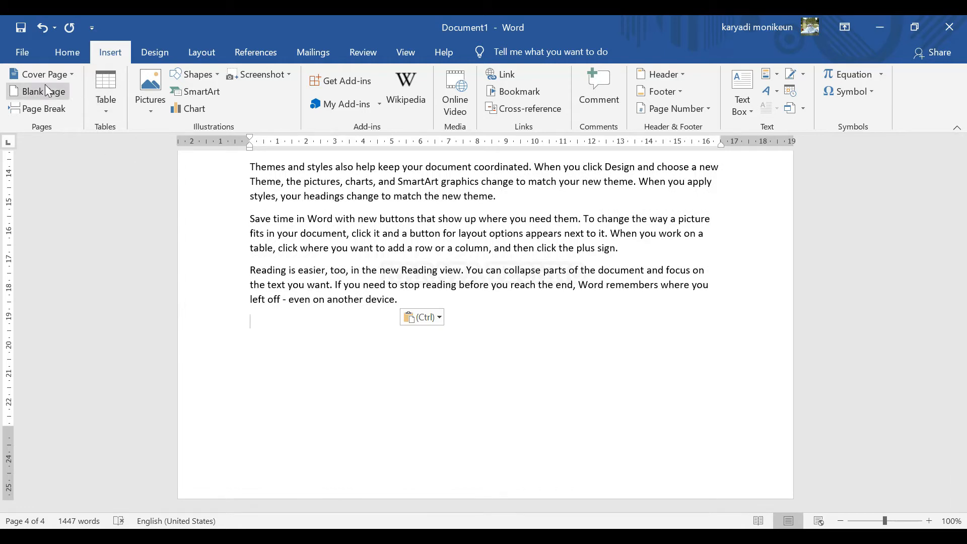
Add a fifth blank page and enter the heading text "Fungsi Aplikasi Ms. Office" on it
left_click(58, 92)
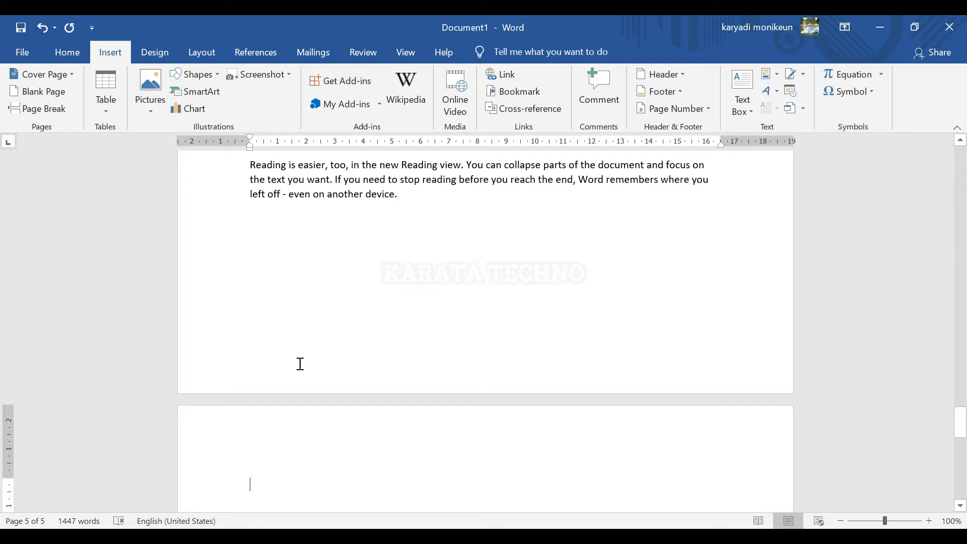
type("Fun")
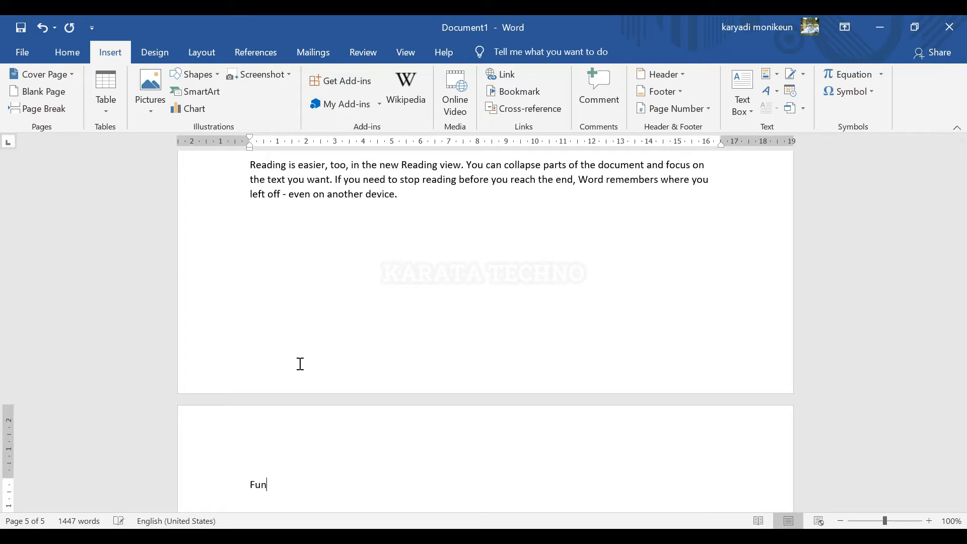
type("gsi Aplikasi Ms. Office")
Paste the sample paragraphs below the "Fungsi Aplikasi Ms. Office" heading
key("Return")
type("Video provides a powerful way to help you prove your point. When you click Online Video, you can paste in the embed code for the video you want to add. You can also type a keyword to search online for the video that best fits your document. To make your document look professionally produced, Word provides header, footer, cover page, and text box designs that complement each other. For example, you can add a matching cover page, header, and sidebar. Click Insert and then choose the elements you want from the different galleries. Themes and styles also help keep your document coordinated. When you click Design and choose a new Theme, the pictures, charts, and SmartArt graphics change to match your new theme. When you apply styles, your headings change to match the new theme. Save time in Word with new buttons that show up where you need them. To change the way a picture fits in your document, click it and a button for layout options appears next to it. When you work on a table, click where you want to add a row or a column, and then click the plus sign. Reading is easier, too, in the new Reading view. You can collapse parts of the document and focus on the text you want. If you need to stop reading before you reach the end, Word remembers where you left off - even on another device.")
scroll(320, 385, "down", 3)
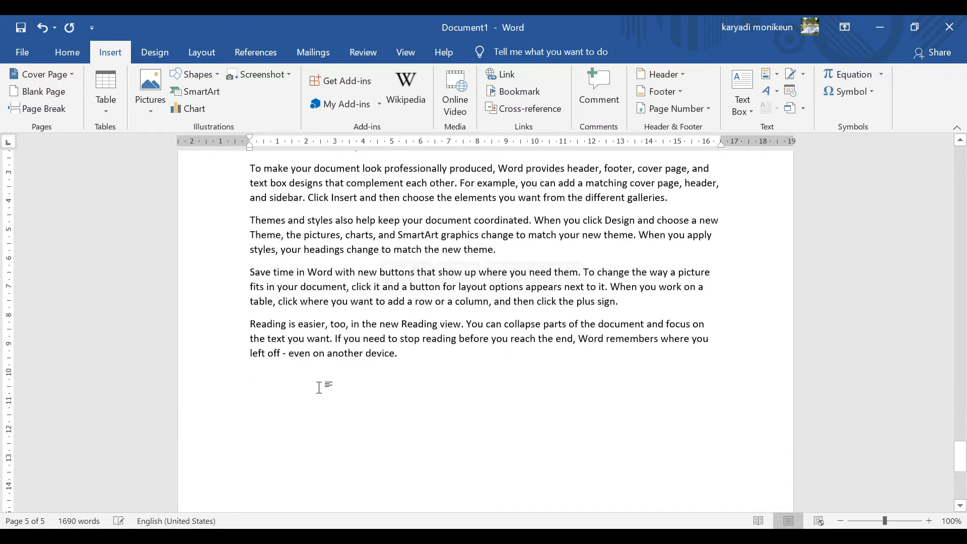
Add a sixth page and enter the heading text "Aplikasi-Aplikasi pada Ms. Office" on it
key("ctrl+Return")
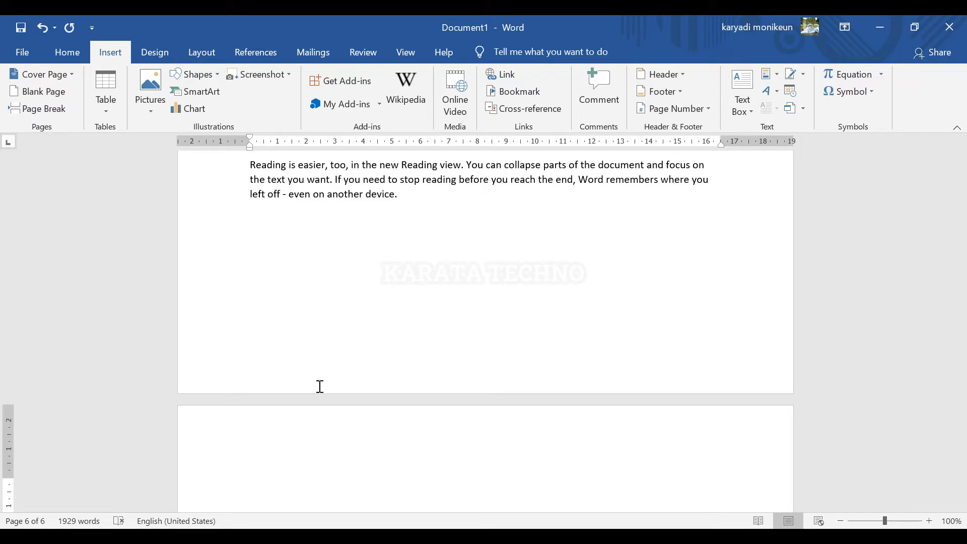
type("Aplikasi-Aplikasi pada Ms. Office")
key("Return")
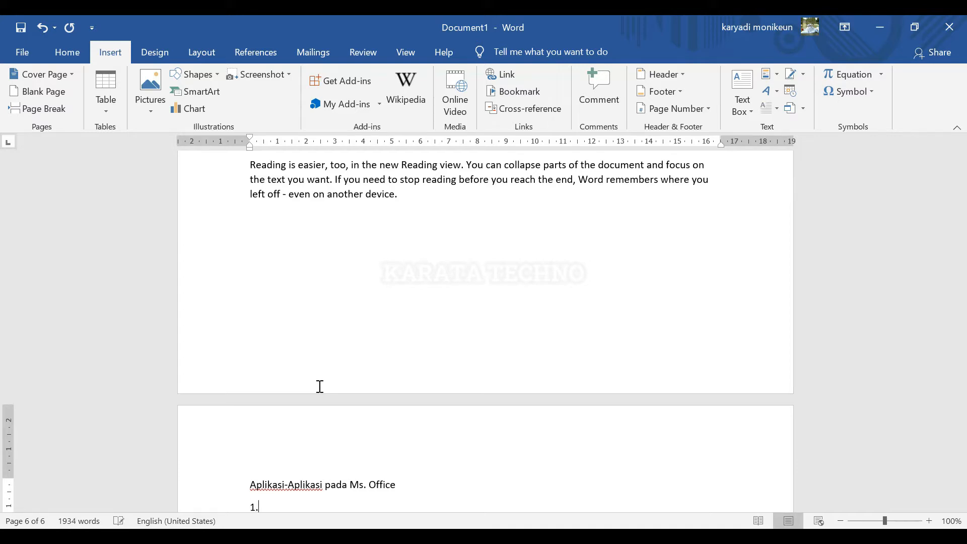
Create a lettered list below the heading with the items "M. Word", "Ms. Excel" and "Ms. Powerpoint"
type(". M. Word")
key("Return")
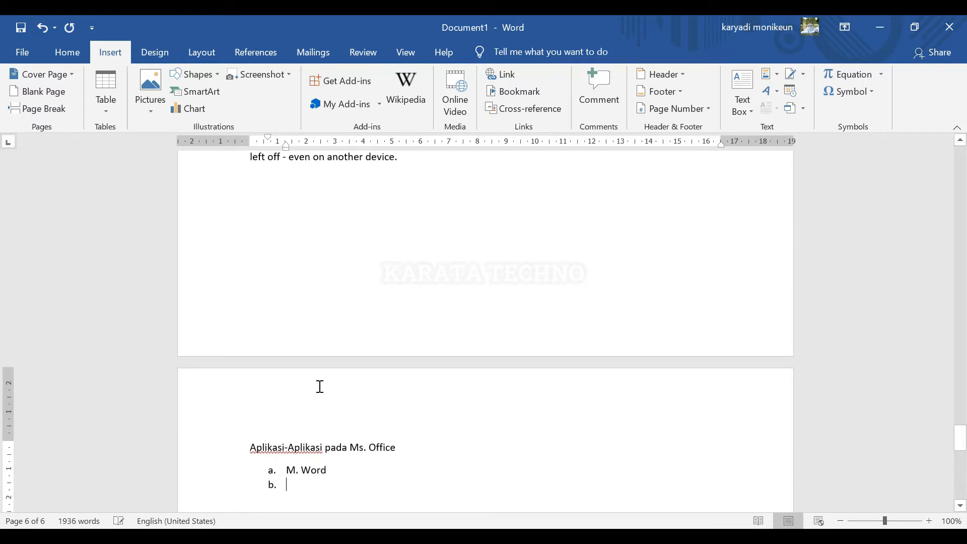
type("Ms. Excel ")
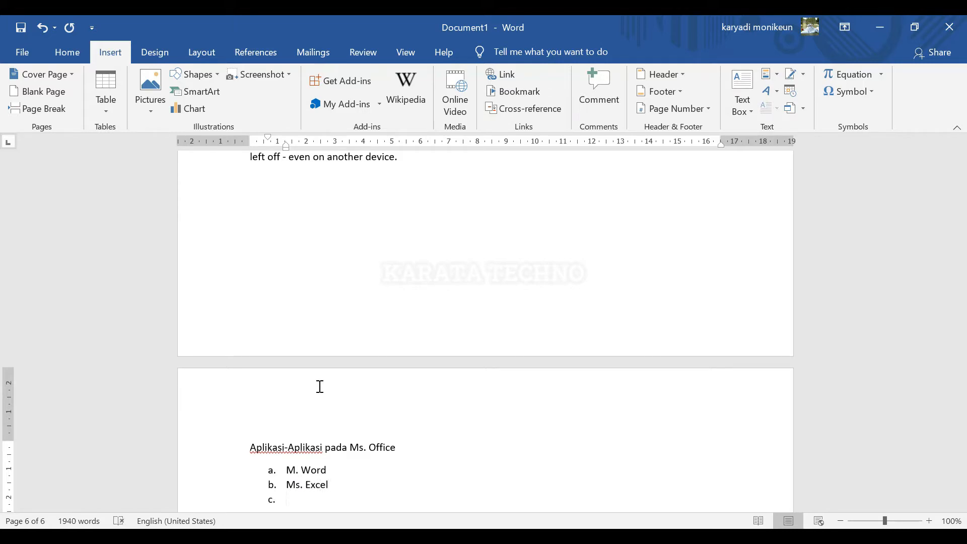
type("Ms. Powerpoint")
Insert the sample paragraphs as unlettered body text below the "M. Word" list item
scroll(319, 428, "down", 8)
left_click(339, 216)
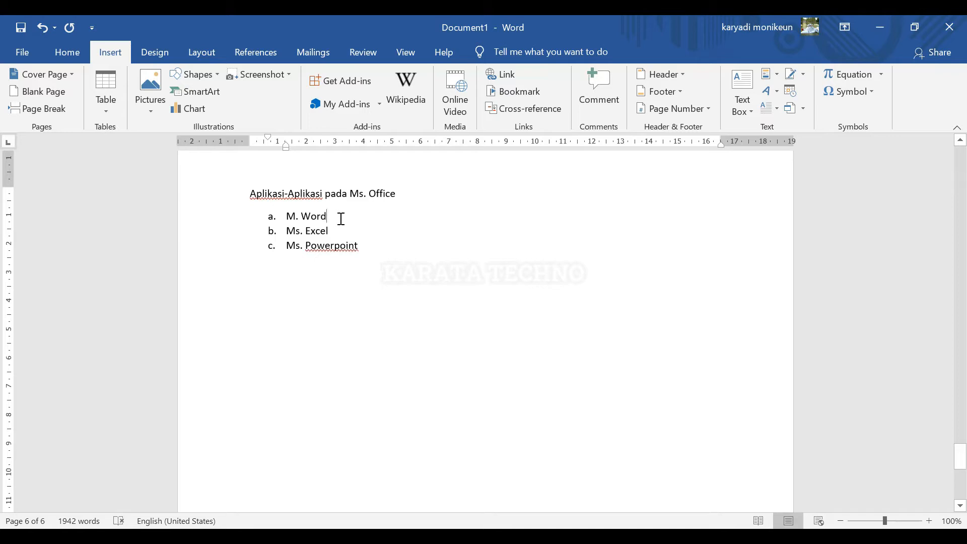
key("Return")
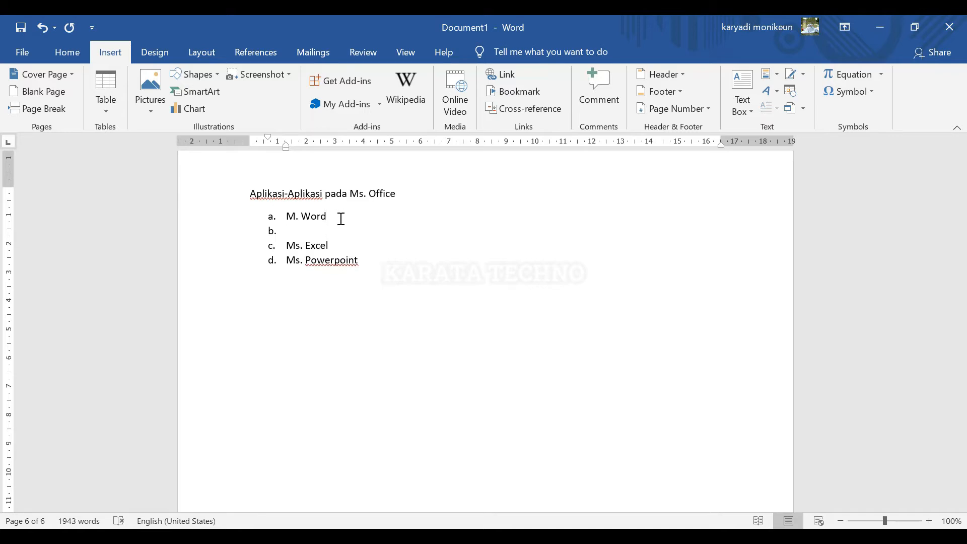
type("Video provides a powerful way to help you prove your point. When you click Online Video, you can paste in the embed code for the video you want to add. You can also type a keyword to search online for the video that best fits your document. To make your document look professionally produced, Word provides header, footer, cover page, and text box designs that complement each other. For example, you can add a matching cover page, header, and sidebar. Click Insert and then choose the elements you want from the different galleries. Themes and styles also help keep your document coordinated. When you click Design and choose a new Theme, the pictures, charts, and SmartArt graphics change to match your new theme. When you apply styles, your headings change to match the new theme. Save time in Word with new buttons that show up where you need them. To change the way a picture fits in your document, click it and a button for layout options appears next to it. When you work on a table, click where you want to add a row or a column, and then click the plus sign. Reading is easier, too, in the new Reading view. You can collapse parts of the document and focus on the text you want. If you need to stop reading before you reach the end, Word remembers where you left off - even on another device.")
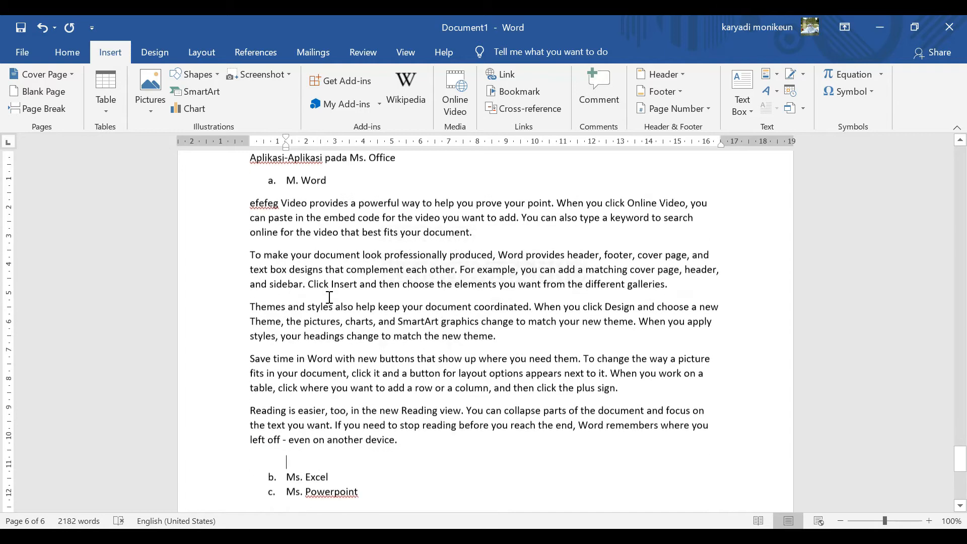
Insert the sample paragraphs as unlettered body text below the "Ms. Excel" list item
scroll(328, 298, "down", 2)
left_click(386, 406)
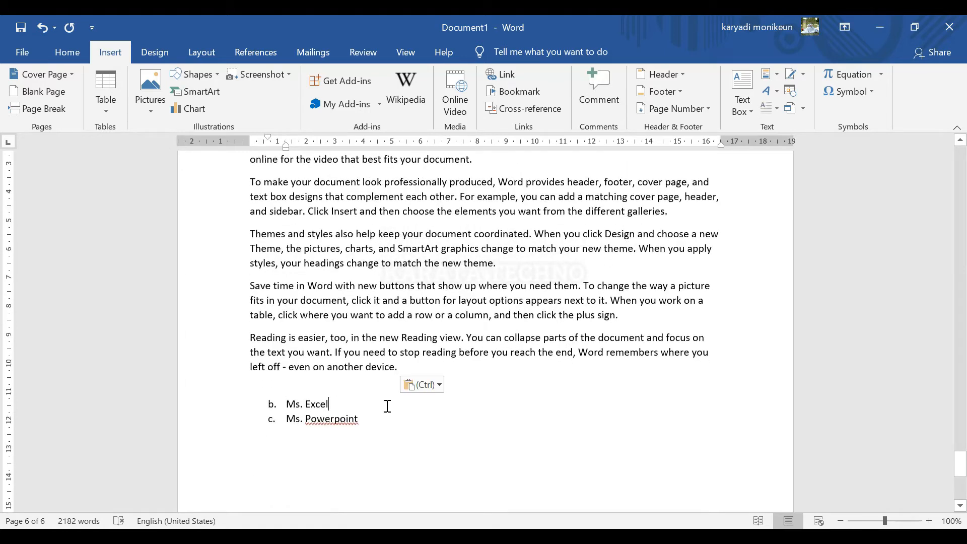
key("Return")
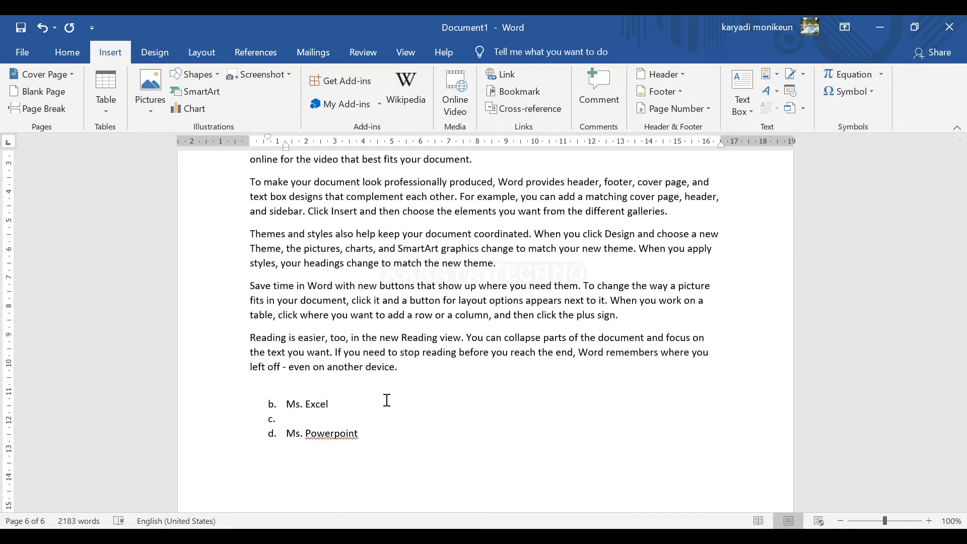
type("se Video provides a powerful way to help you prove your point. When you click Online Video, you can paste in the embed code for the video you want to add. You can also type a keyword to search online for the video that best fits your document. To make your document look professionally produced, Word provides header, footer, cover page, and text box designs that complement each other. For example, you can add a matching cover page, header, and sidebar. Click Insert and then choose the elements you want from the different galleries. Themes and styles also help keep your document coordinated. When you click Design and choose a new Theme, the pictures, charts, and SmartArt graphics change to match your new theme. When you apply styles, your headings change to match the new theme. Save time in Word with new buttons that show up where you need them. To change the way a picture fits in your document, click it and a button for layout options appears next to it. When you work on a table, click where you want to add a row or a column, and then click the plus sign. Reading is easier, too, in the new Reading view. You can collapse parts of the document and focus on the text you want. If you need to stop reading before you reach the end, Word remembers where you left off - even on another device.")
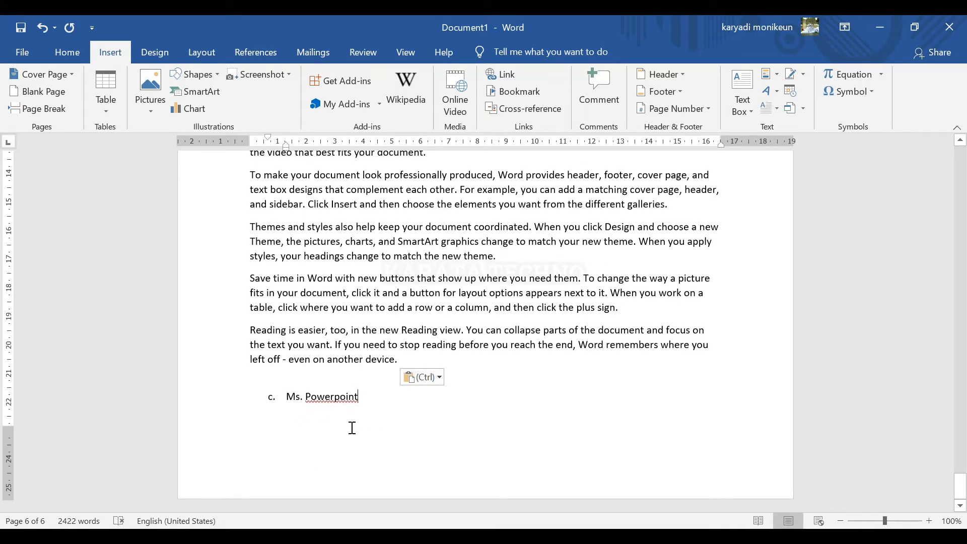
Add one line of sample text, "Reading is easier, too, in the new Reading view" and onward, below the "Ms. Powerpoint" item
key("Return")
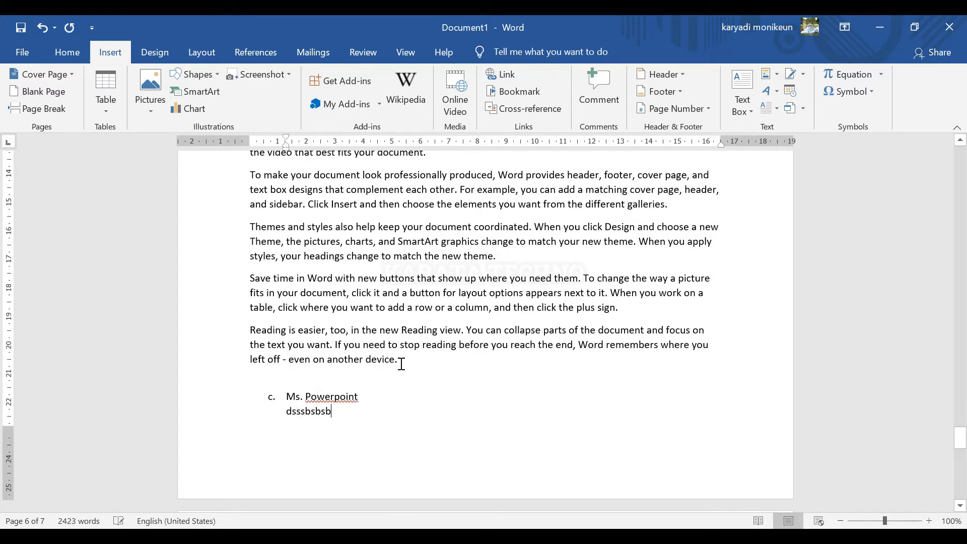
type("Reading is easier, too, in the new Reading view. You can collapse parts of the document and")
scroll(386, 313, "down", 5)
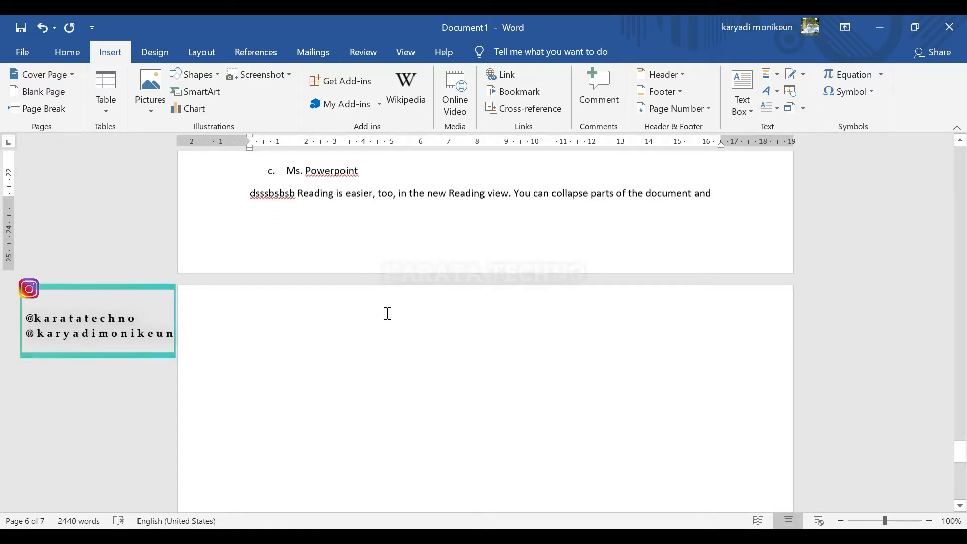
Enter "Versi-Versi Ms. Office" on the seventh page with a lettered list of Office 2003, 2007, 2010, 2013, 2016, 2019 and 365
scroll(386, 318, "up", 5)
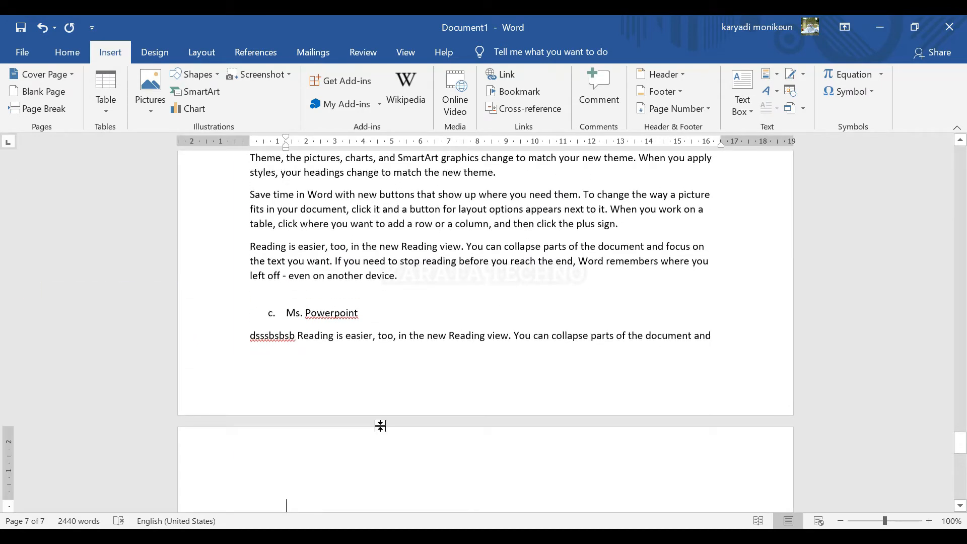
type("Versi-Versi Ms. Office")
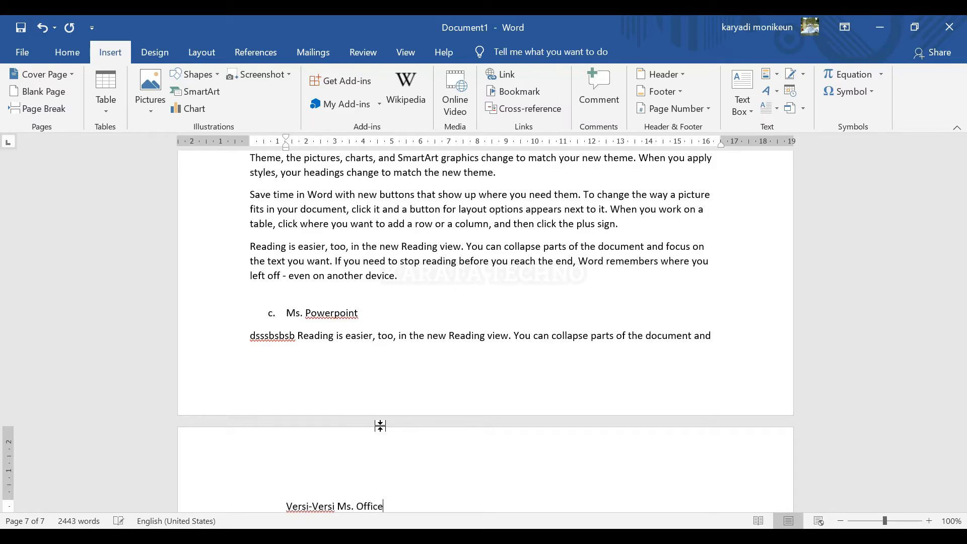
key("Return")
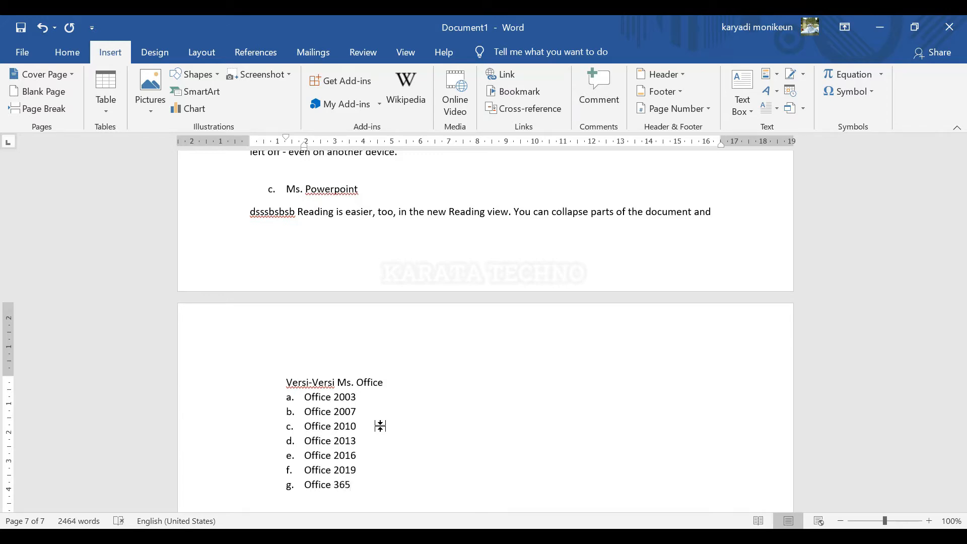
scroll(356, 449, "down", 10)
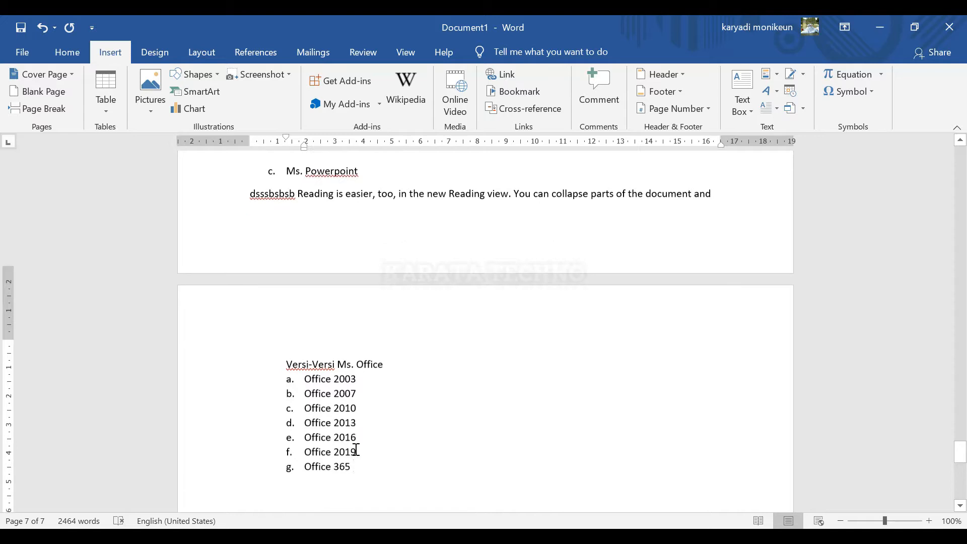
Review the section headings from the last page back towards the beginning of the document
scroll(370, 436, "up", 11)
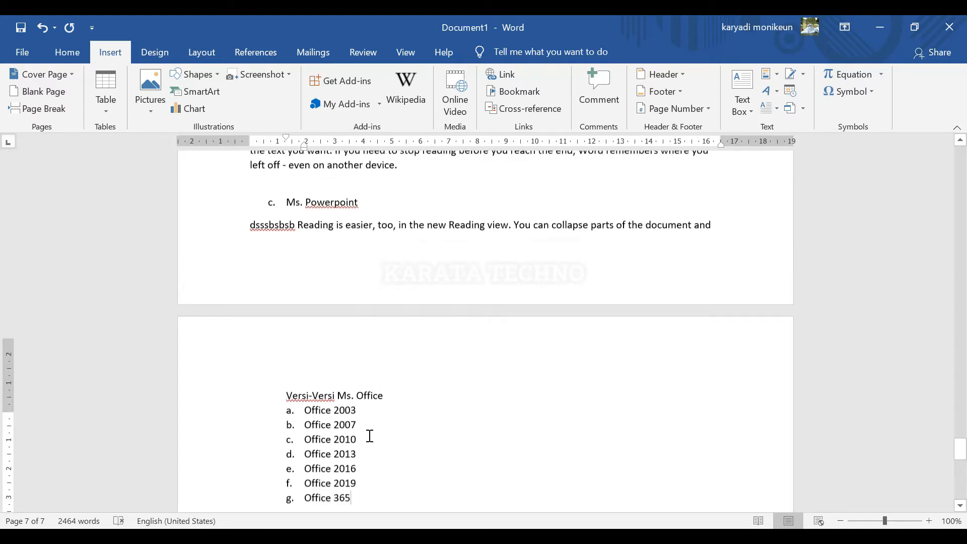
scroll(348, 435, "up", 15)
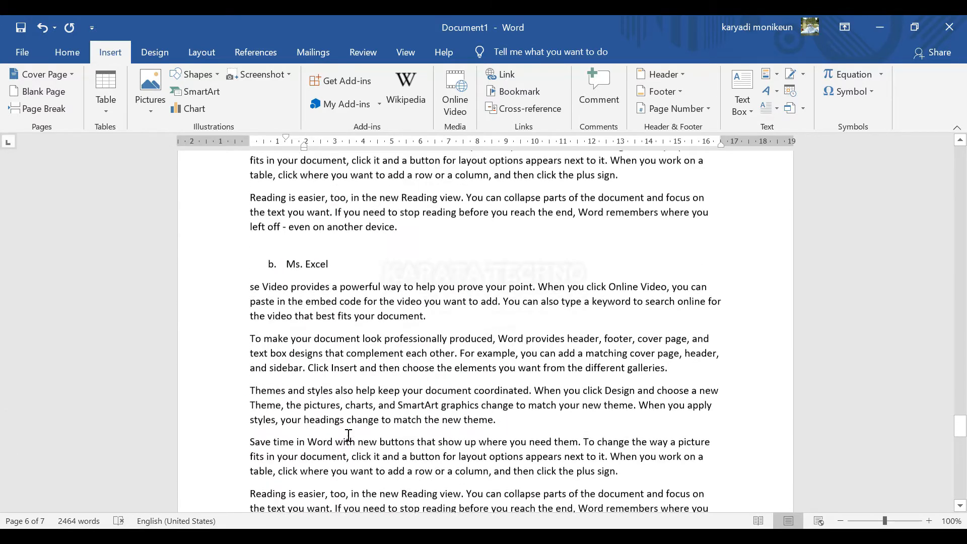
scroll(356, 419, "up", 15)
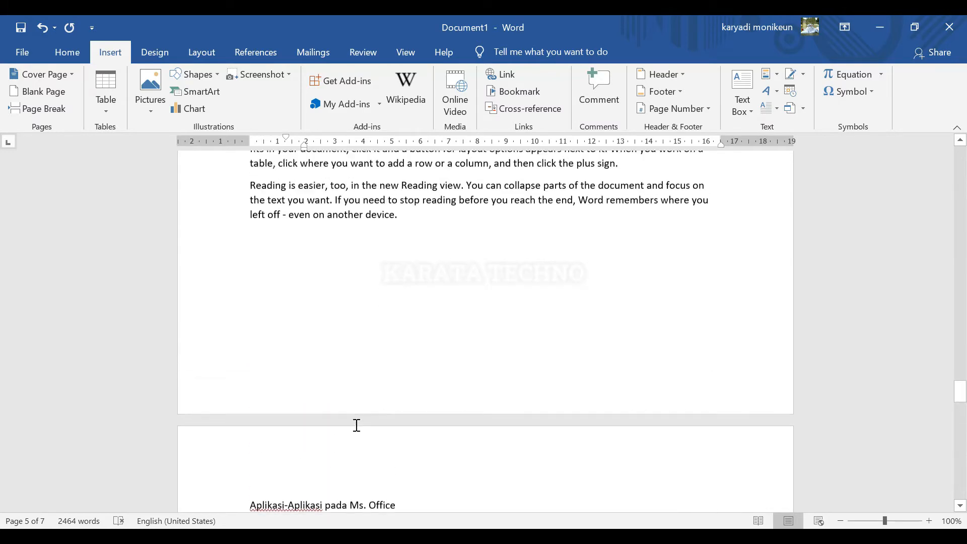
scroll(379, 418, "up", 1)
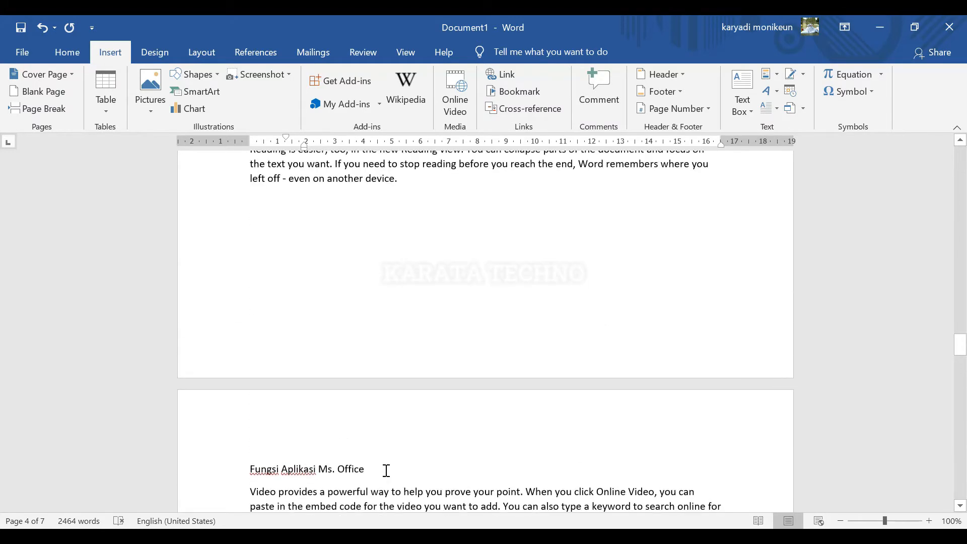
scroll(412, 347, "up", 10)
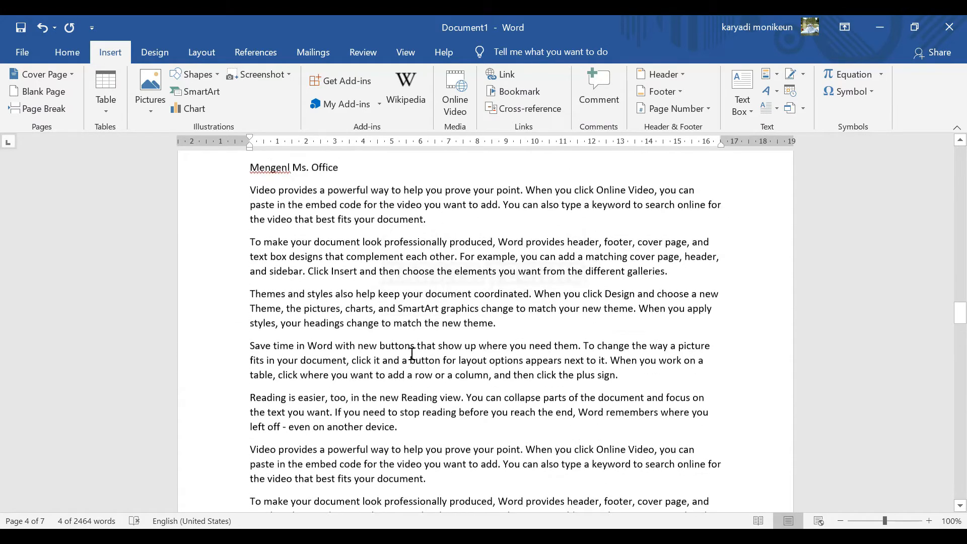
scroll(412, 354, "up", 3)
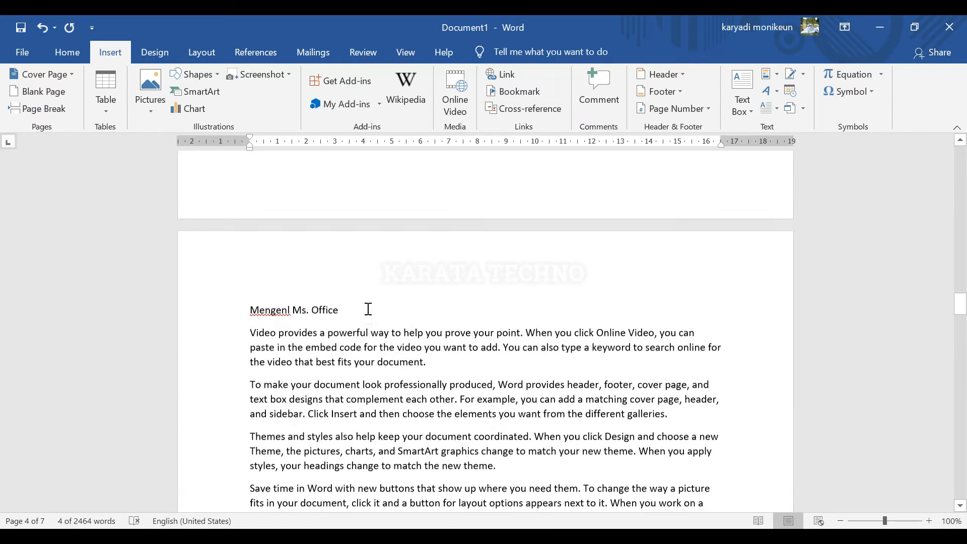
left_click_drag(323, 313, 255, 313)
scroll(418, 357, "up", 10)
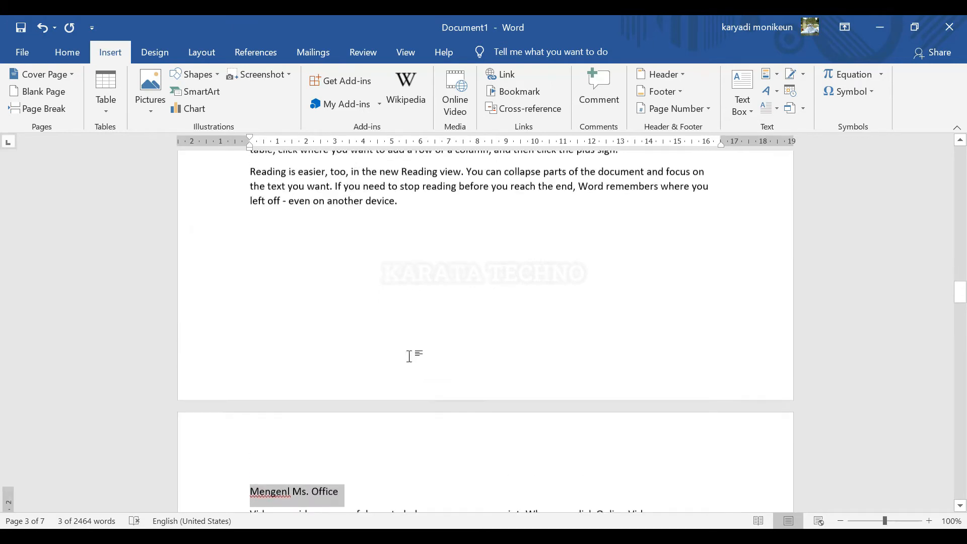
scroll(457, 442, "up", 4)
Apply the Heading 1 style to the "Kata Pengantar" heading on the second page
left_click_drag(335, 220, 240, 220)
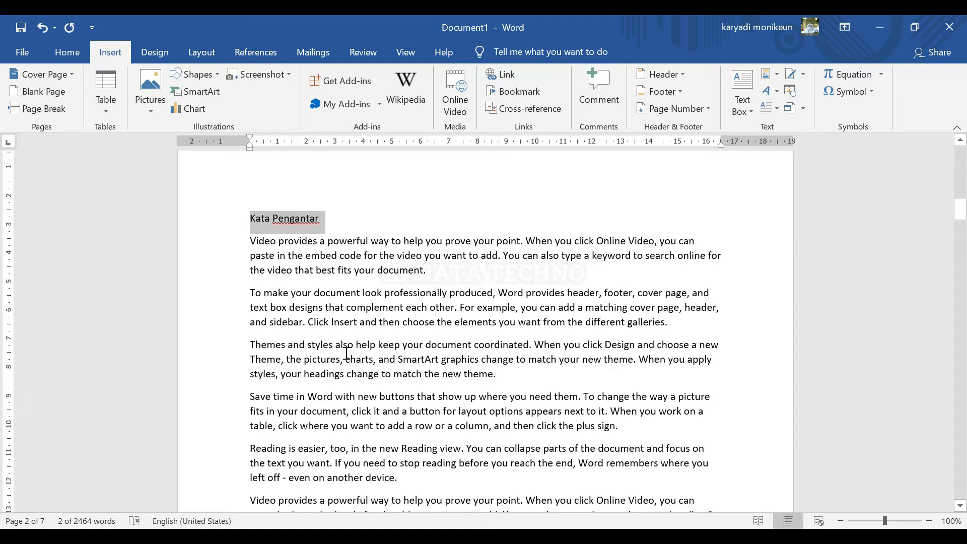
scroll(353, 358, "down", 8)
scroll(332, 358, "up", 8)
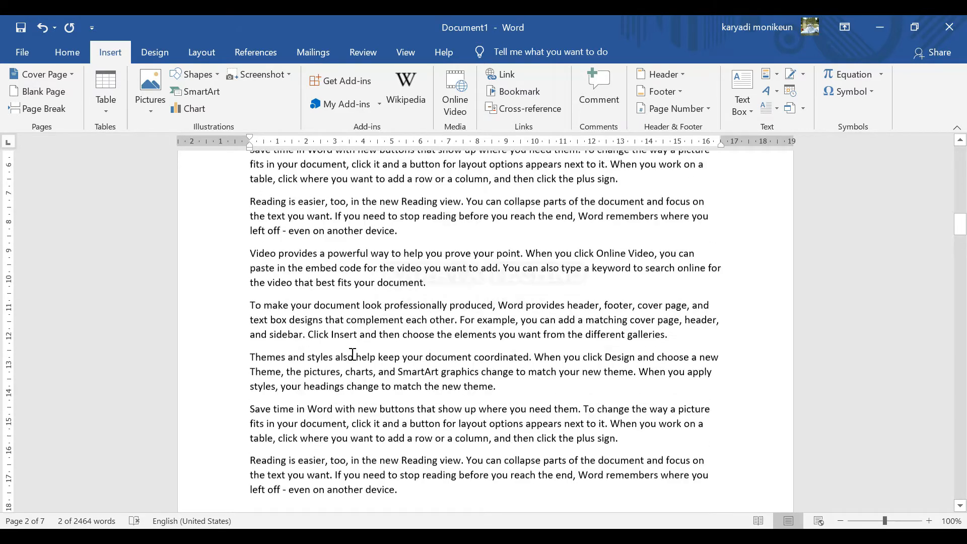
left_click(68, 52)
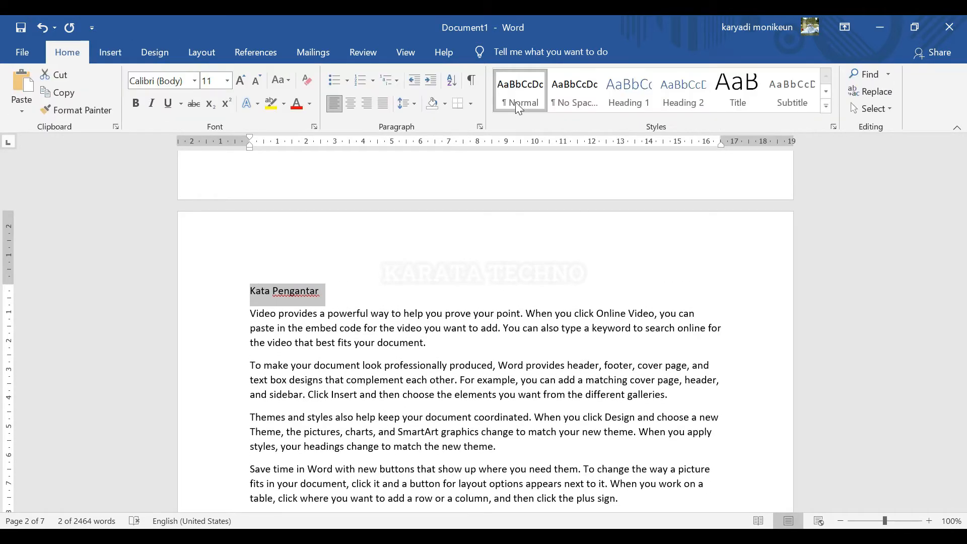
left_click_drag(322, 291, 252, 292)
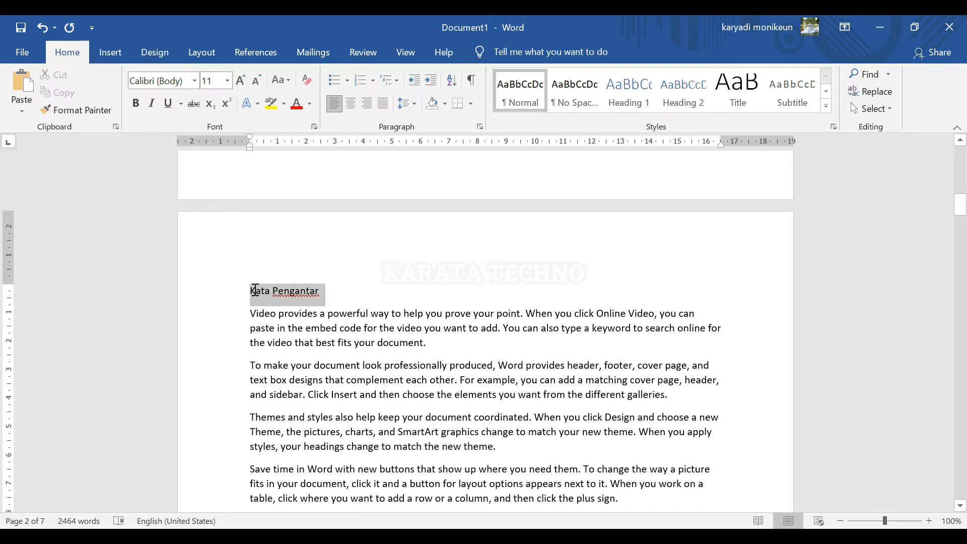
left_click_drag(323, 291, 256, 290)
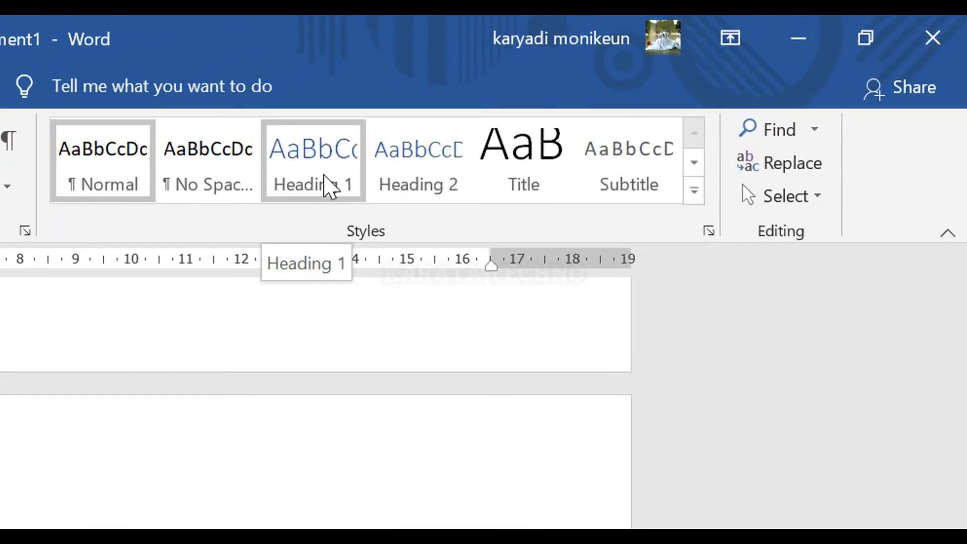
left_click(327, 185)
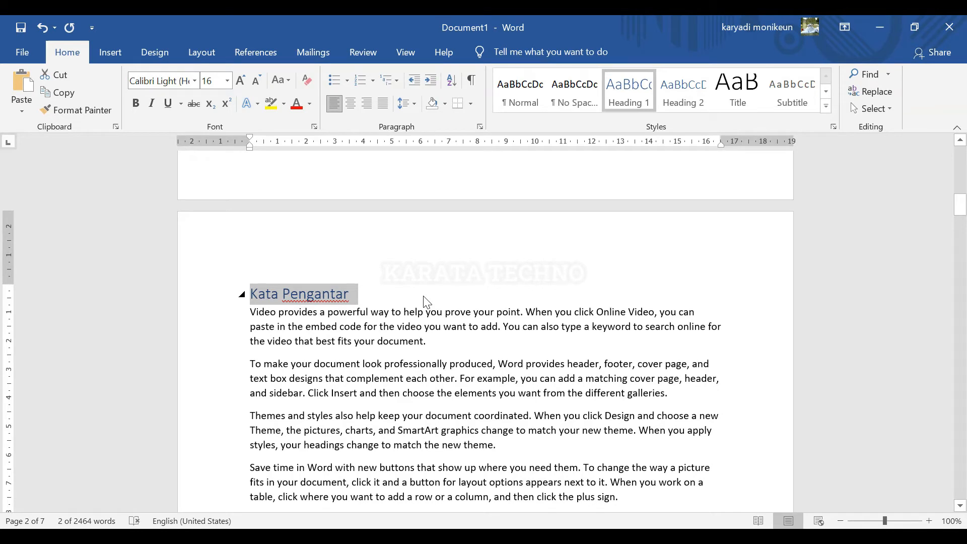
Apply the Heading 1 style to the "Pendahuluan" heading on the third page
scroll(427, 302, "down", 15)
scroll(368, 296, "down", 3)
left_click_drag(327, 298, 252, 296)
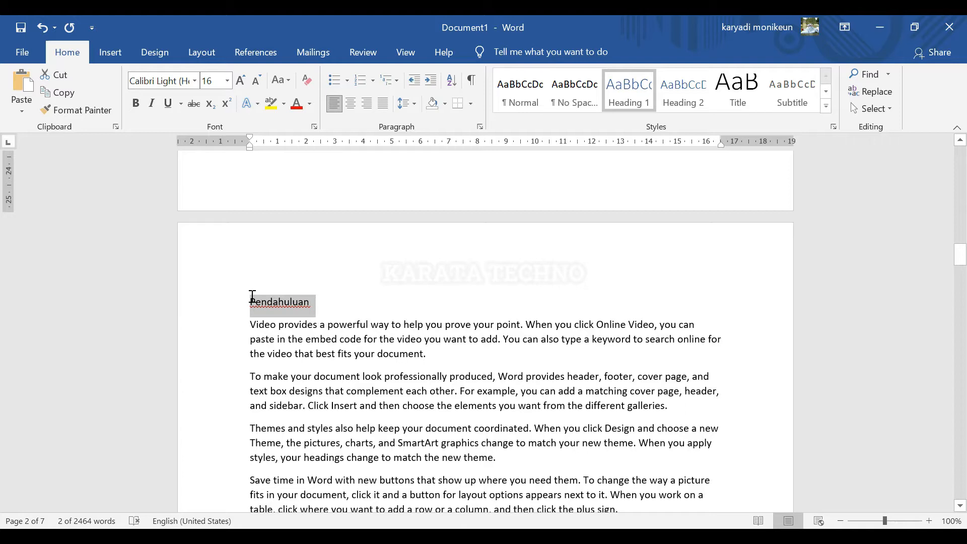
left_click(639, 95)
Apply the Heading 1 style to the "Mengenl Ms. Office" and "Fungsi Aplikasi Ms. Office" headings
scroll(468, 300, "down", 3)
scroll(469, 301, "down", 15)
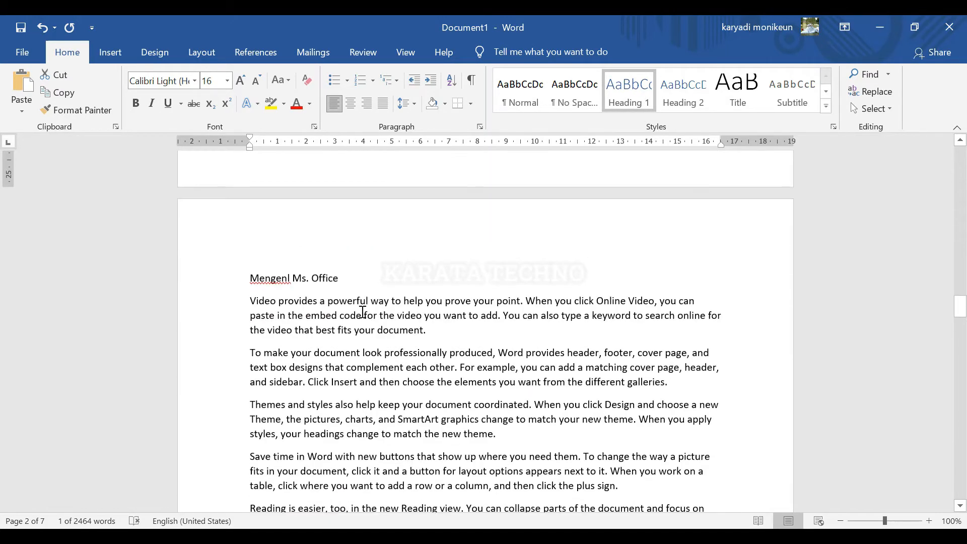
left_click_drag(353, 277, 252, 277)
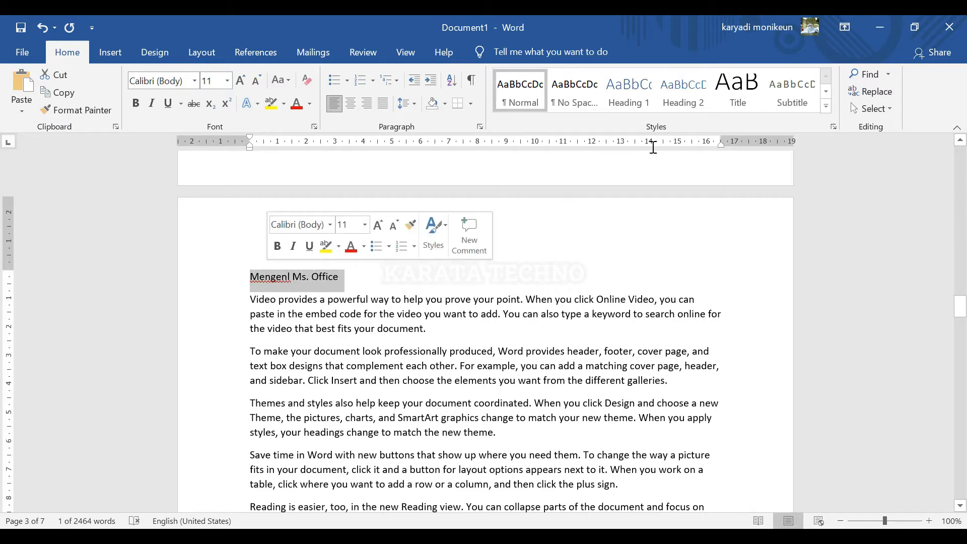
left_click(630, 96)
scroll(376, 330, "down", 20)
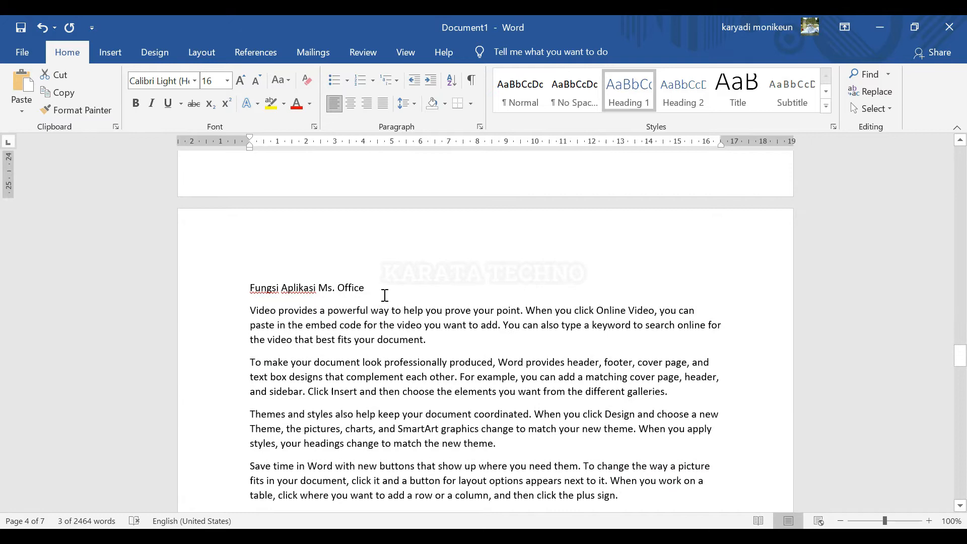
left_click(632, 96)
Apply the Heading 1 style to the "Aplikasi-Aplikasi pada Ms. Office" heading
scroll(377, 339, "down", 10)
scroll(377, 339, "down", 7)
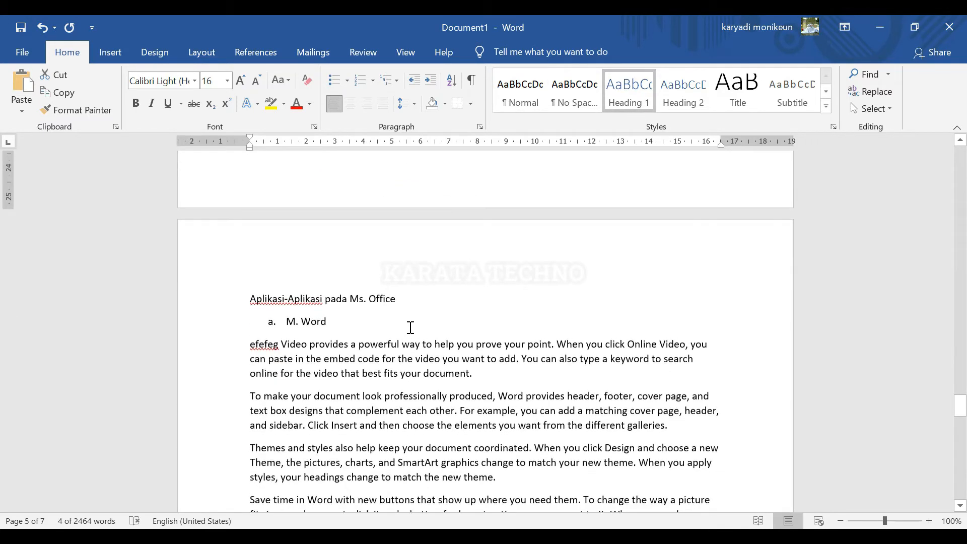
left_click_drag(415, 301, 253, 298)
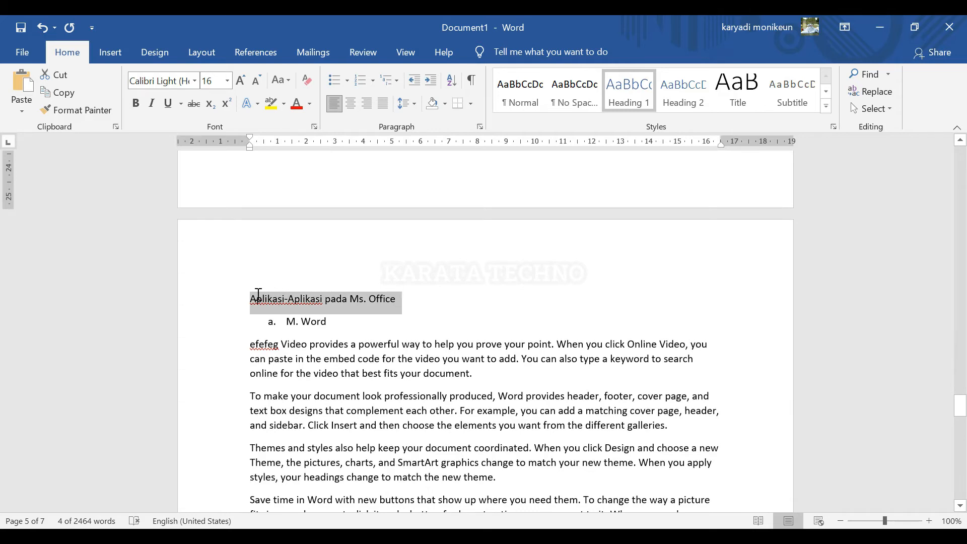
left_click(628, 90)
Apply the Heading 1 style to the "Versi-Versi Ms. Office" heading on the last page
scroll(431, 375, "down", 19)
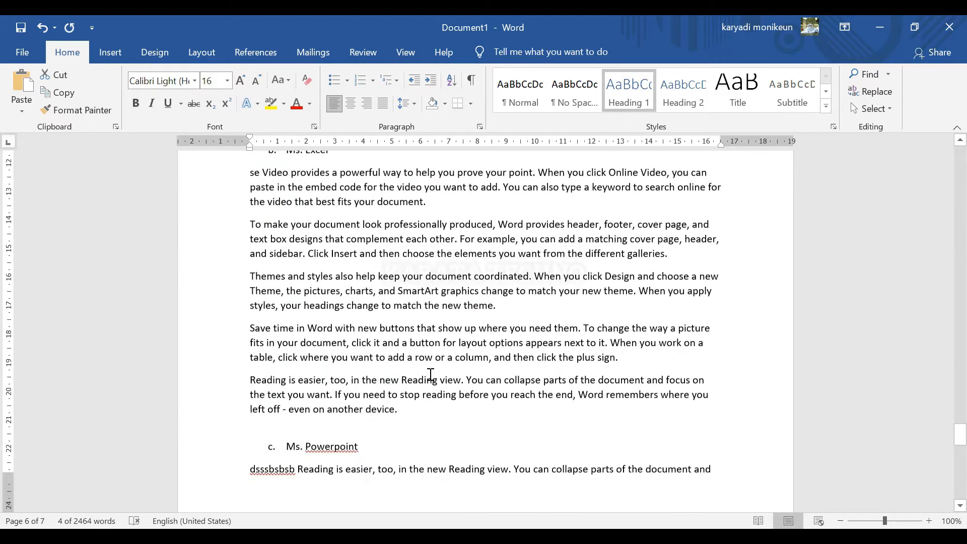
scroll(378, 375, "down", 4)
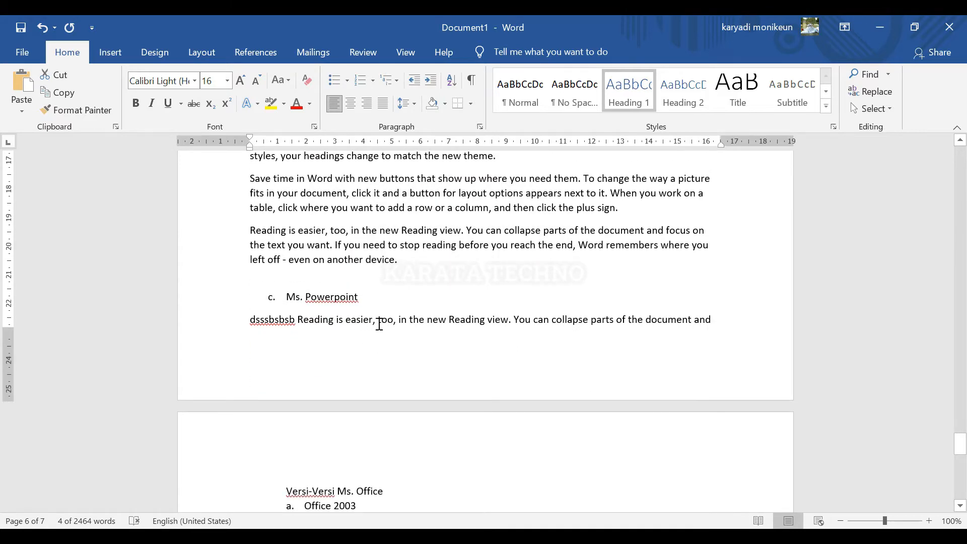
scroll(356, 399, "down", 3)
scroll(382, 256, "up", 12)
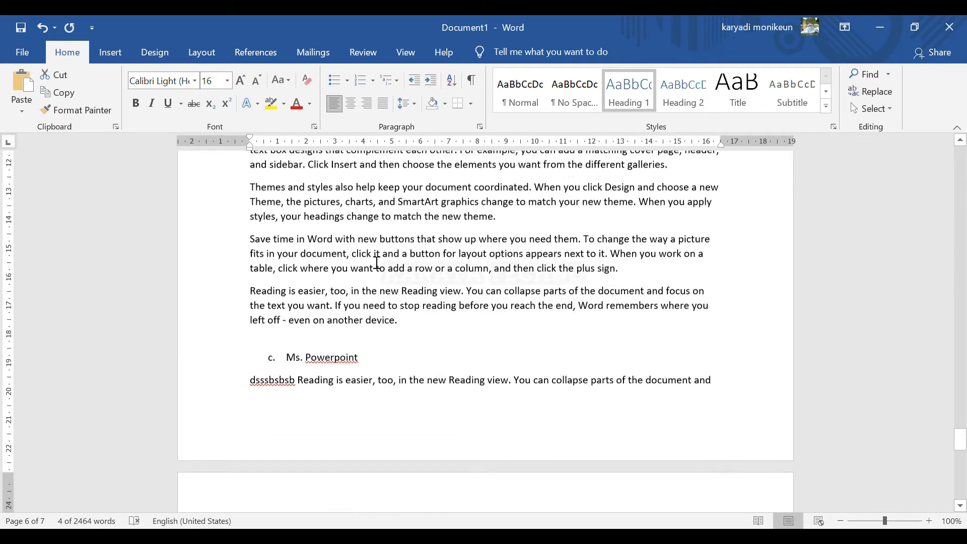
scroll(381, 257, "down", 11)
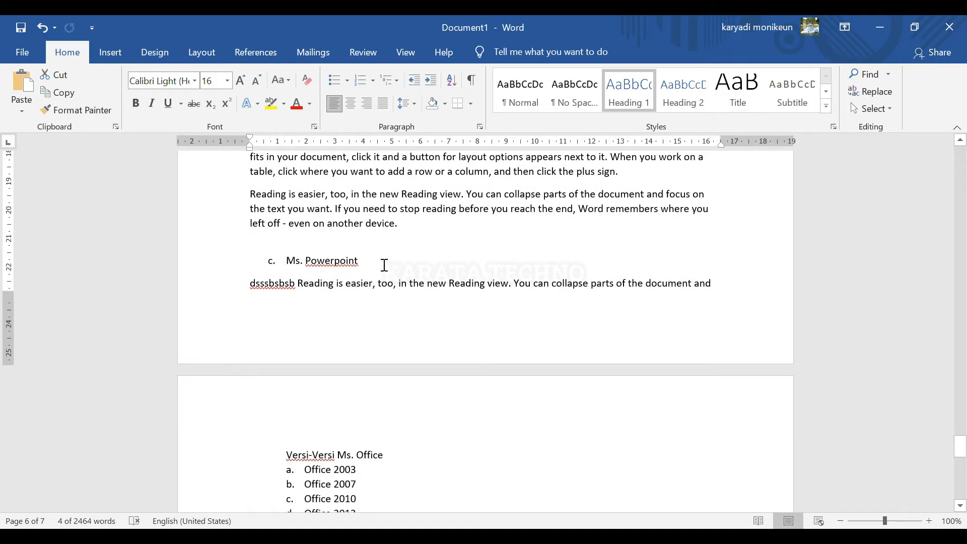
scroll(384, 264, "up", 20)
scroll(355, 350, "down", 5)
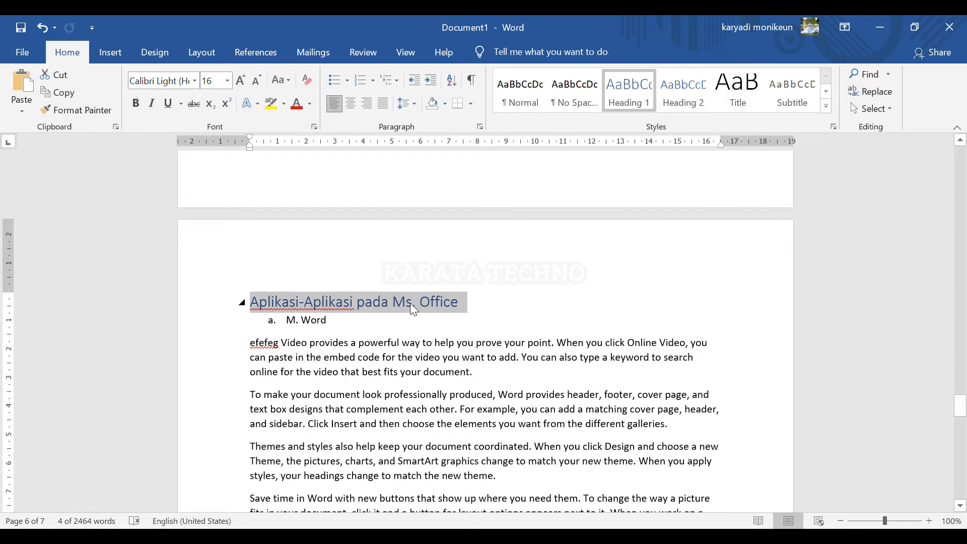
scroll(321, 311, "down", 20)
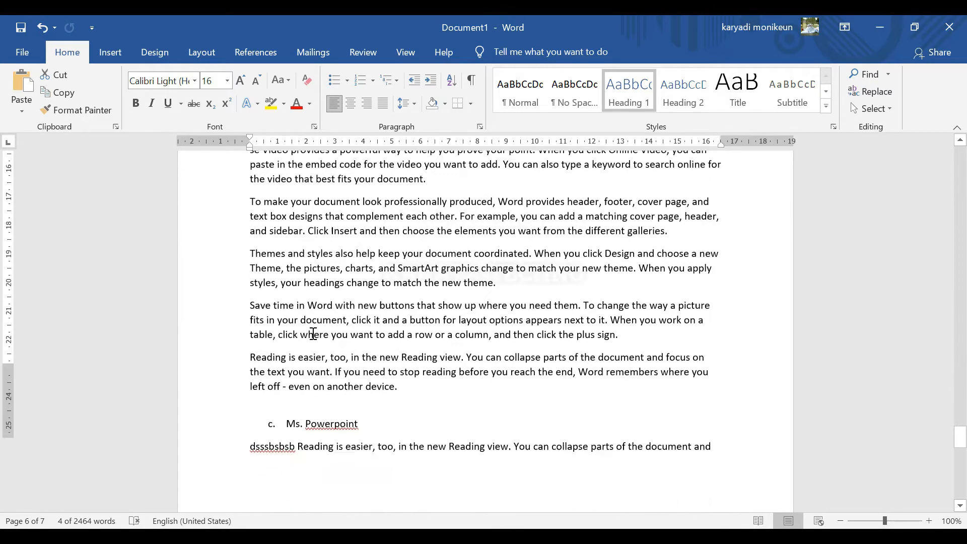
scroll(313, 332, "down", 2)
left_click_drag(399, 276, 299, 272)
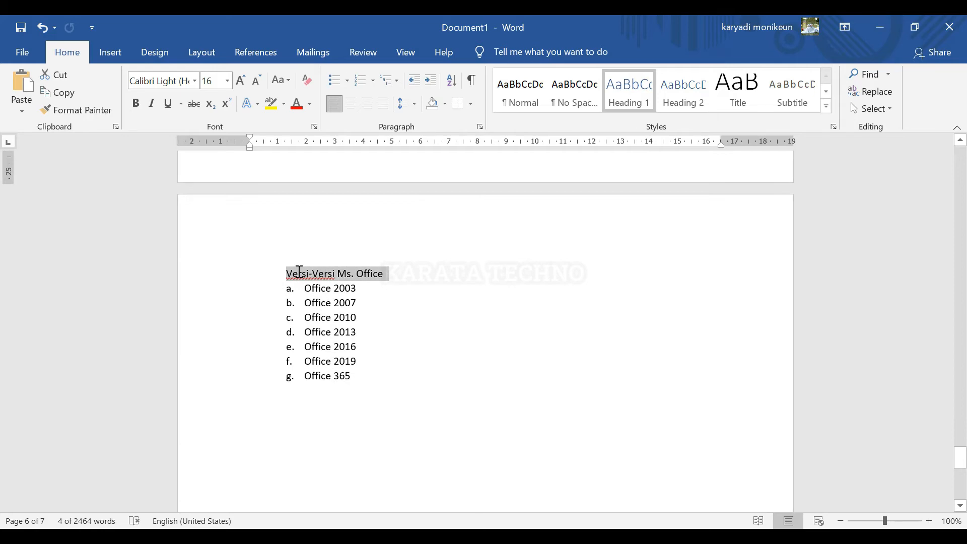
left_click(637, 96)
left_click(408, 285)
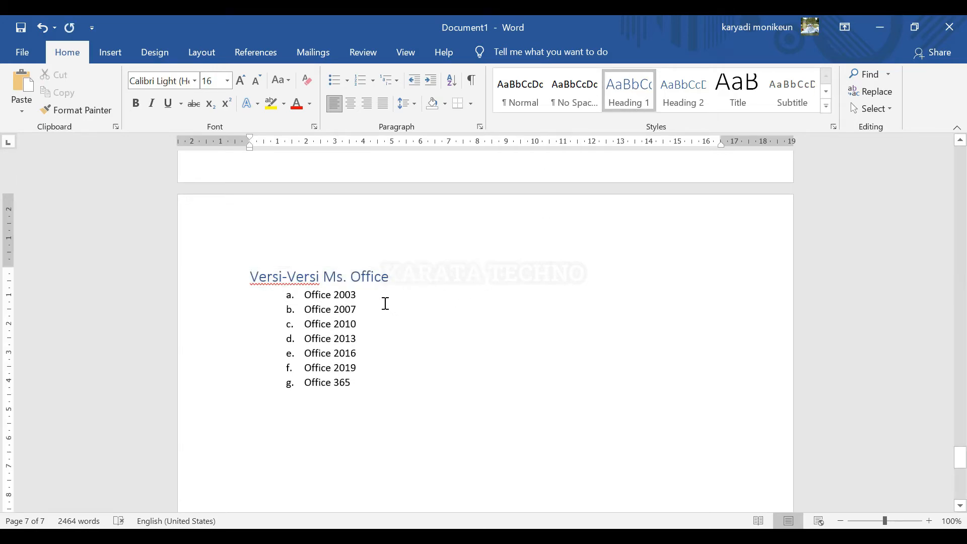
left_click(385, 304)
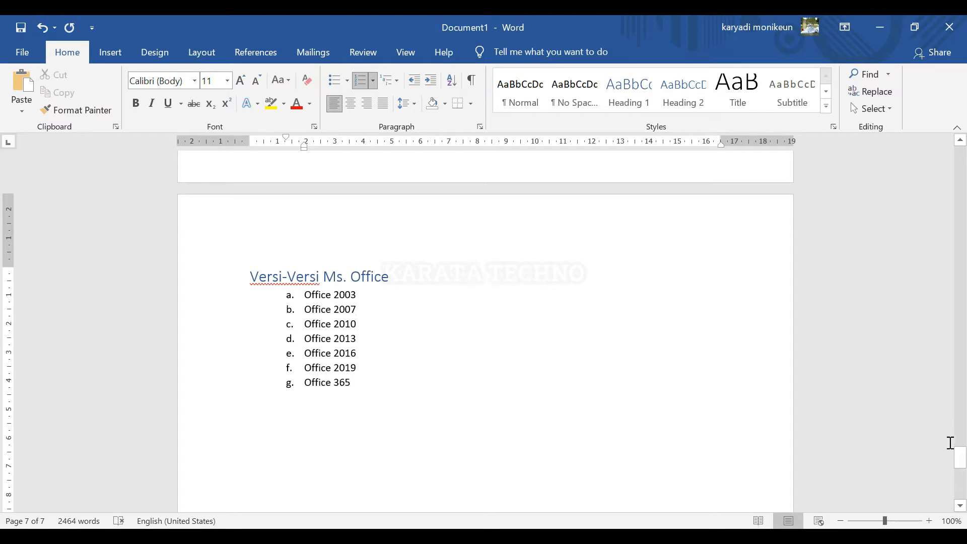
Insert centred page numbers at the bottom of the pages using the Plain Number 2 format
left_click_drag(961, 462, 963, 143)
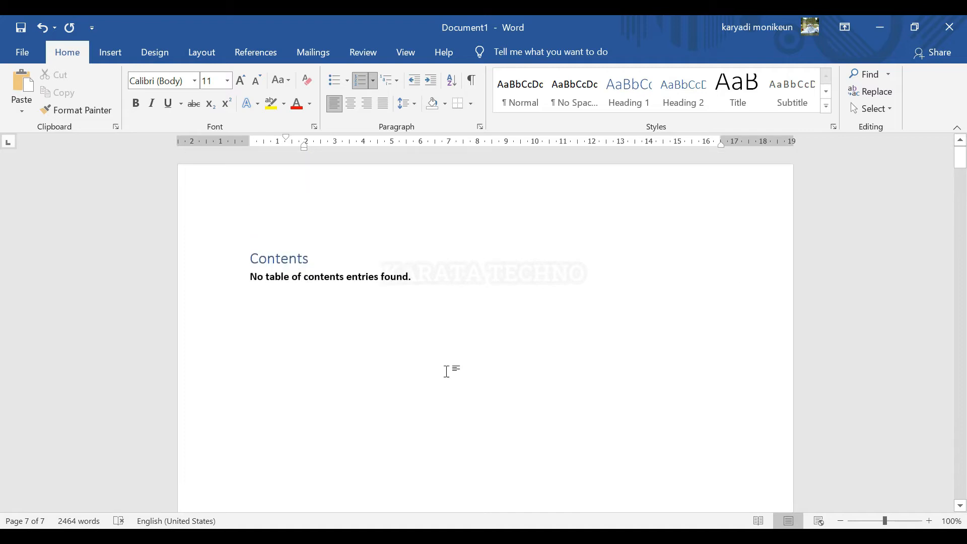
scroll(447, 372, "down", 5)
left_click(319, 261)
left_click(419, 353)
scroll(427, 353, "down", 15)
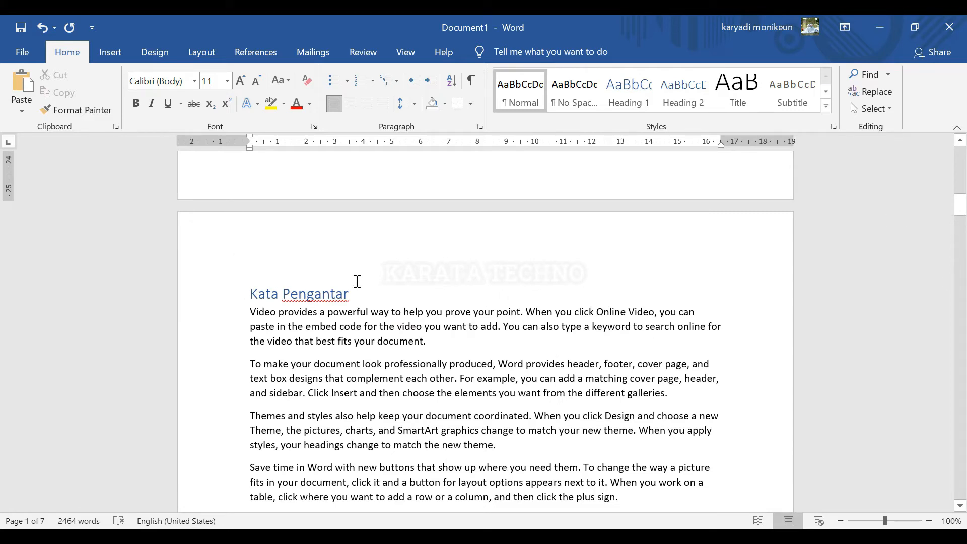
left_click(110, 52)
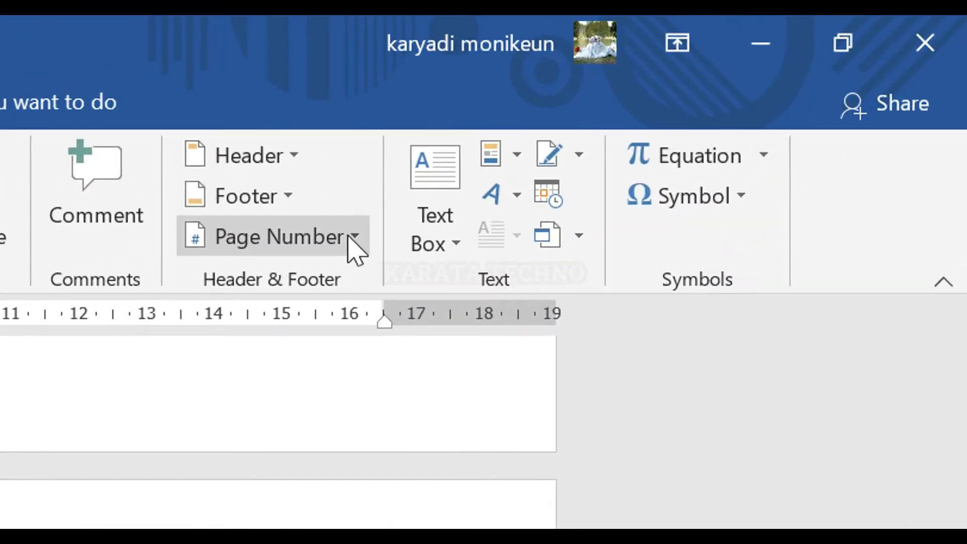
left_click(697, 110)
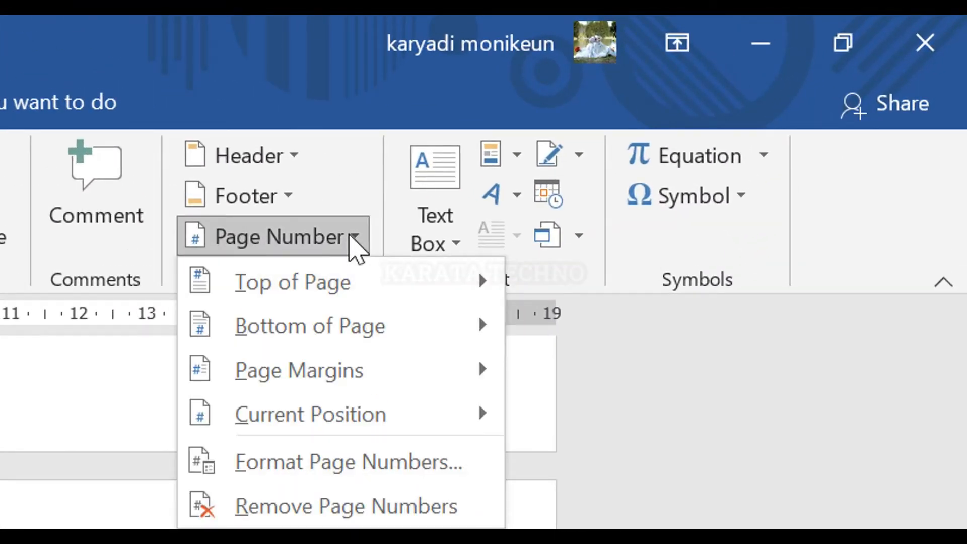
mouse_move(344, 331)
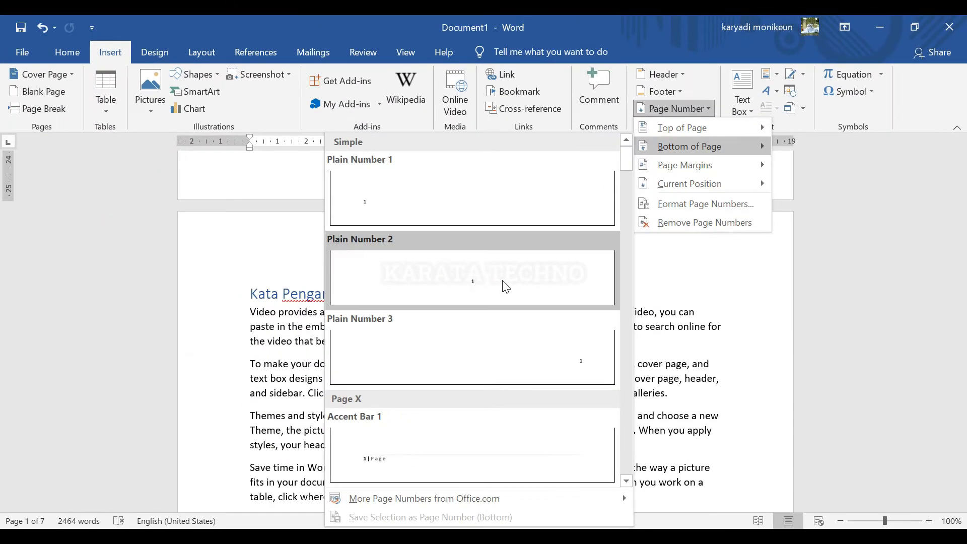
left_click(475, 276)
Examine the footer page numbers across the first pages and compare them with the sections they belong to
scroll(516, 315, "up", 10)
left_click_drag(961, 165, 956, 129)
scroll(457, 365, "down", 8)
scroll(459, 360, "down", 15)
scroll(518, 361, "down", 15)
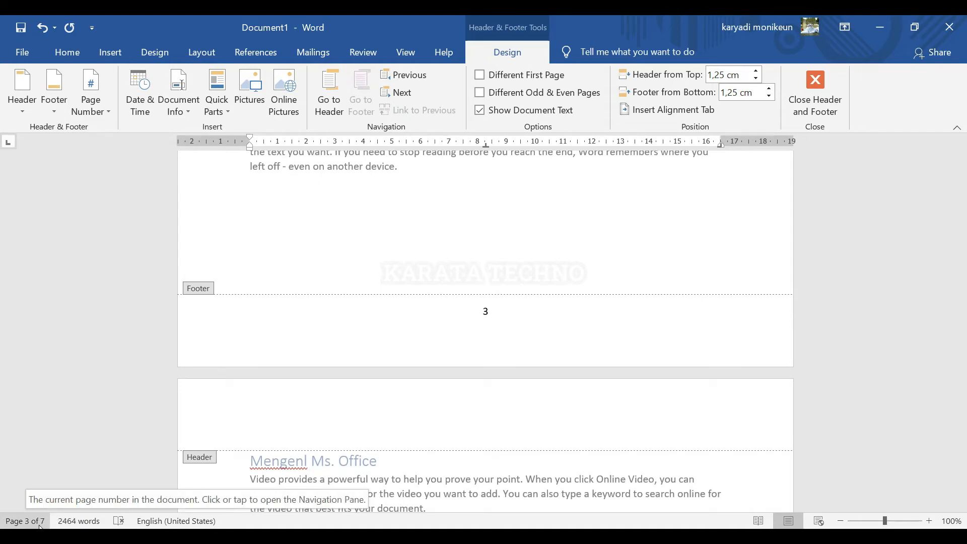
left_click_drag(960, 302, 961, 138)
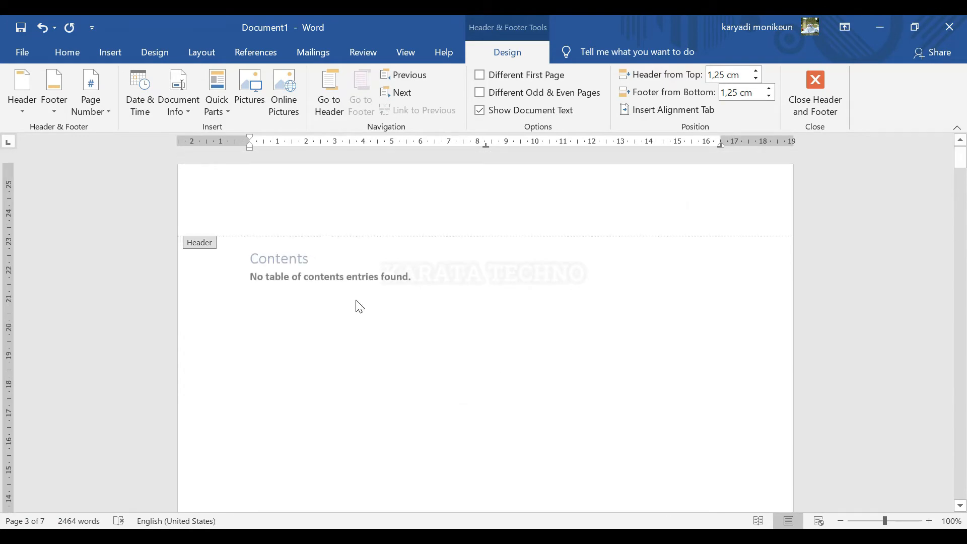
scroll(392, 305, "down", 5)
scroll(392, 297, "up", 5)
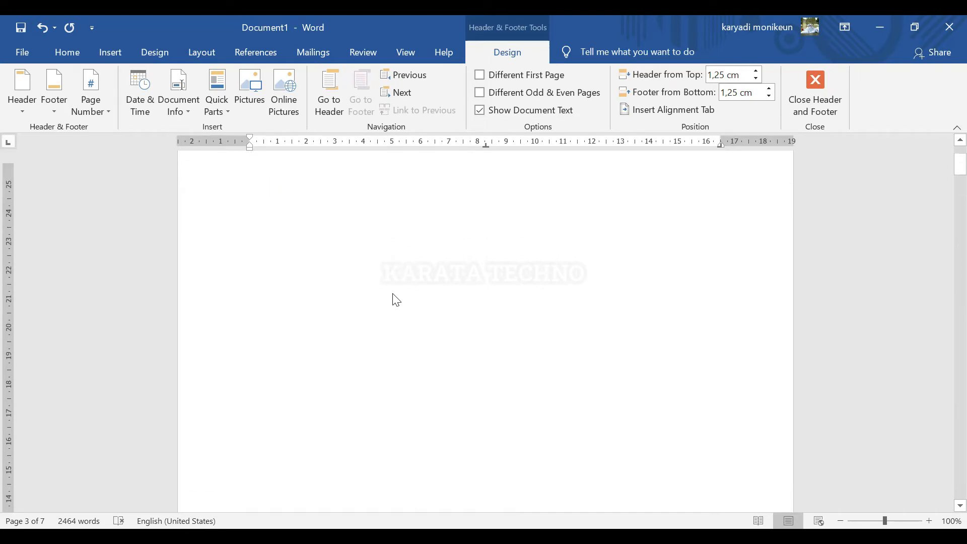
left_click_drag(960, 160, 962, 213)
scroll(254, 263, "down", 15)
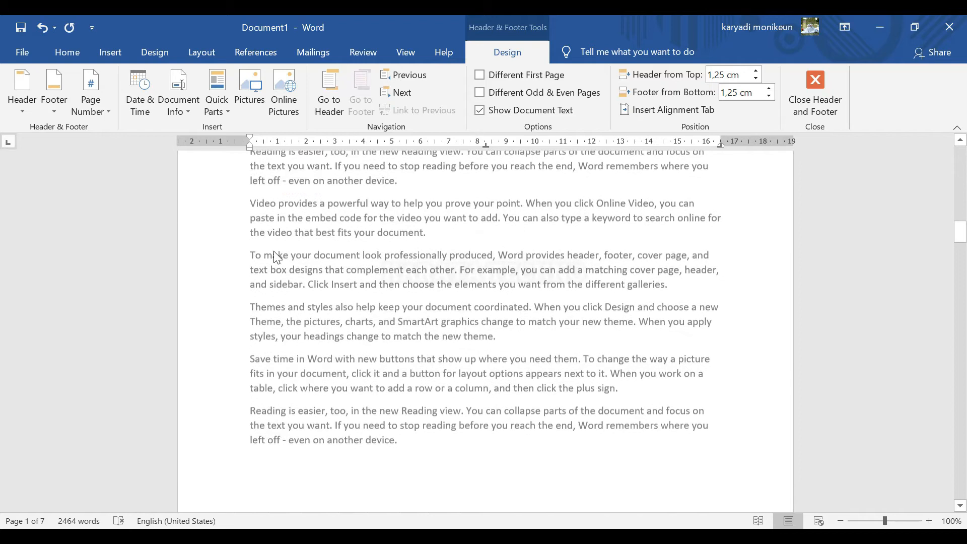
scroll(342, 282, "up", 5)
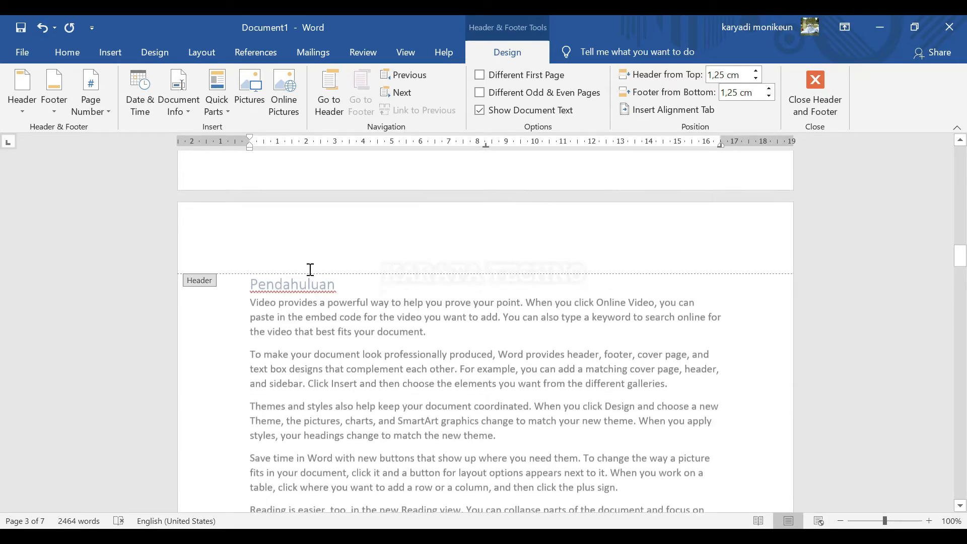
scroll(312, 303, "up", 4)
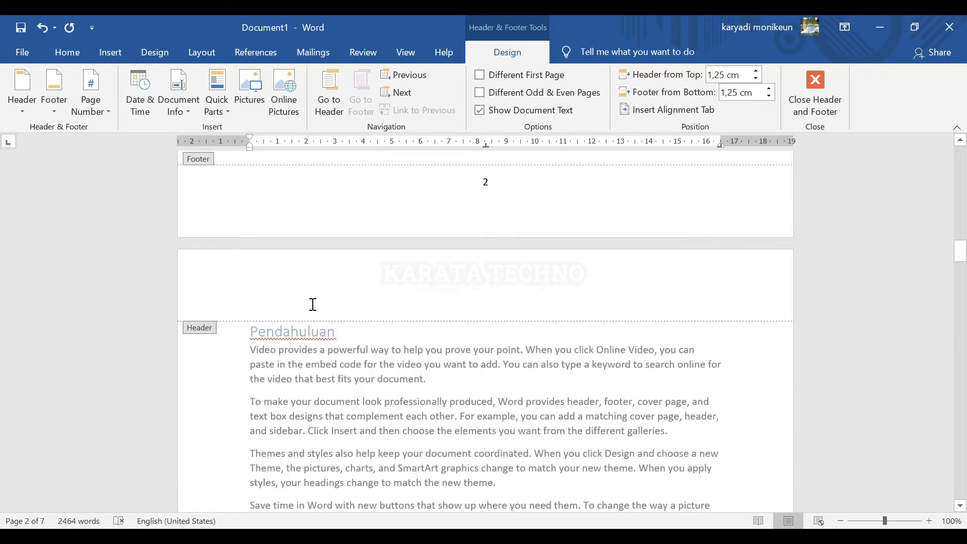
scroll(693, 119, "up", 9)
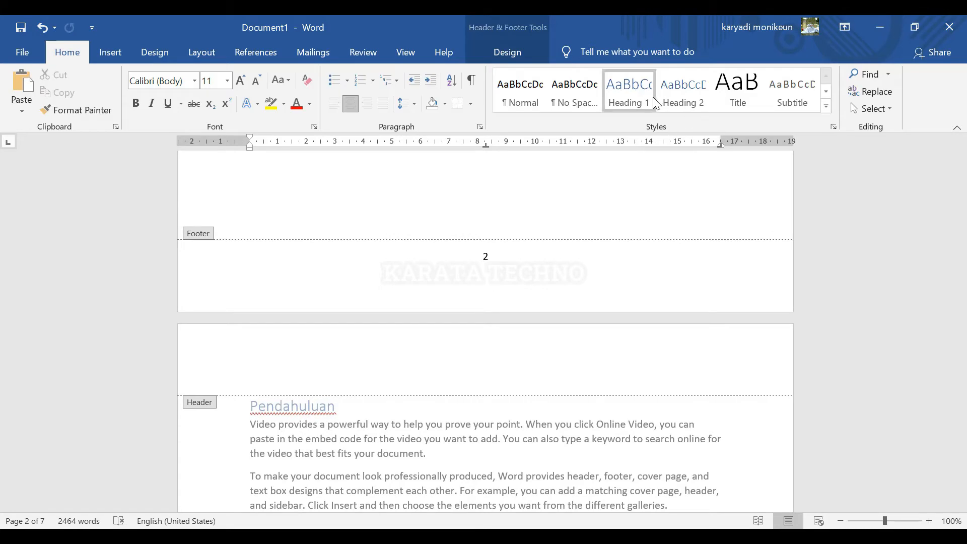
Leave footer editing and update the table of contents on the first page
left_click_drag(964, 250, 962, 154)
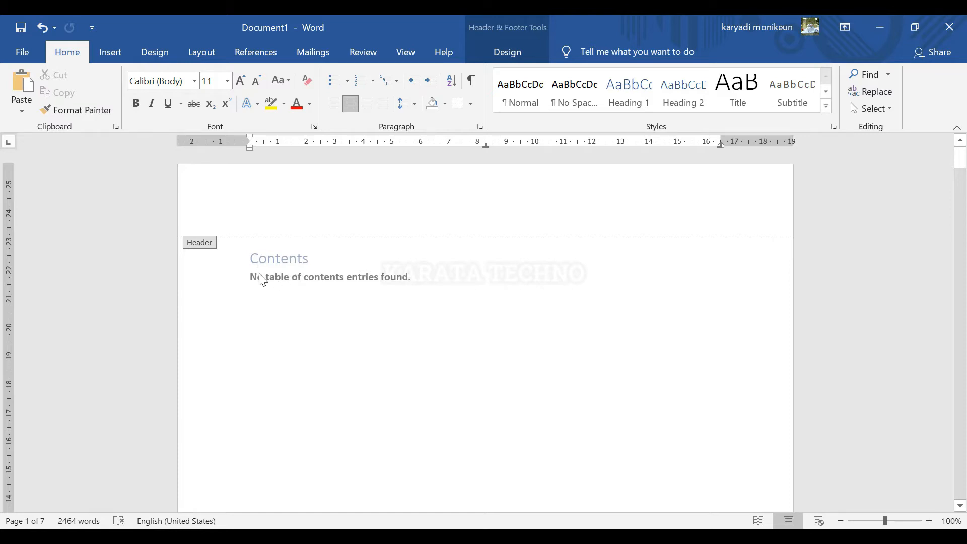
double_click(285, 274)
left_click(296, 259)
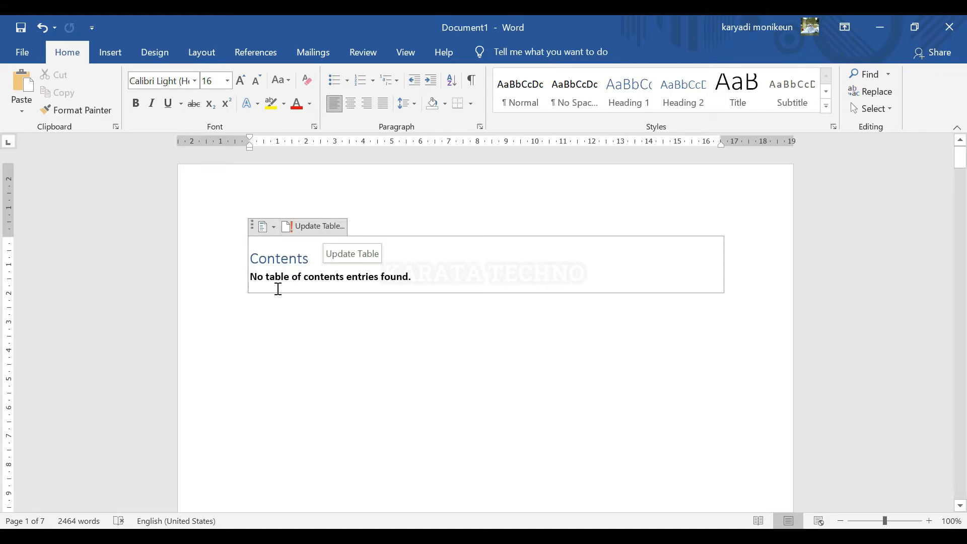
left_click(315, 230)
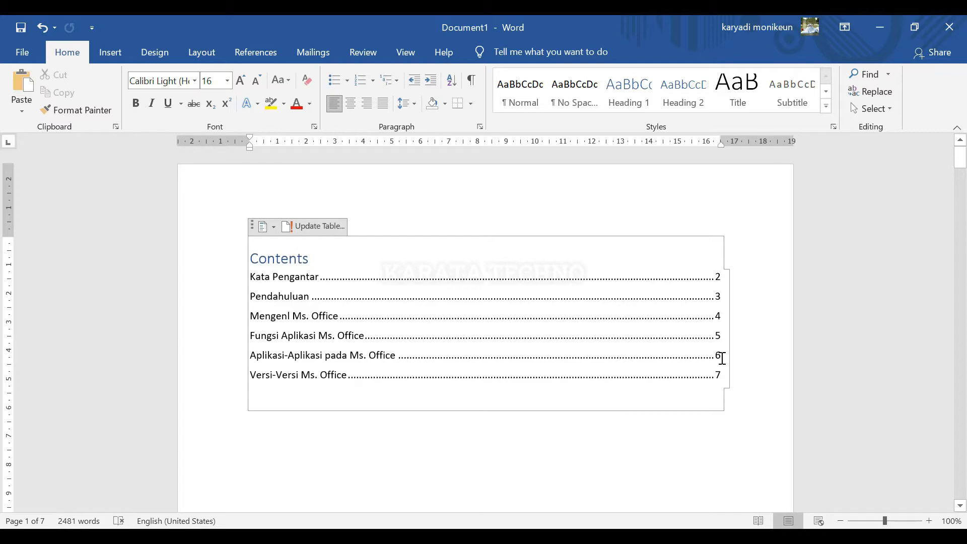
Compare the "Aplikasi-Aplikasi pada Ms. Office" heading in the document with its entry in the table of contents
left_click_drag(963, 164, 963, 453)
left_click_drag(961, 451, 960, 409)
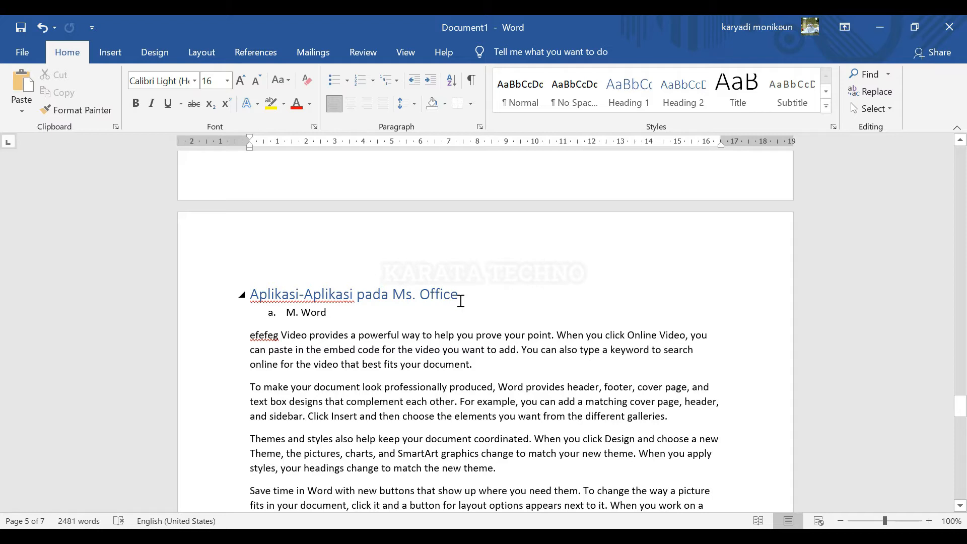
left_click(476, 293)
left_click(527, 337)
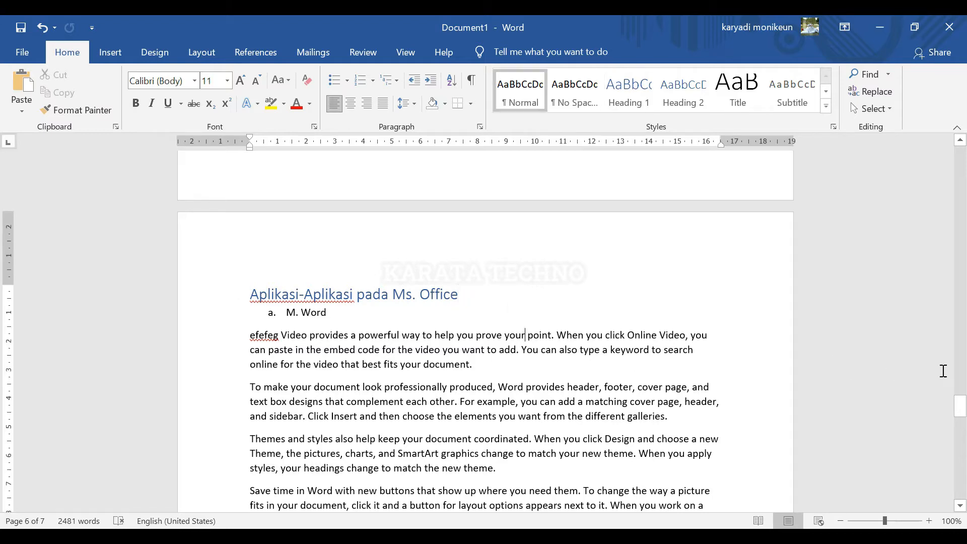
left_click_drag(960, 407, 963, 151)
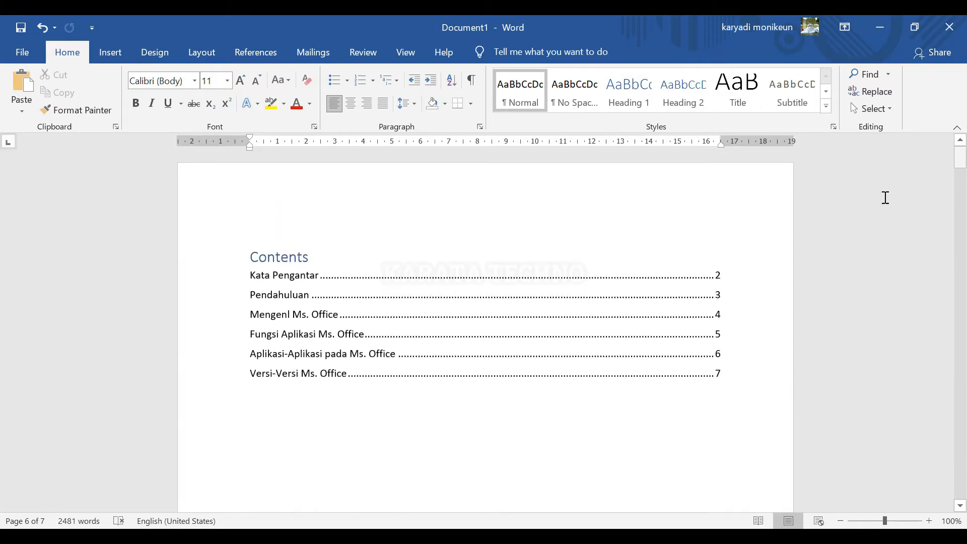
left_click(343, 343)
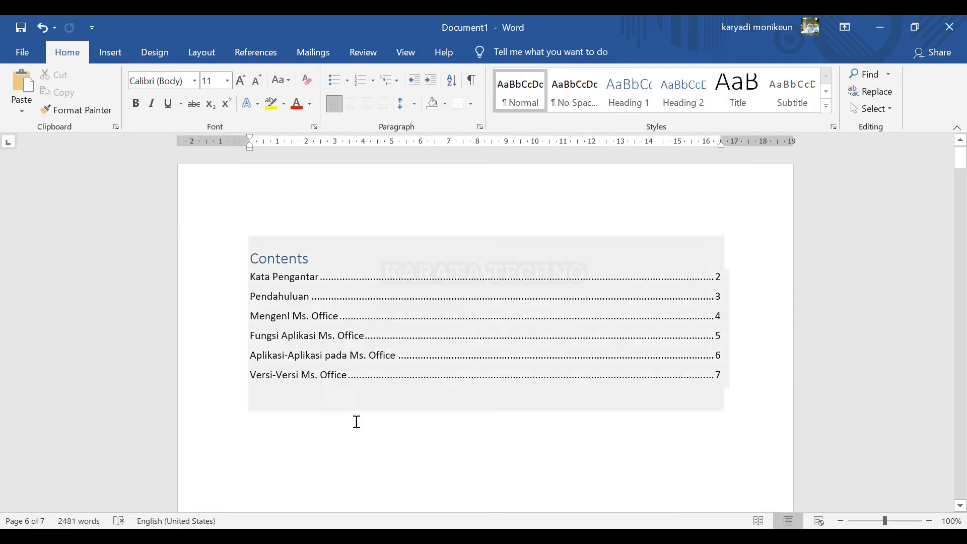
scroll(364, 369, "down", 5)
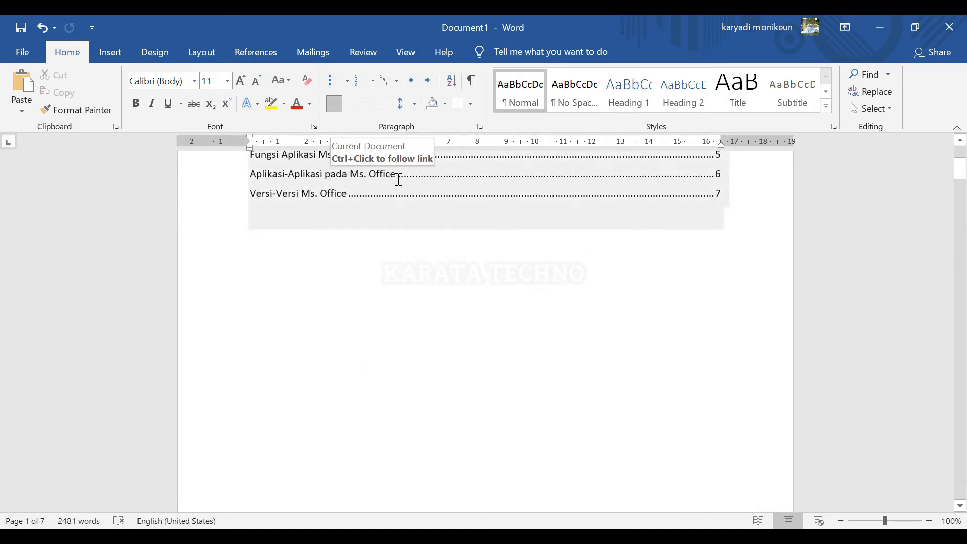
Correct the first list item under "Aplikasi-Aplikasi pada Ms. Office" to "Ms. Word"
left_click_drag(960, 171, 941, 412)
left_click(330, 242)
scroll(327, 244, "down", 3)
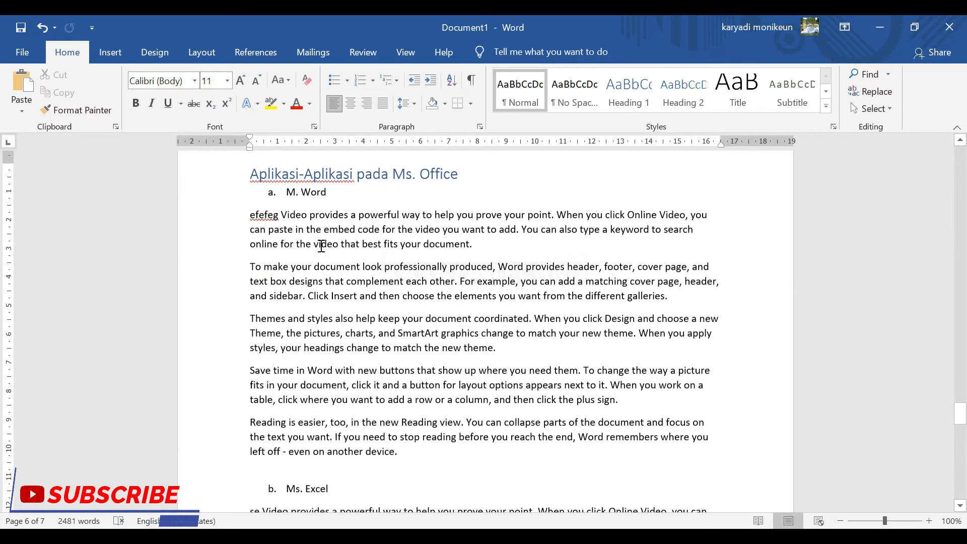
scroll(318, 404, "down", 10)
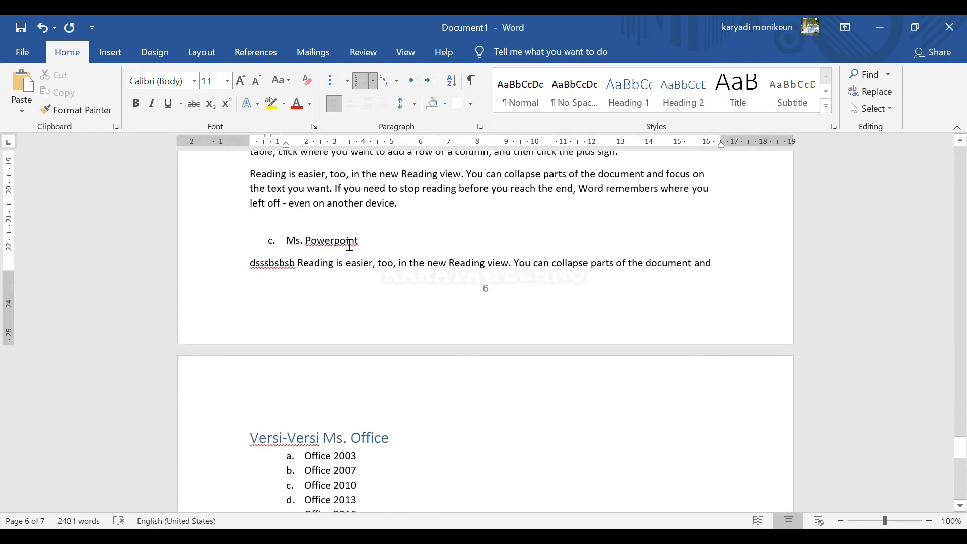
scroll(350, 245, "up", 15)
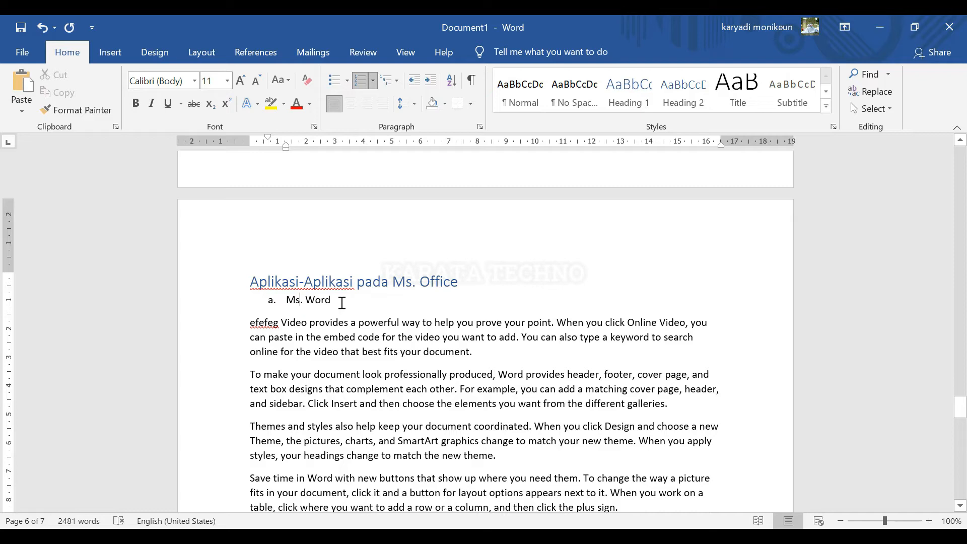
Apply the Heading 1 style to the "Ms. Word", "Ms. Excel" and "Ms. Powerpoint" items under "Aplikasi-Aplikasi pada Ms. Office"
left_click_drag(341, 301, 274, 301)
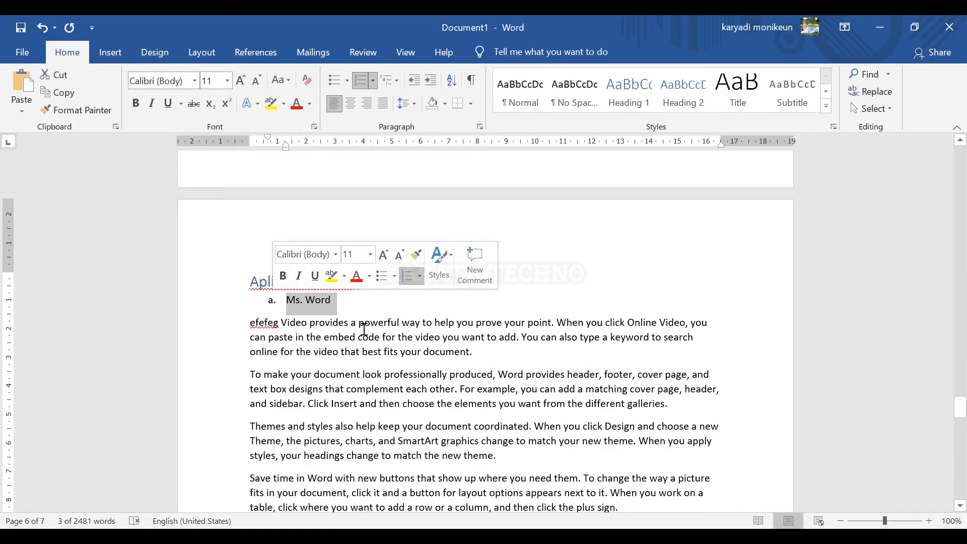
scroll(326, 305, "down", 1)
scroll(335, 272, "down", 1)
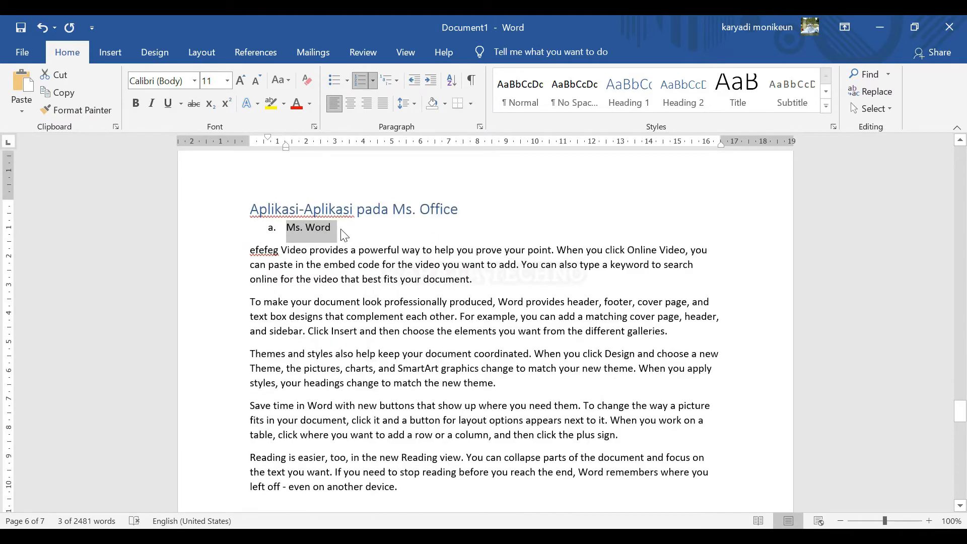
scroll(327, 230, "down", 4)
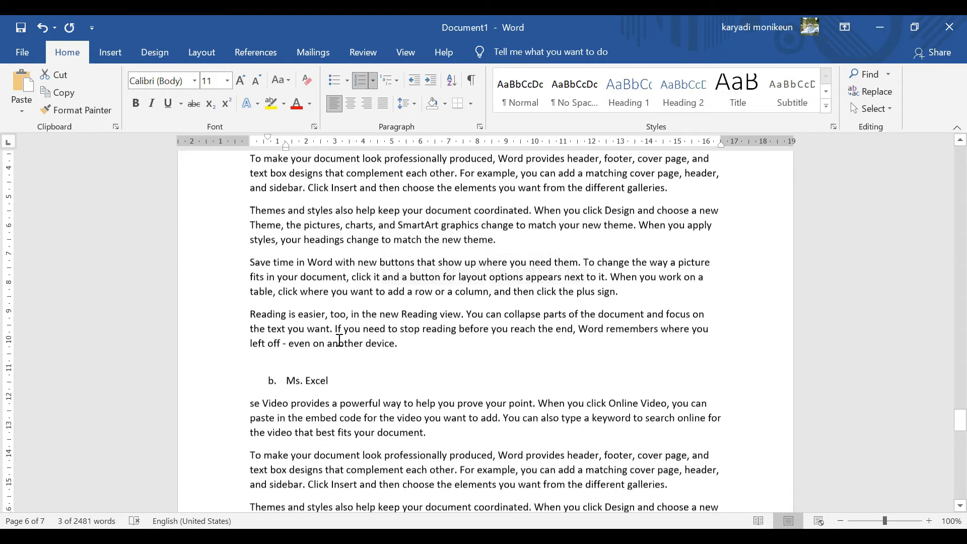
left_click_drag(335, 377, 287, 378)
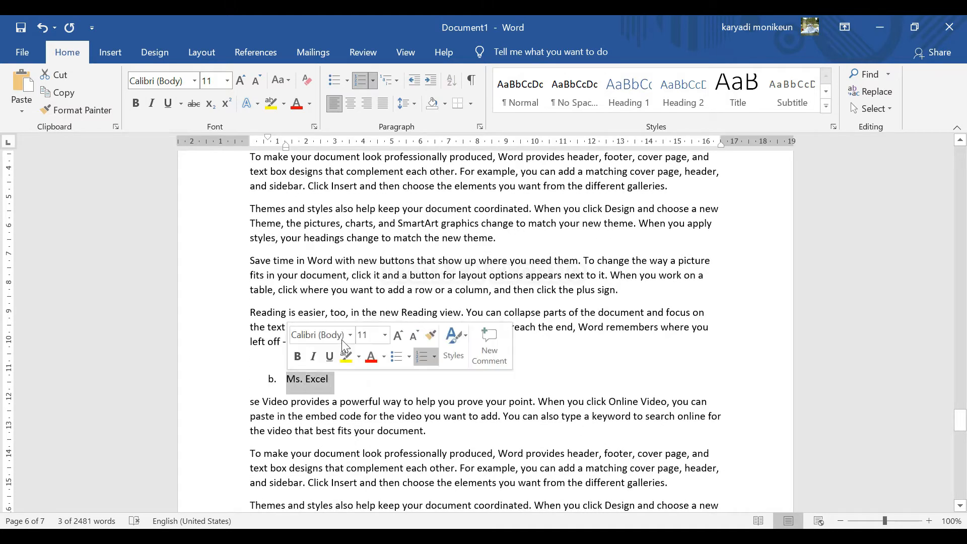
scroll(338, 297, "up", 3)
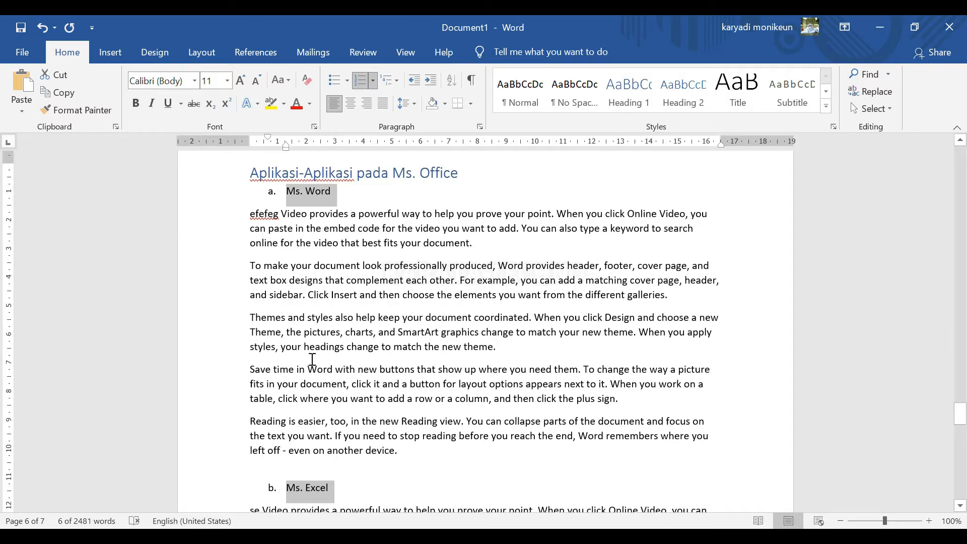
scroll(305, 351, "down", 10)
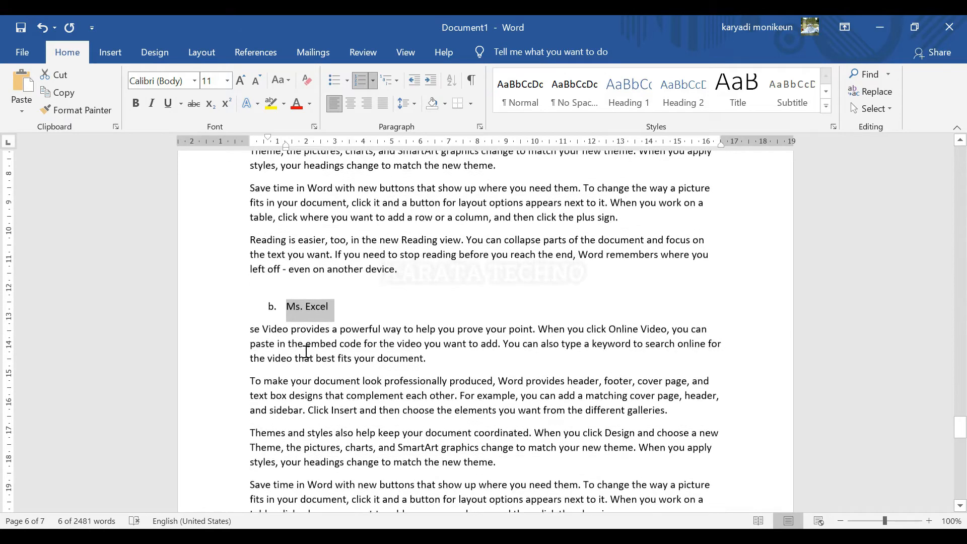
scroll(306, 351, "down", 3)
left_click_drag(373, 349, 286, 349)
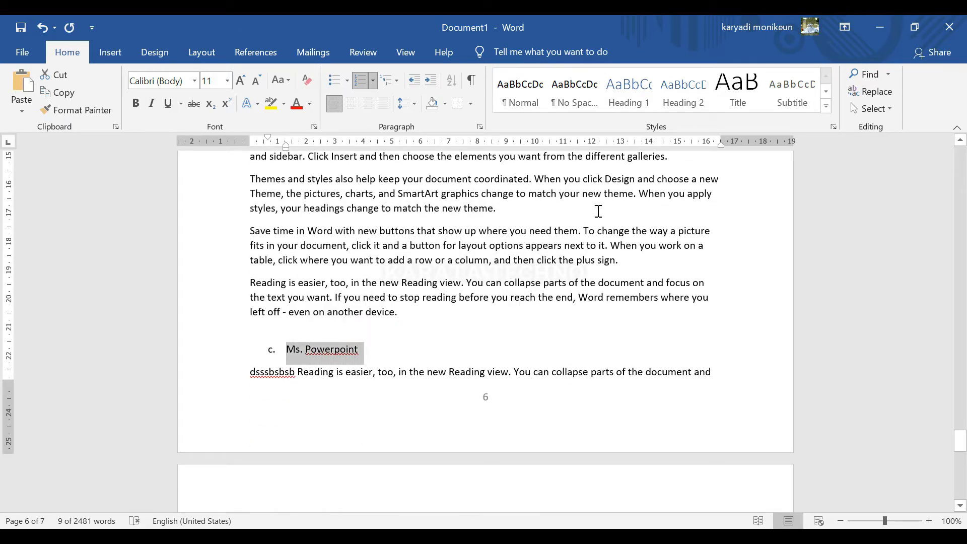
left_click(635, 108)
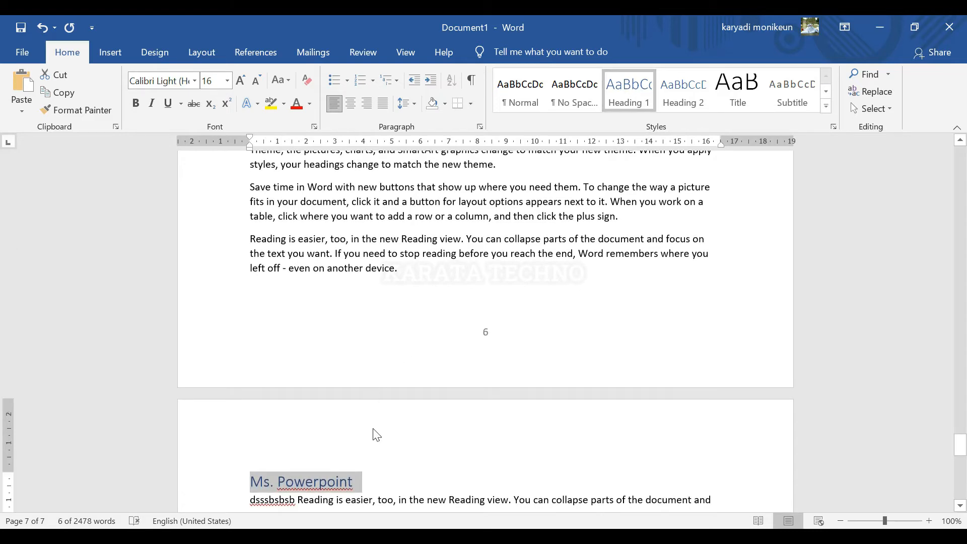
scroll(373, 431, "down", 3)
scroll(349, 432, "up", 10)
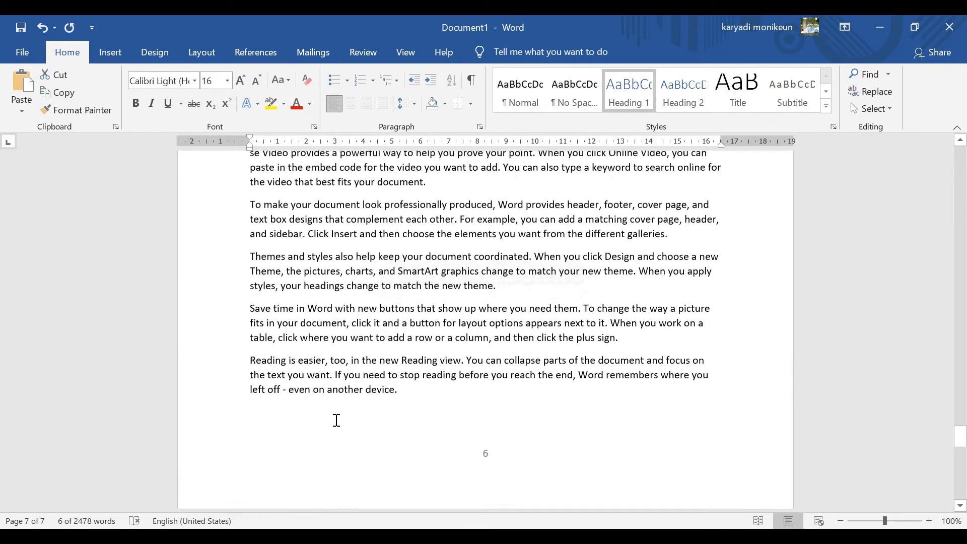
scroll(315, 385, "up", 8)
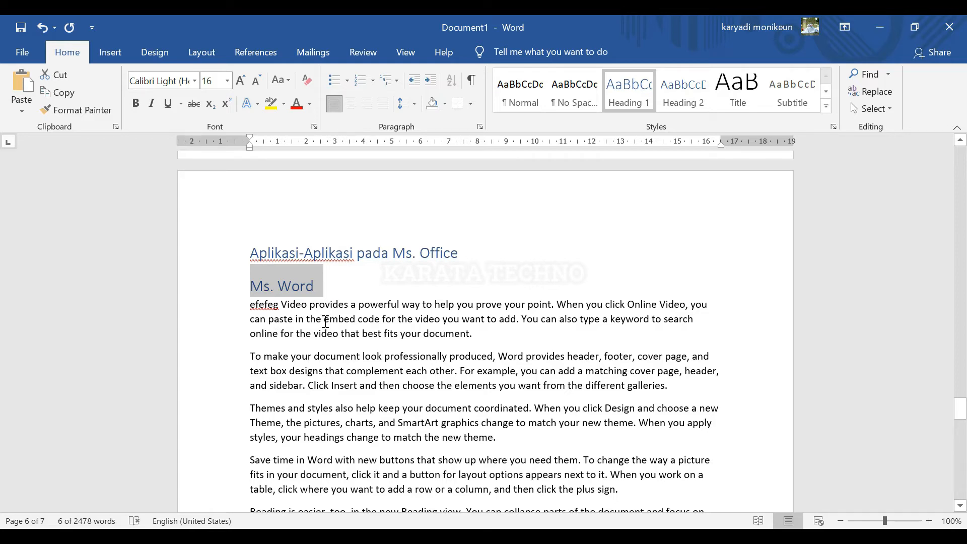
scroll(317, 327, "down", 7)
scroll(327, 335, "up", 13)
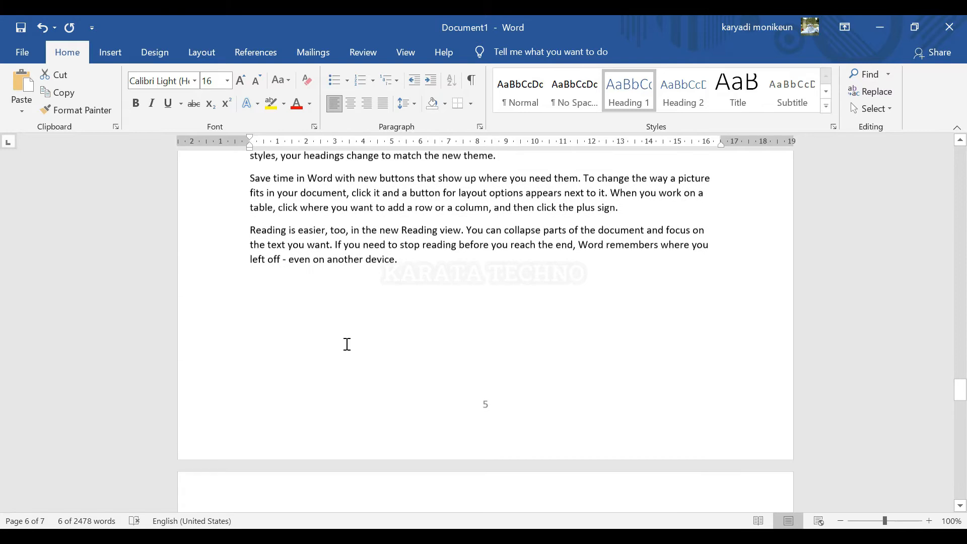
scroll(347, 344, "up", 1)
Update only the page numbers of the table of contents on the first page
left_click_drag(960, 393, 959, 155)
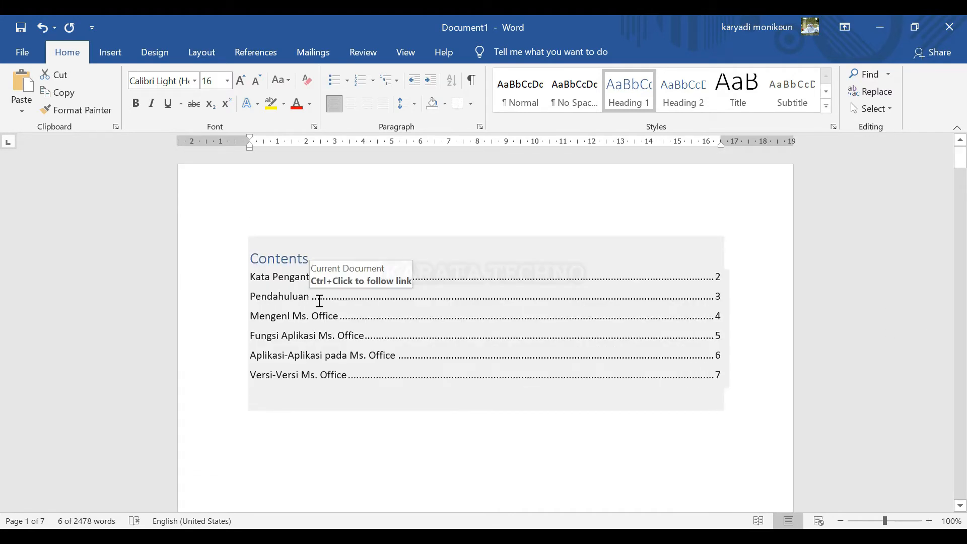
left_click(352, 301)
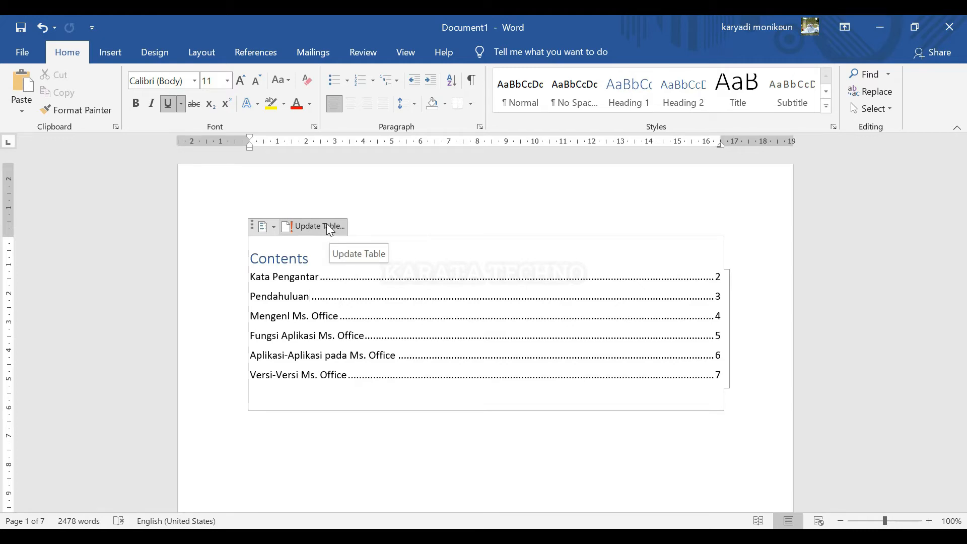
left_click_drag(960, 157, 963, 318)
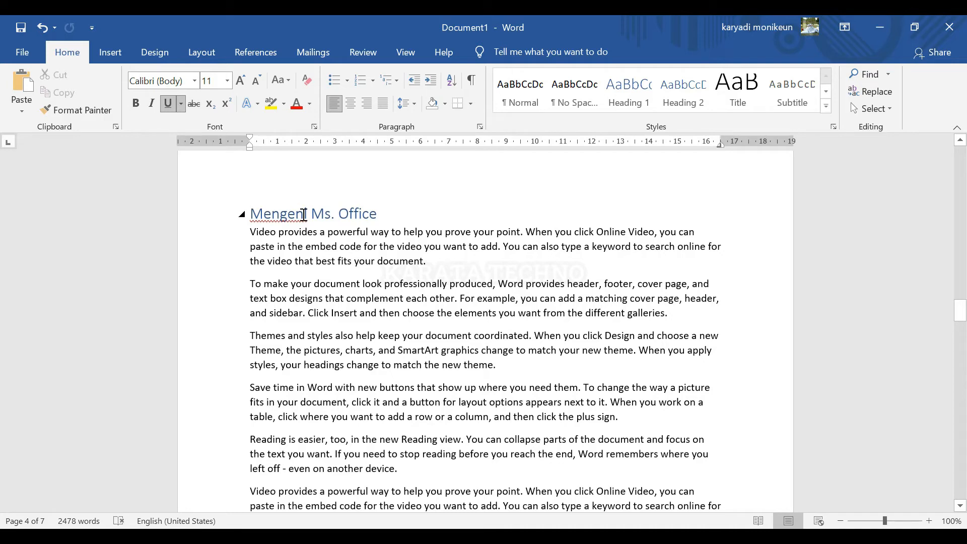
left_click_drag(962, 310, 962, 157)
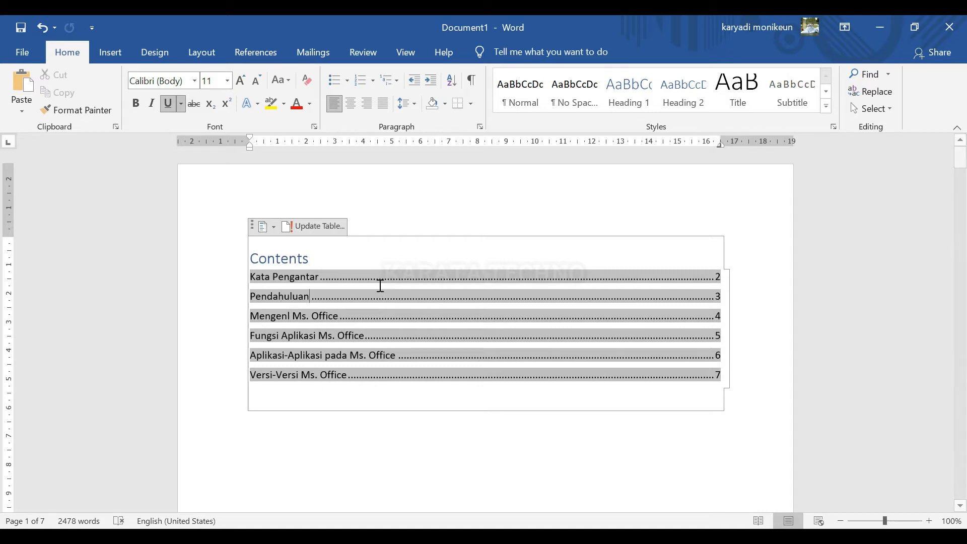
mouse_move(960, 157)
left_mouse_down()
mouse_move(961, 217)
mouse_move(961, 157)
left_mouse_up()
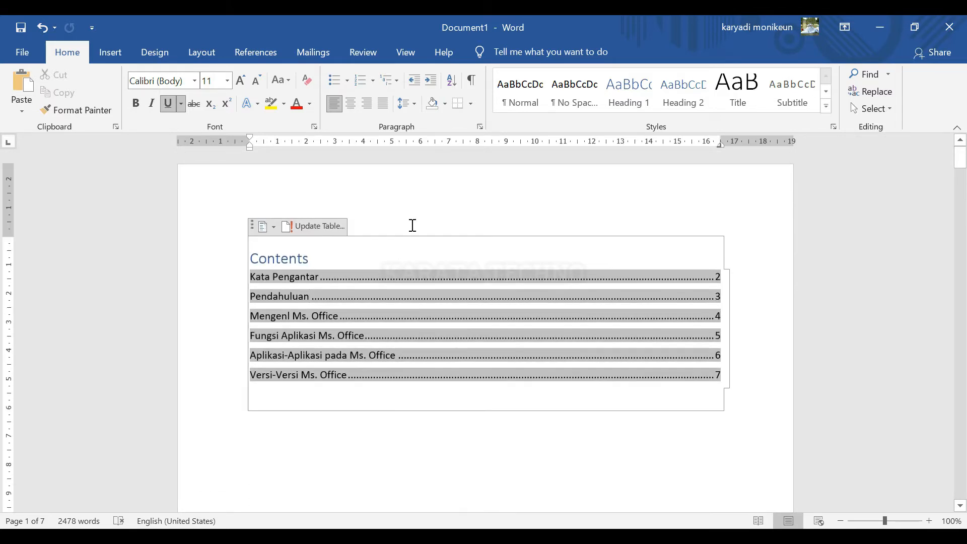
left_click(330, 228)
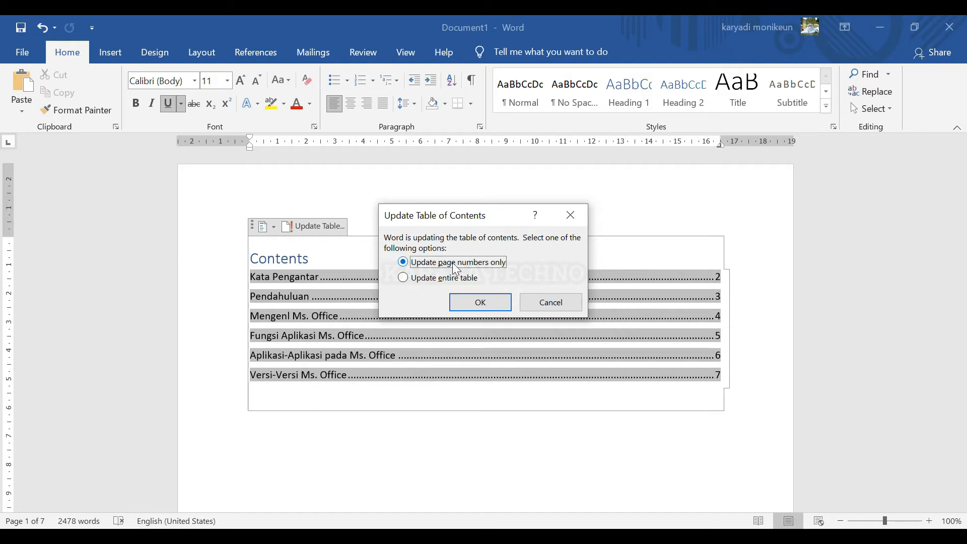
left_click(480, 304)
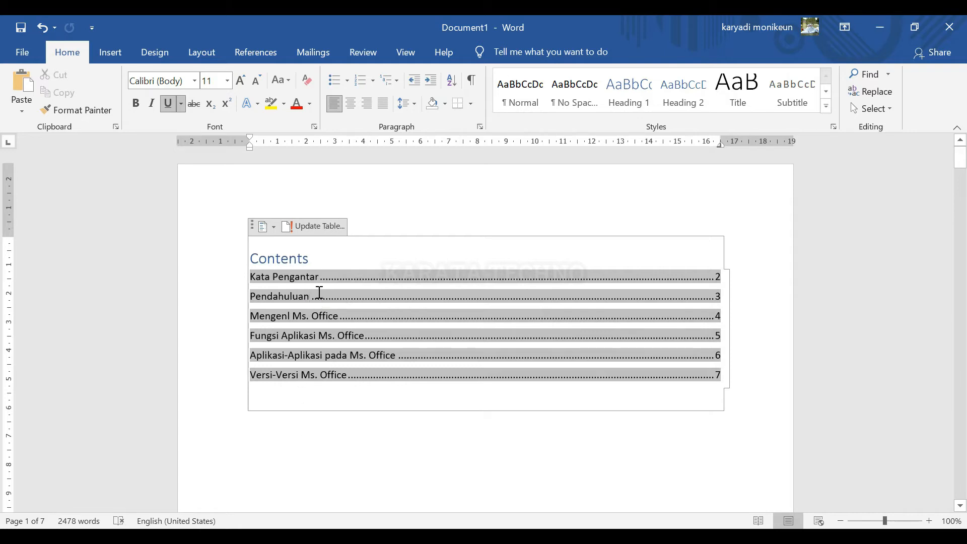
Check the newly styled application headings in the document and update the entire table of contents
left_click_drag(960, 157, 961, 412)
scroll(336, 263, "down", 10)
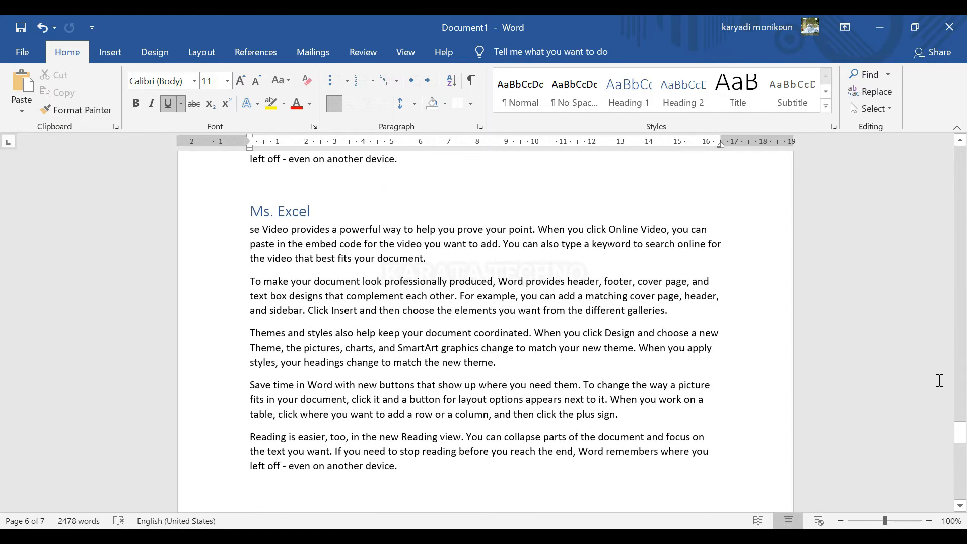
left_click_drag(960, 432, 960, 154)
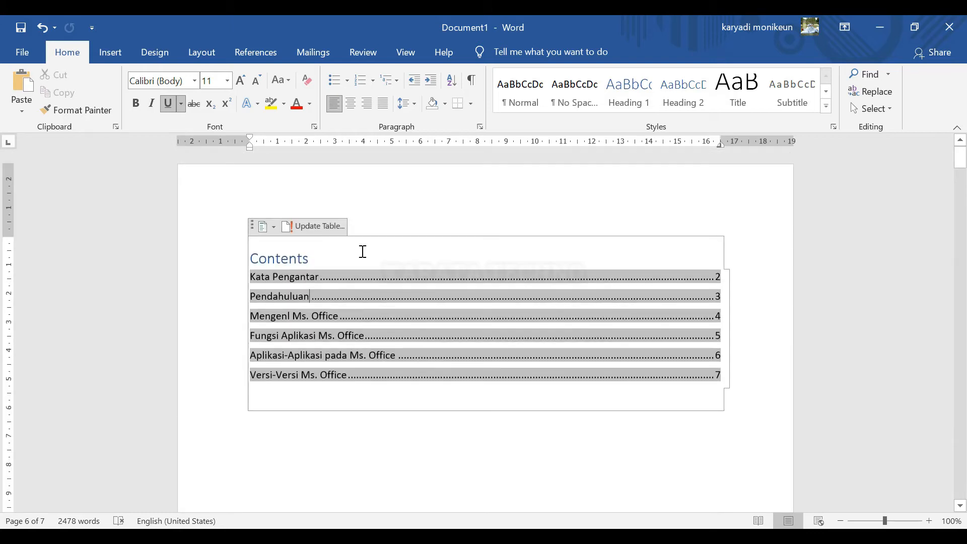
left_click(334, 227)
left_click(439, 285)
left_click(480, 303)
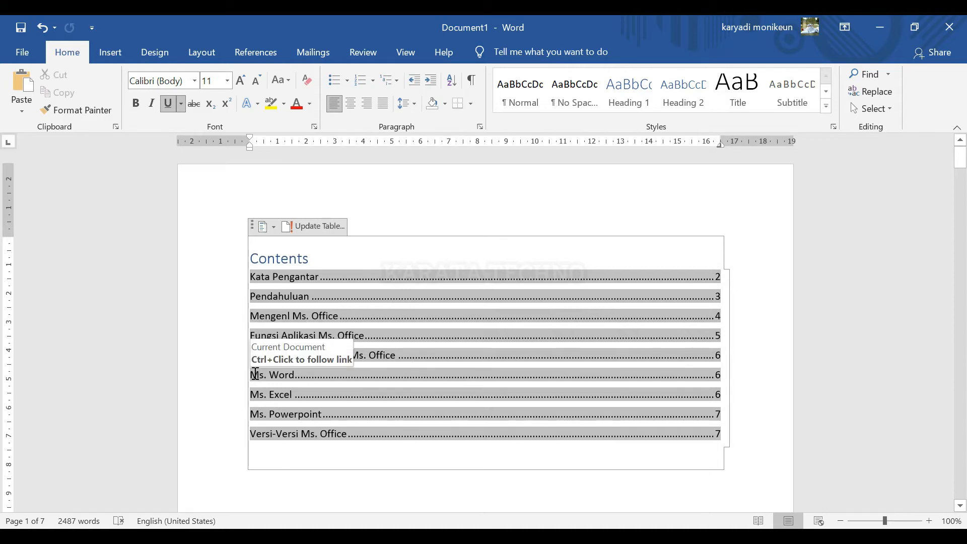
Change the "Ms. Word", "Ms. Excel" and "Ms. Powerpoint" headings to the Heading 2 style
left_click_drag(959, 166, 959, 408)
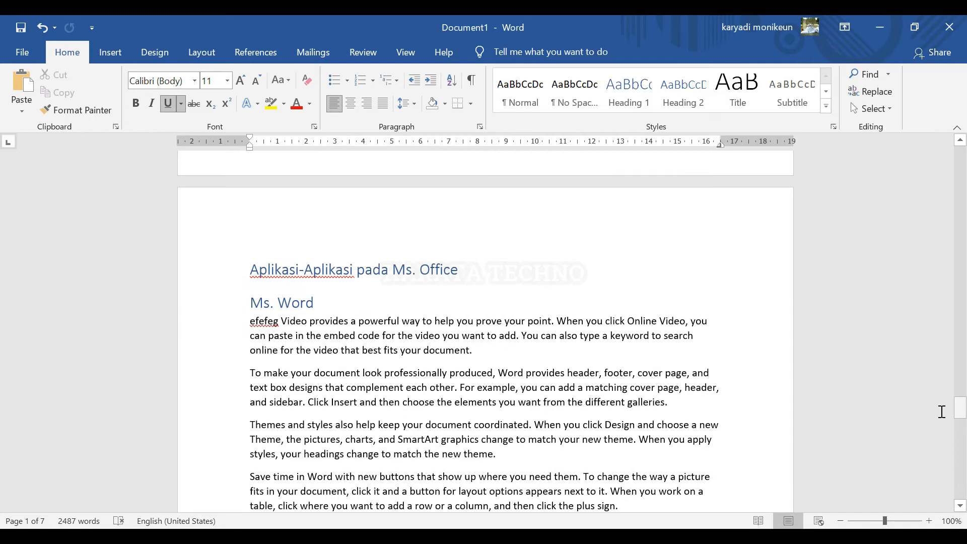
triple_click(287, 303)
scroll(345, 327, "down", 7)
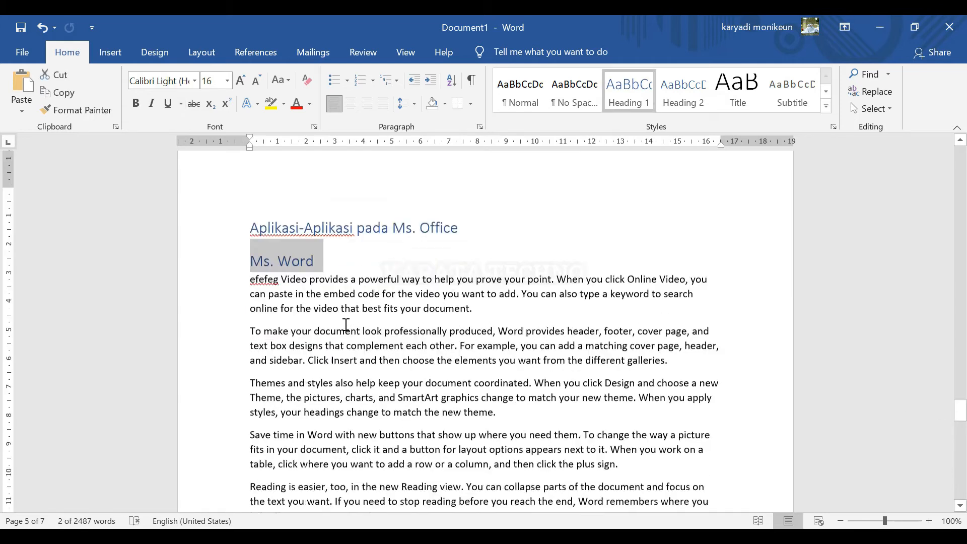
scroll(343, 323, "down", 2)
triple_click(259, 320, "ctrl")
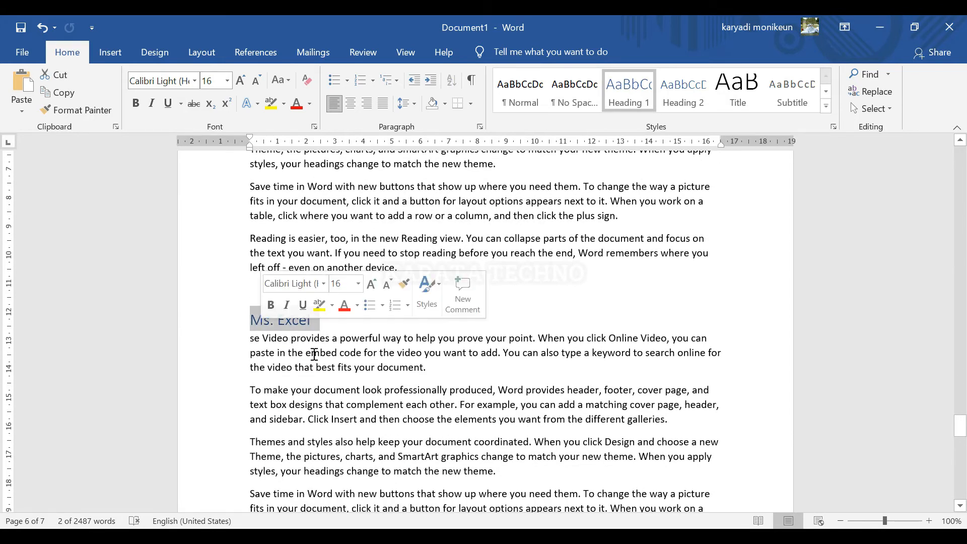
scroll(329, 361, "down", 3)
scroll(330, 360, "down", 6)
left_click_drag(369, 316, 251, 317)
left_click_drag(960, 462, 962, 157)
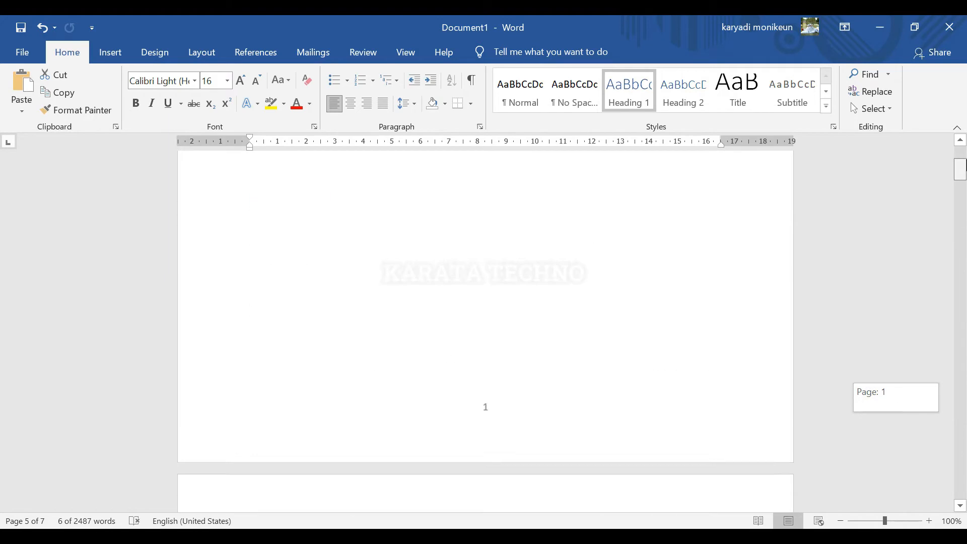
left_click(688, 91)
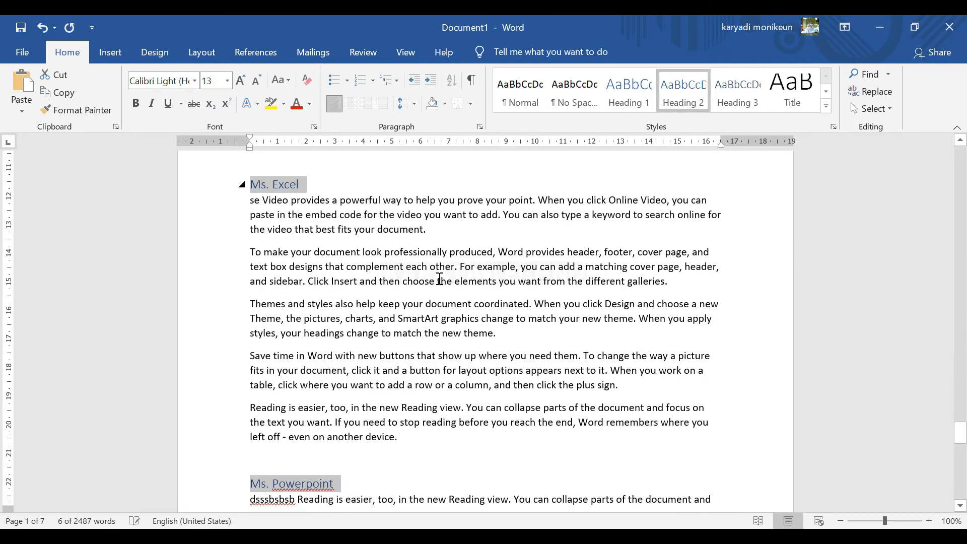
scroll(618, 363, "up", 6)
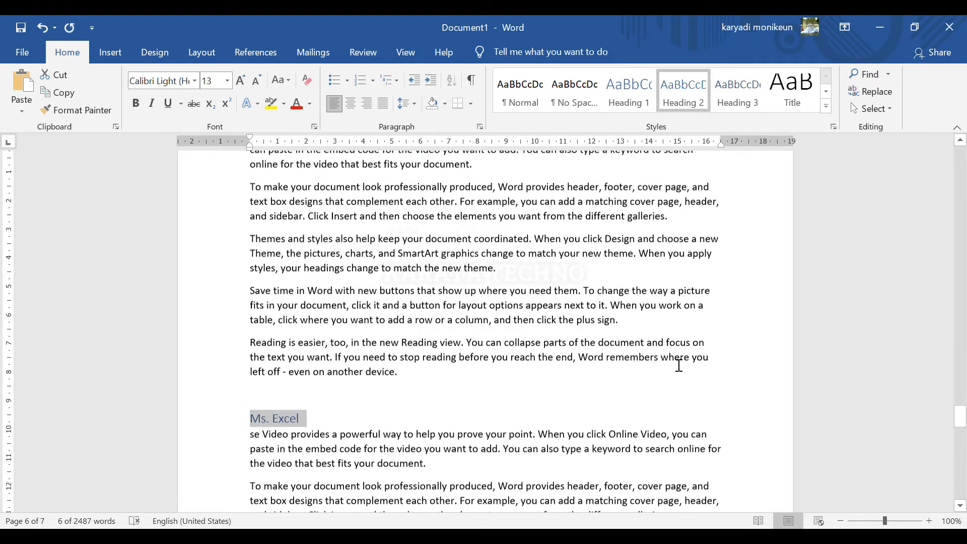
Update the entire table of contents to reflect the Heading 2 sub-items, and check their entries
left_click_drag(961, 415, 961, 155)
left_click(320, 289)
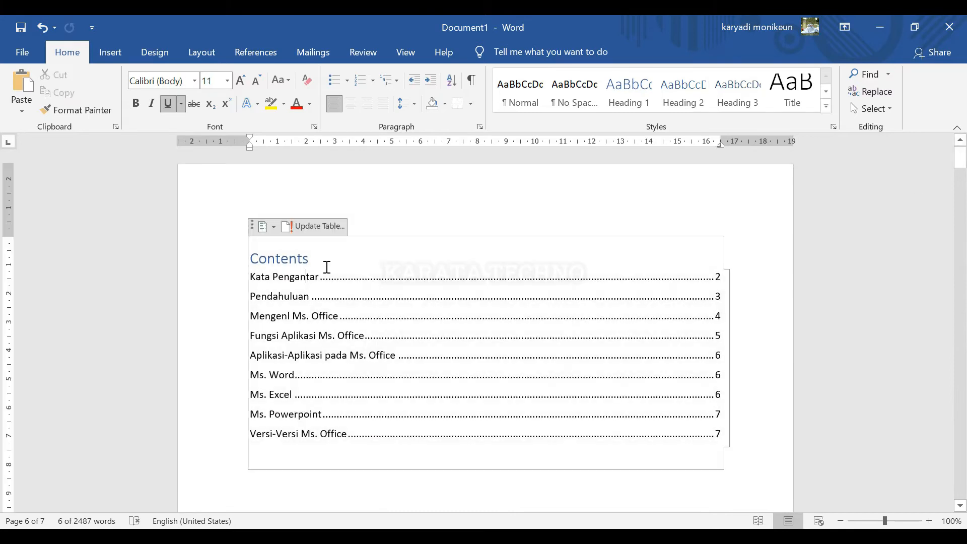
left_click(336, 227)
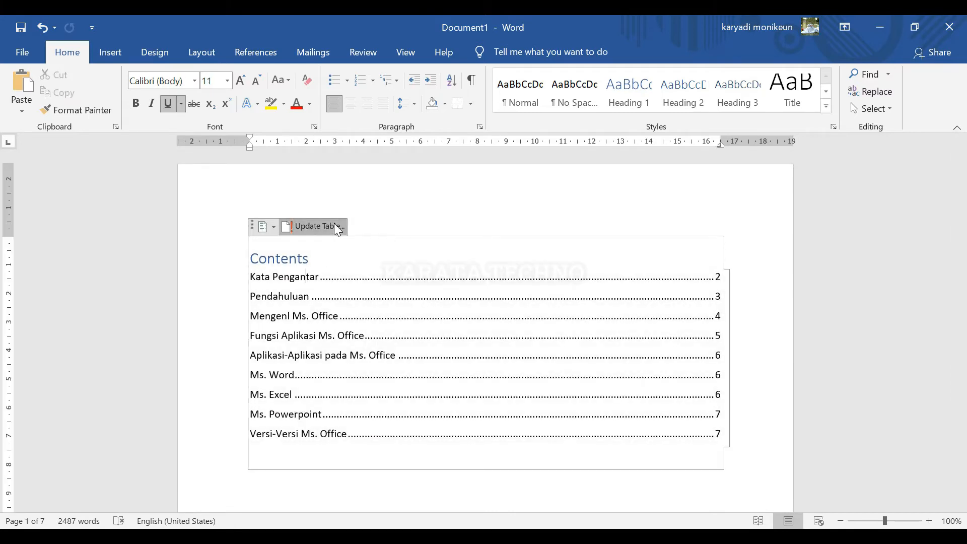
left_click(438, 278)
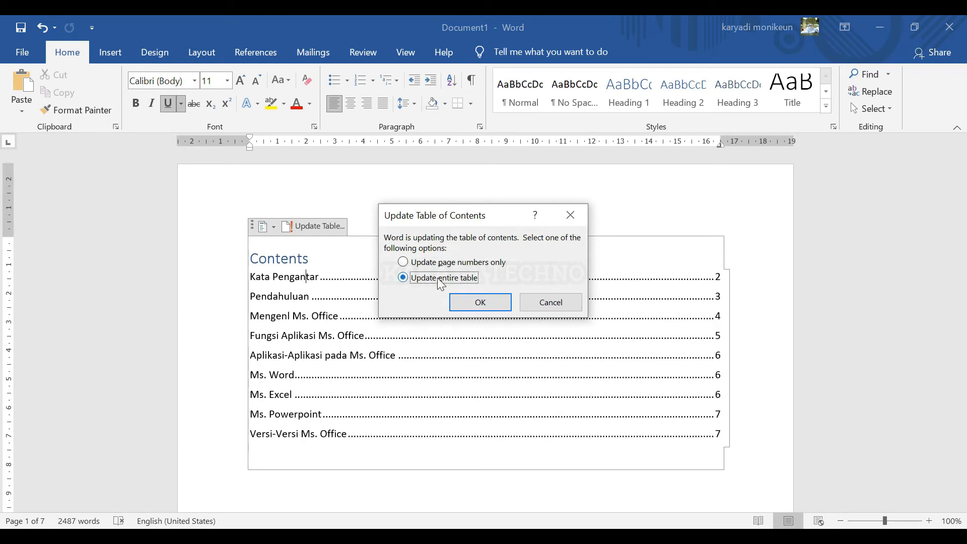
left_click(479, 303)
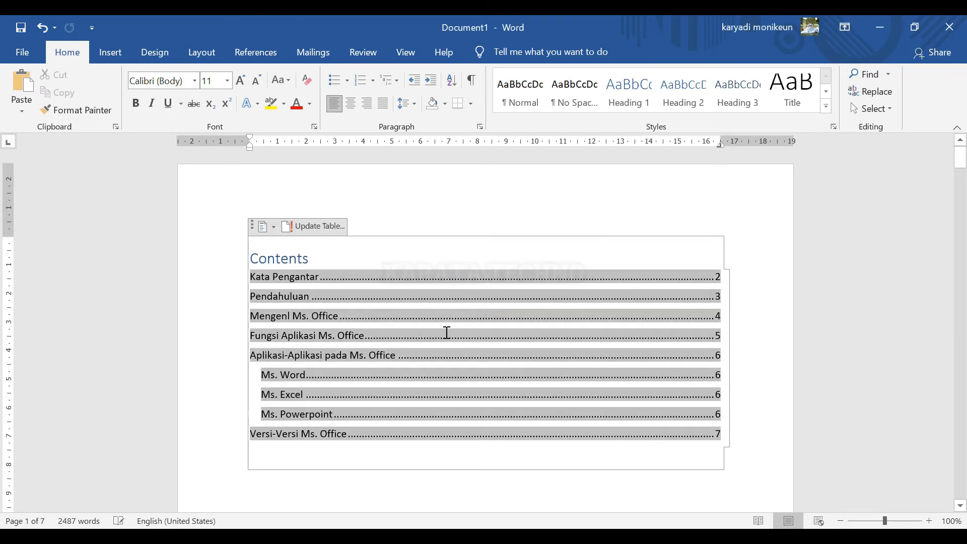
left_click(265, 376)
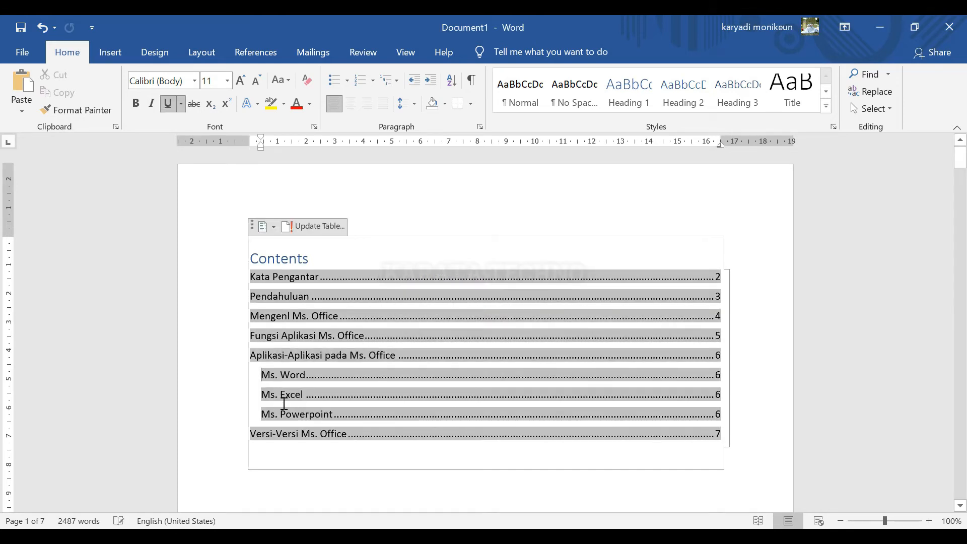
left_click(288, 410)
scroll(334, 455, "down", 3)
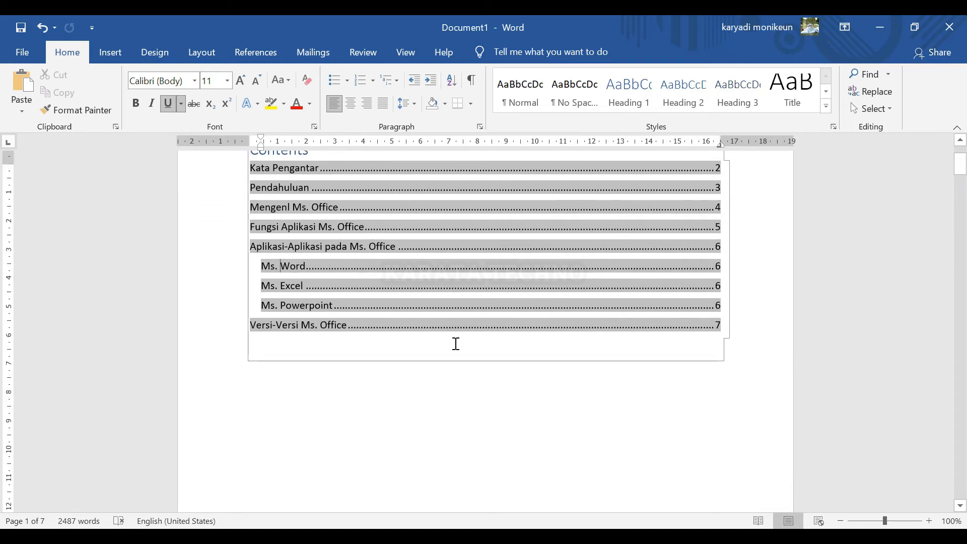
Apply the Heading 2 style to all list items from "Office 2003" to "Office 365" under "Versi-Versi Ms. Office"
left_click_drag(959, 162, 962, 468)
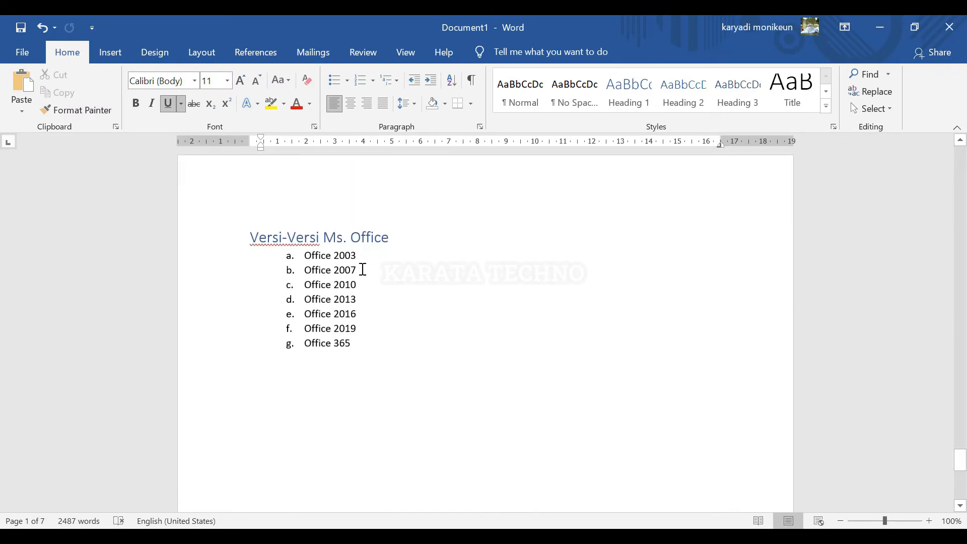
left_click_drag(357, 259, 308, 260)
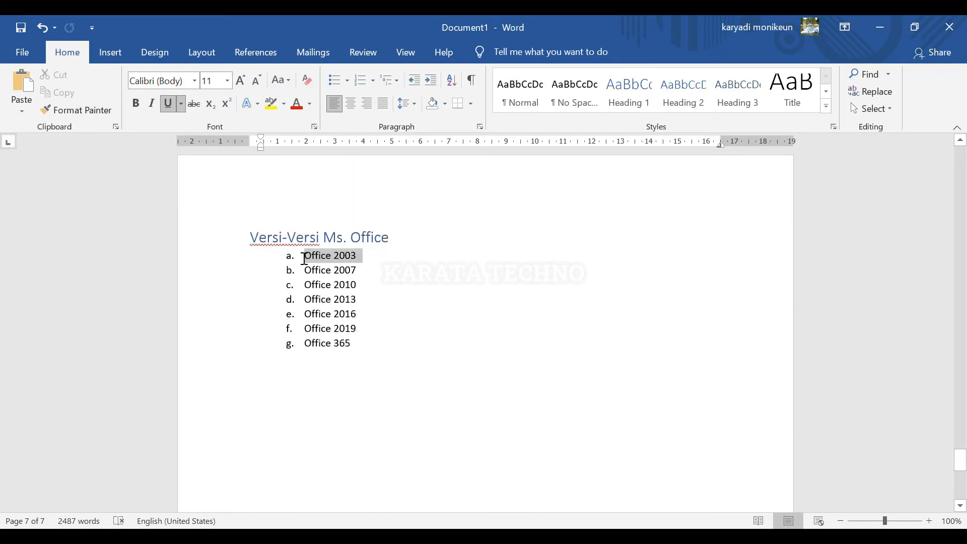
left_click(359, 265)
left_click_drag(358, 255, 315, 271)
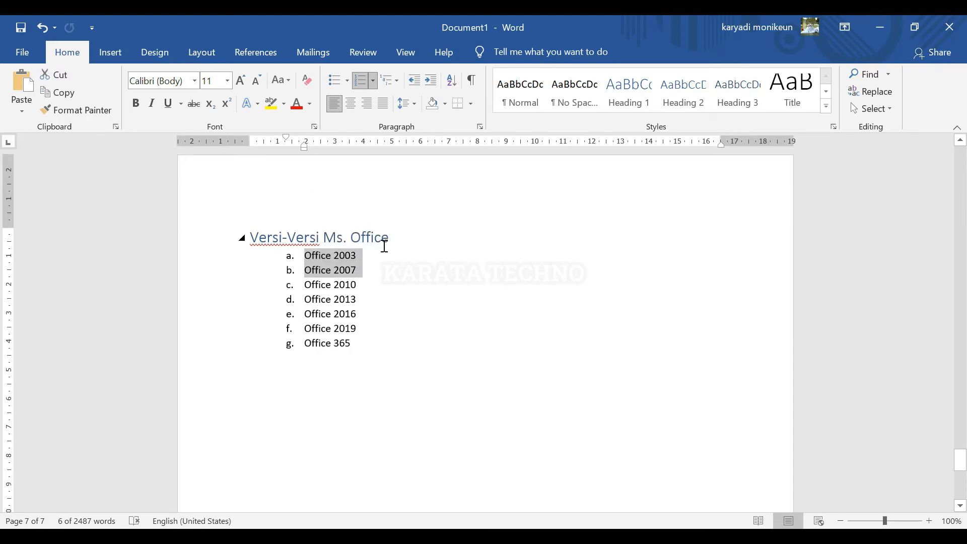
left_click_drag(354, 286, 316, 316)
left_click_drag(361, 348, 293, 254)
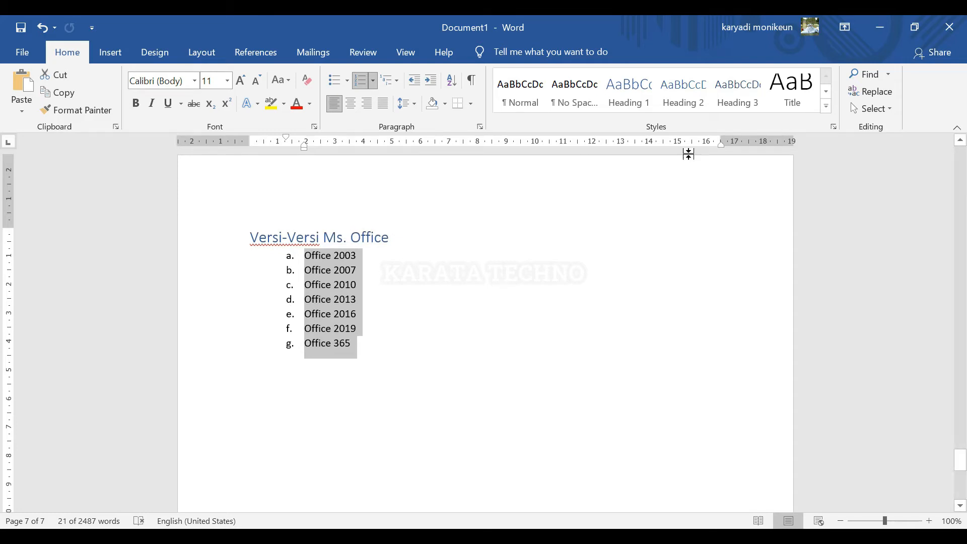
left_click(681, 97)
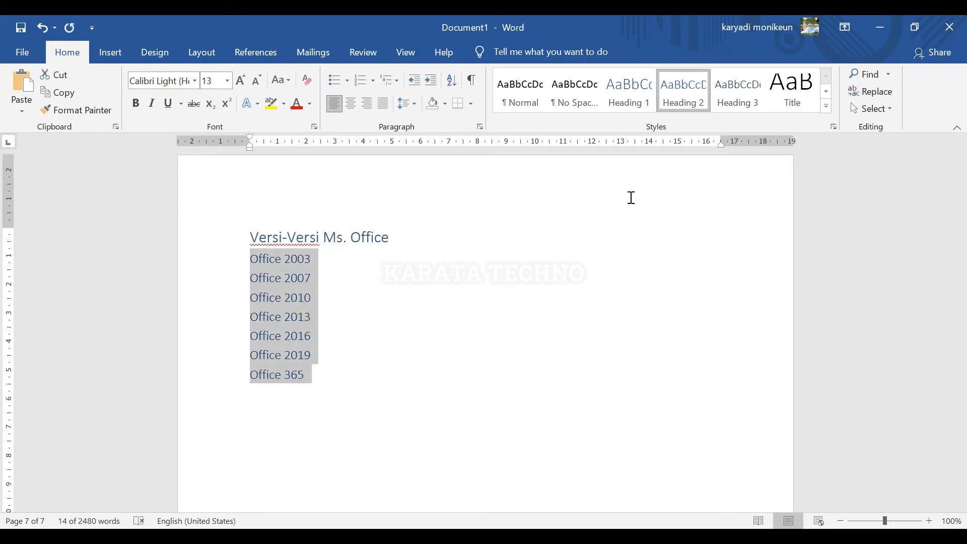
left_click(352, 279)
Update the entire table of contents to include the Office version sub-items, and check its entries and page numbers
left_click_drag(960, 459, 871, 174)
left_click(338, 314)
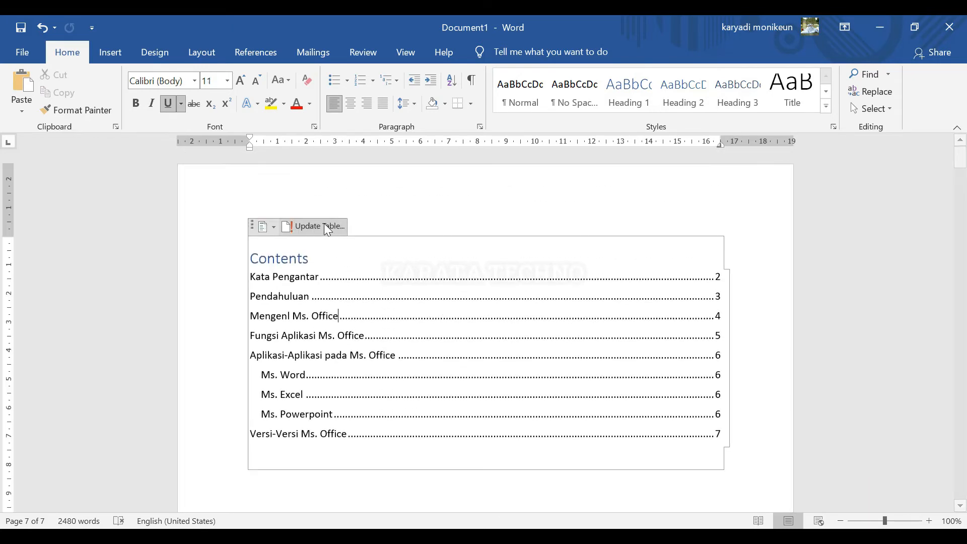
left_click(330, 228)
left_click(435, 278)
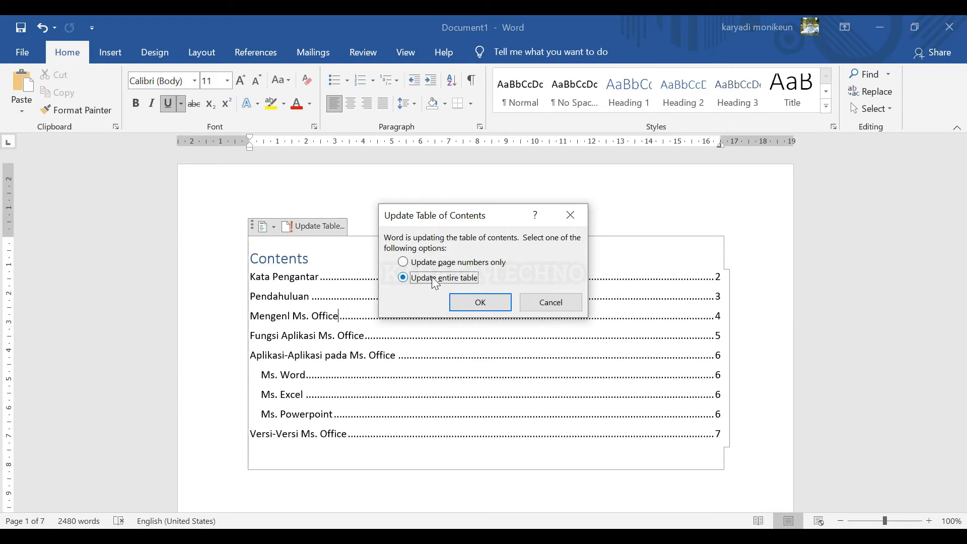
left_click(490, 302)
scroll(450, 383, "down", 2)
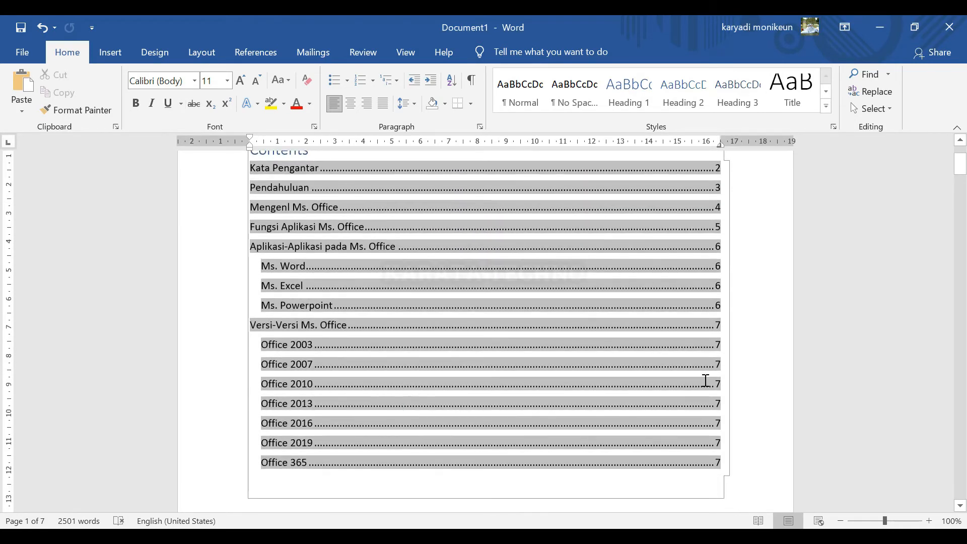
left_click(773, 342)
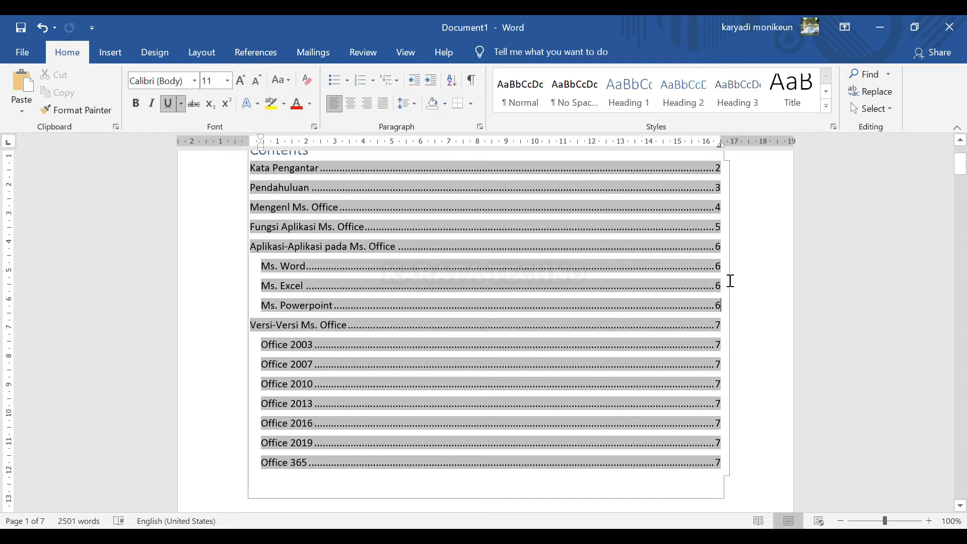
scroll(715, 272, "up", 2)
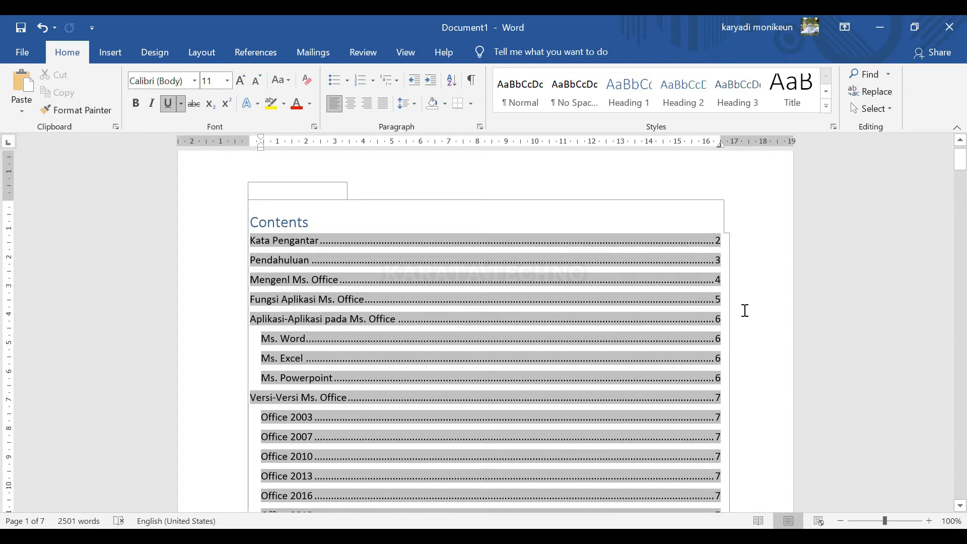
left_click_drag(960, 167, 960, 172)
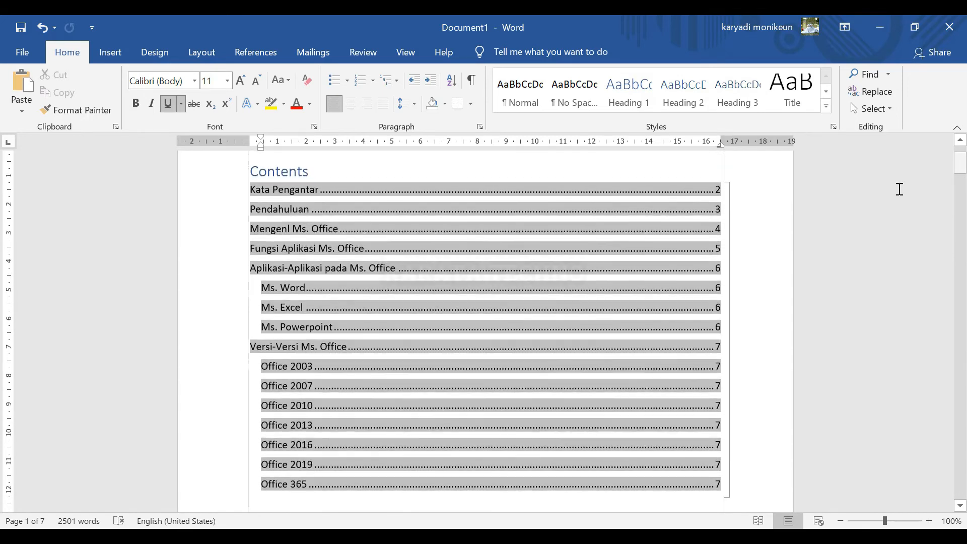
left_click(719, 191)
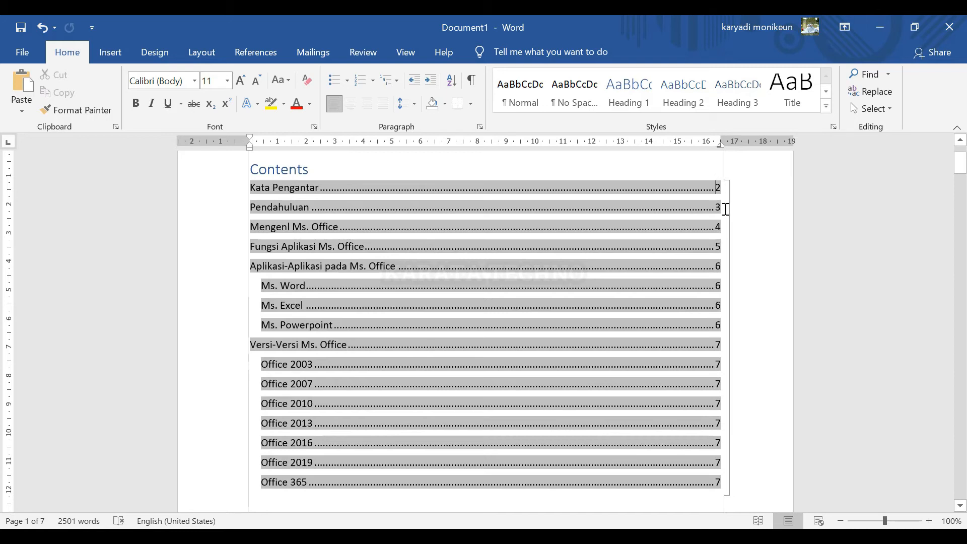
scroll(384, 293, "down", 1)
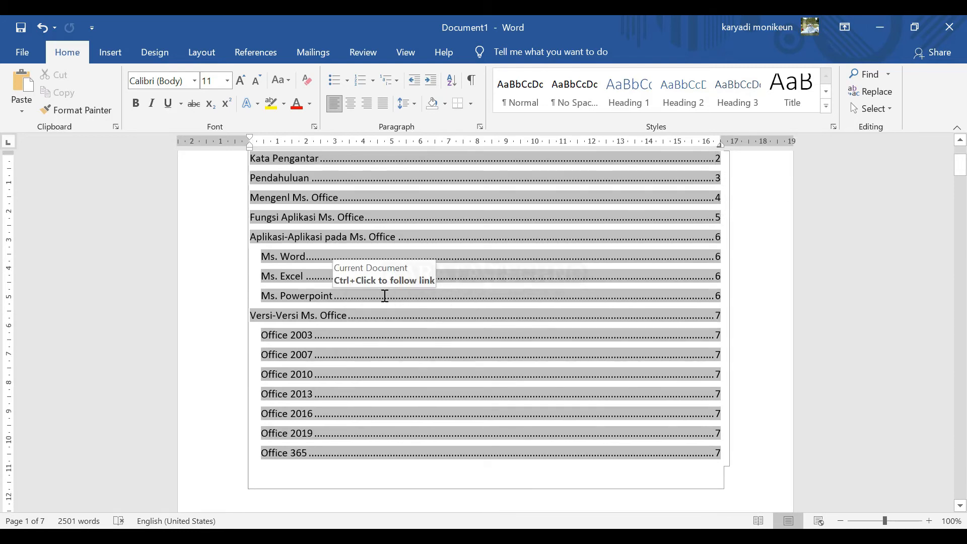
scroll(352, 289, "up", 1)
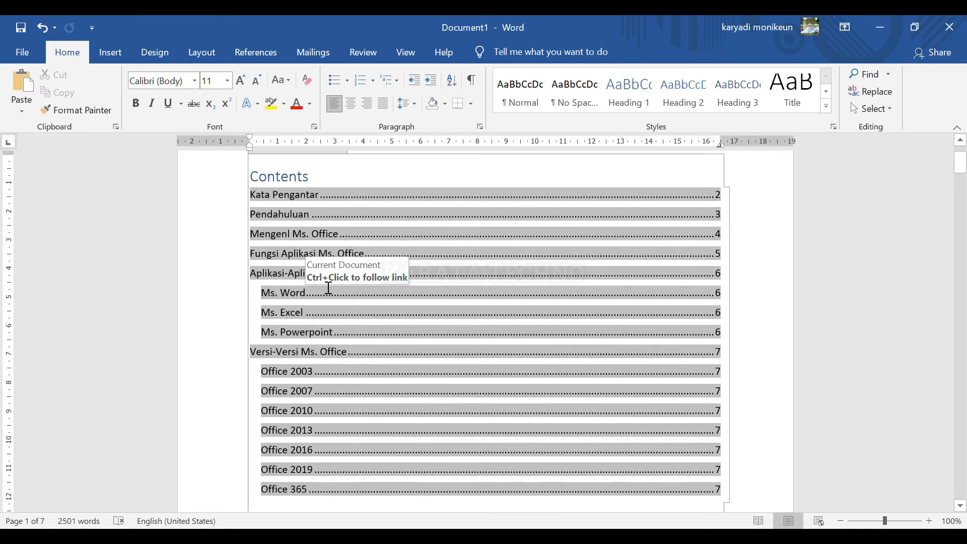
Correct the misspelled heading "Mengenl Ms. Office" on page 4 to "Mengenal Ms. Office"
left_click(288, 235)
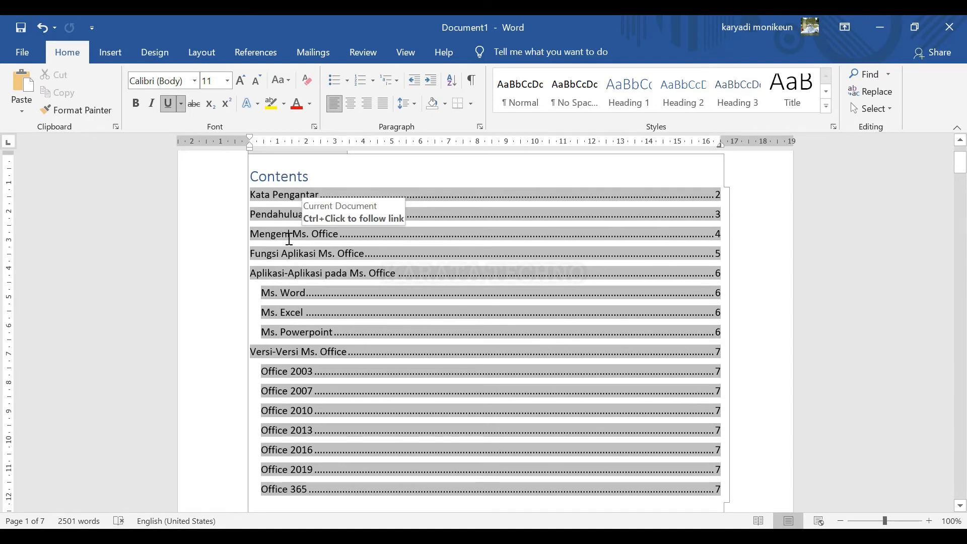
left_click_drag(959, 166, 960, 309)
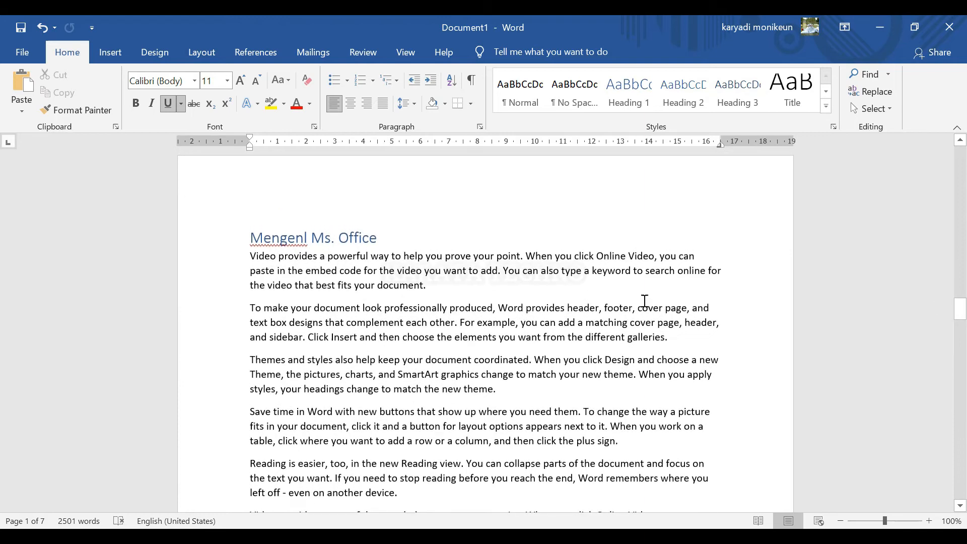
left_click(306, 245)
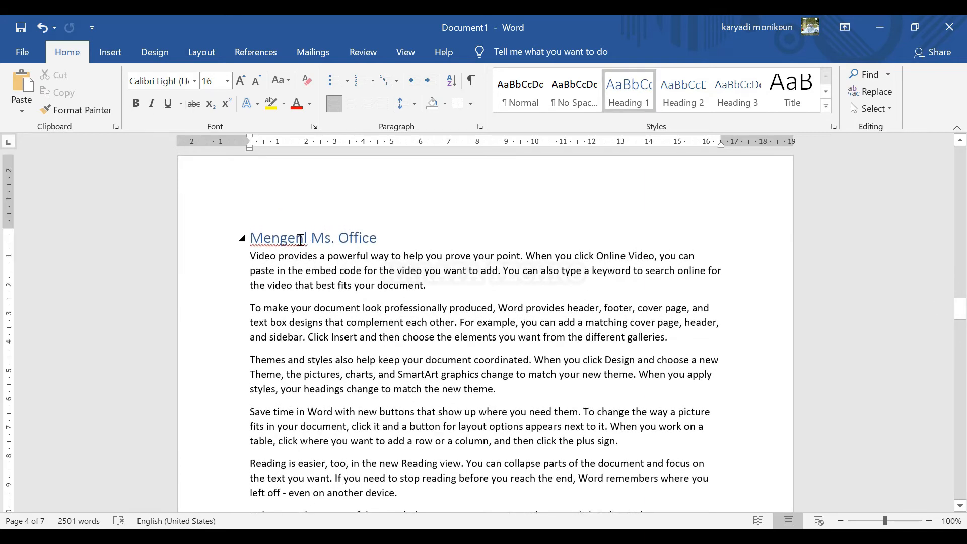
type("a")
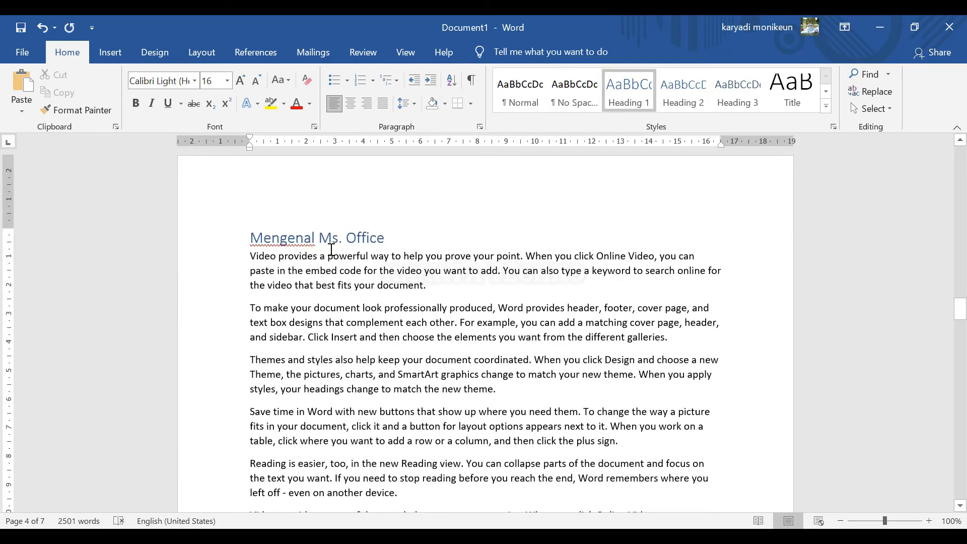
Update the entire table of contents to pick up the corrected "Mengenal Ms. Office" heading
left_click_drag(960, 310, 965, 163)
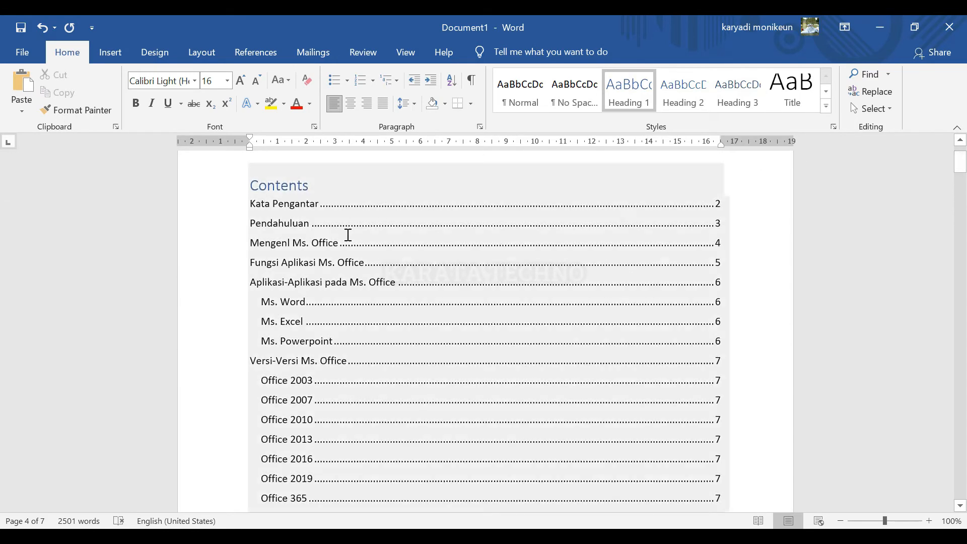
left_click(319, 206)
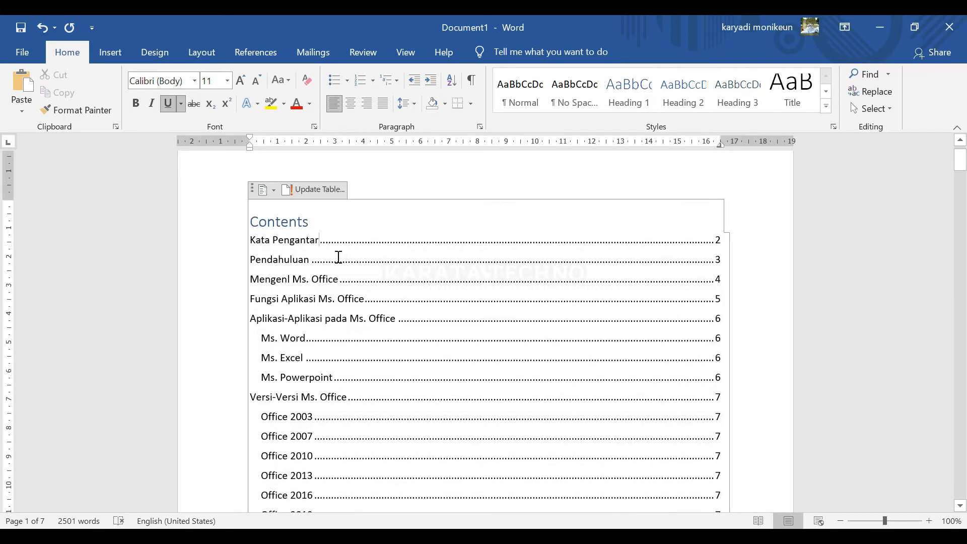
left_click(330, 189)
left_click(441, 280)
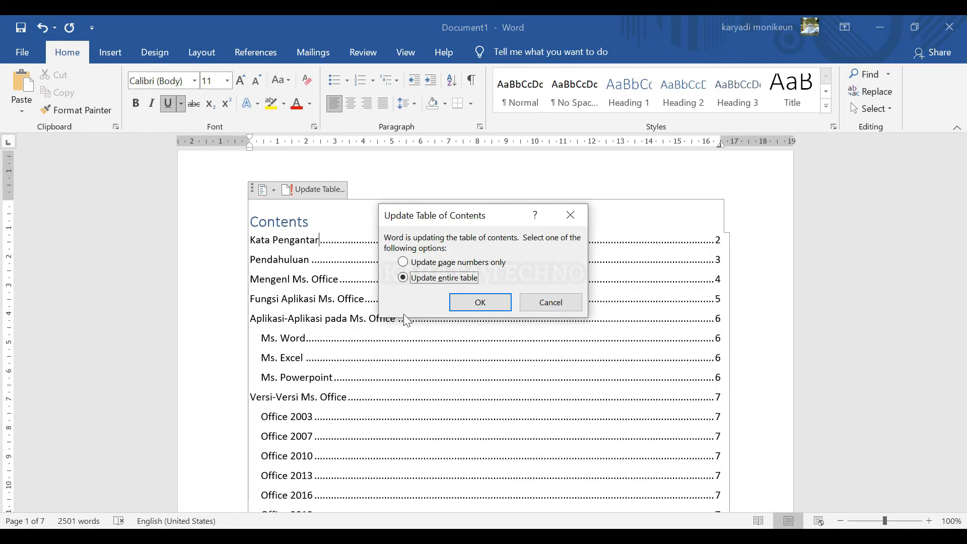
left_click(474, 303)
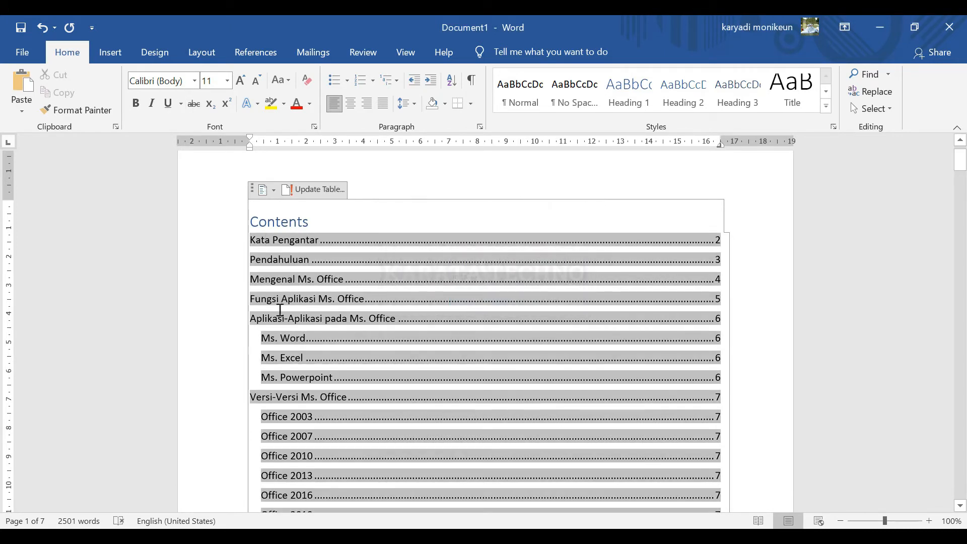
left_click(293, 287)
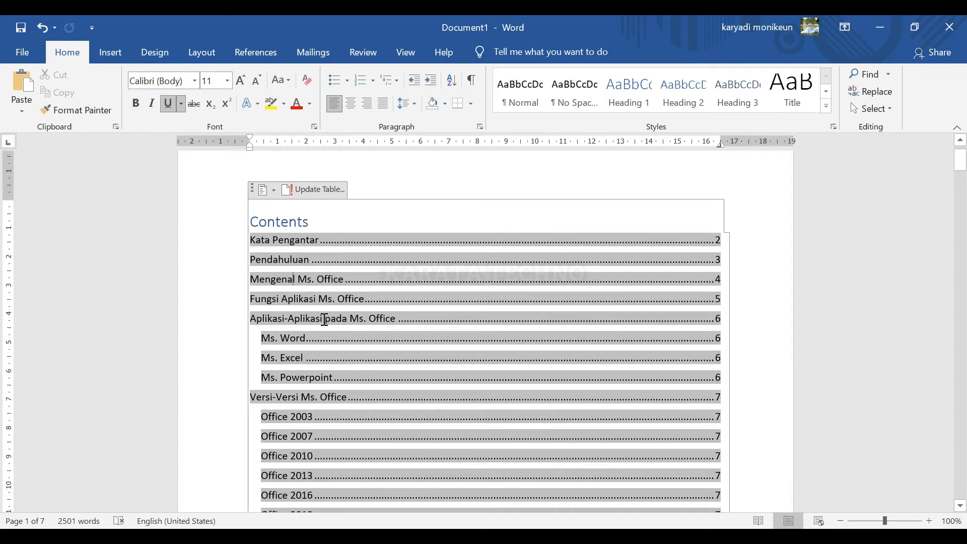
Select the main headings "Kata Pengantar", "Pendahuluan" and "Mengenal Ms. Office" together in the document body
left_click_drag(960, 166, 963, 262)
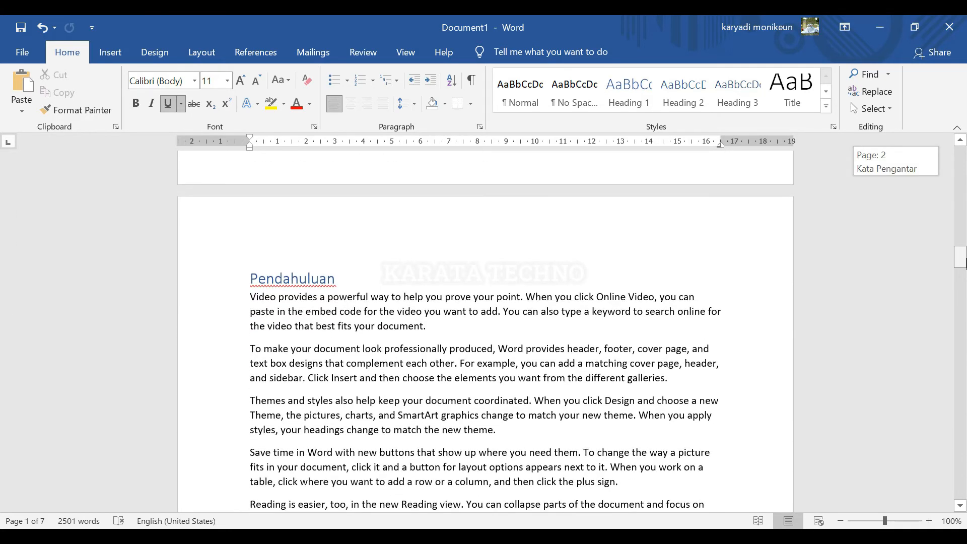
scroll(522, 360, "down", 15)
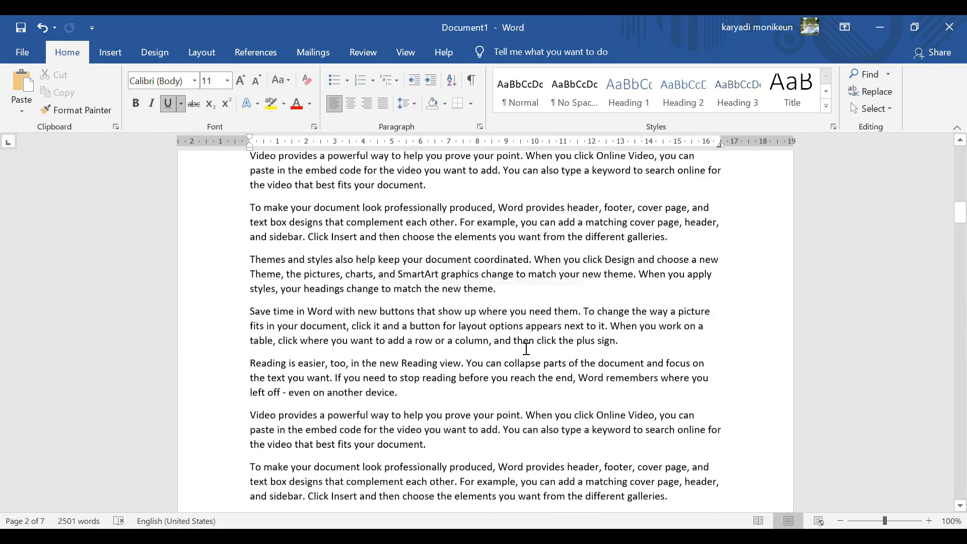
scroll(526, 348, "up", 15)
scroll(518, 345, "down", 5)
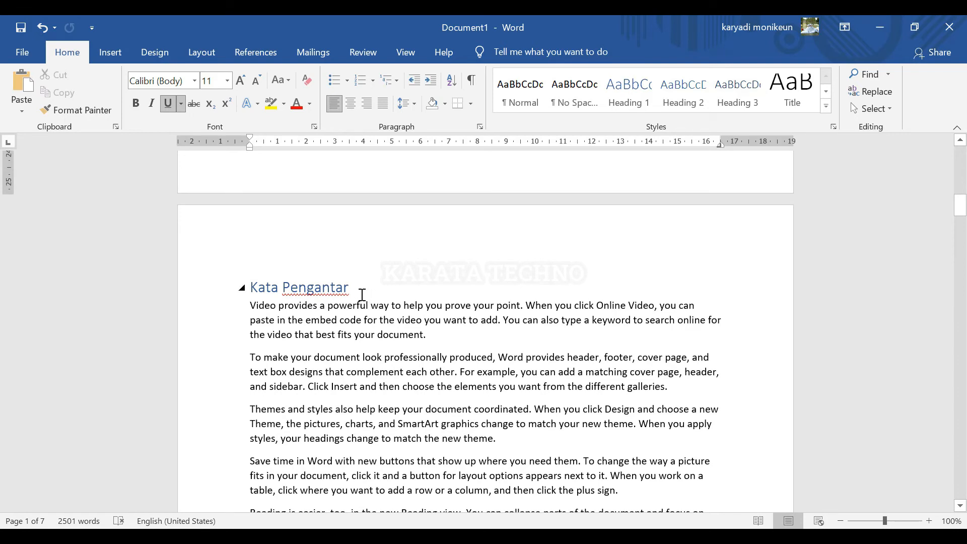
triple_click(258, 289)
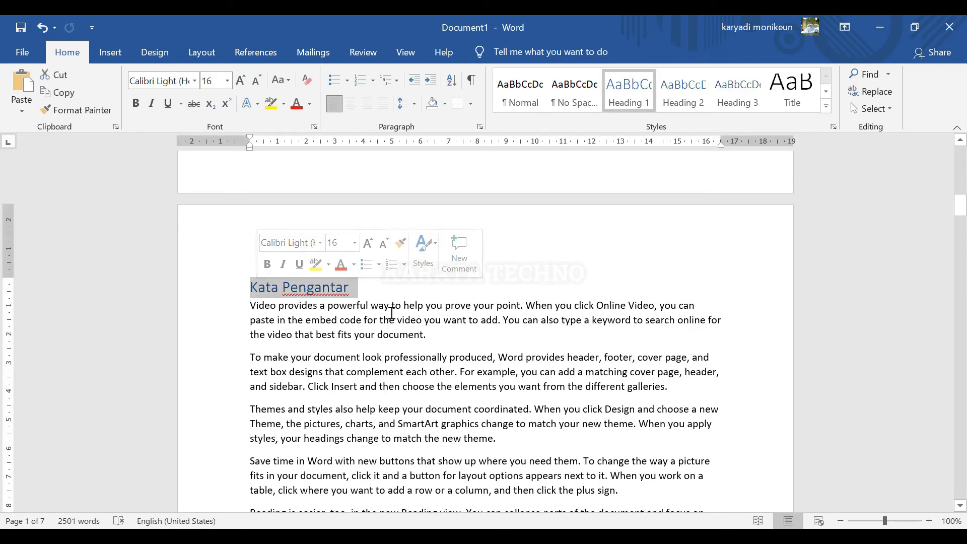
scroll(375, 322, "down", 6)
scroll(372, 351, "down", 5)
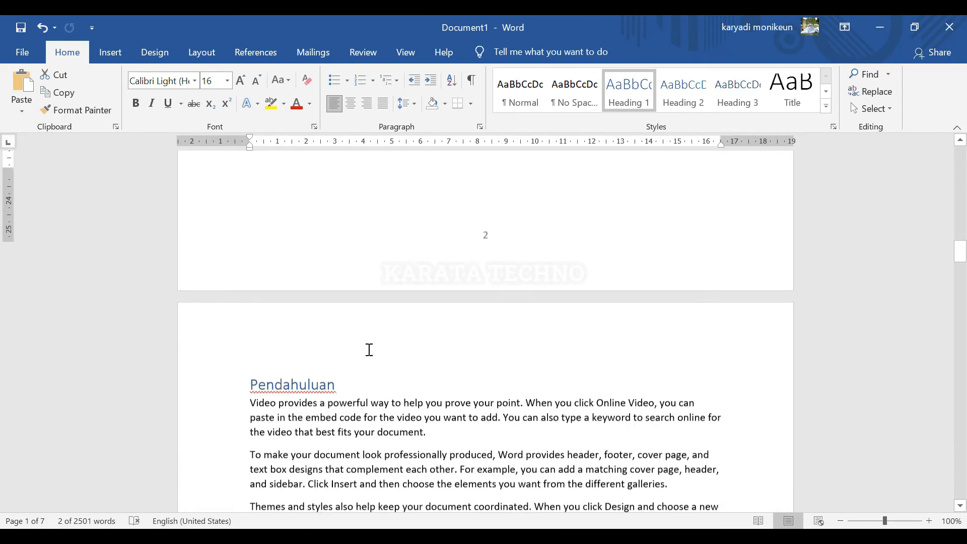
scroll(339, 352, "down", 13)
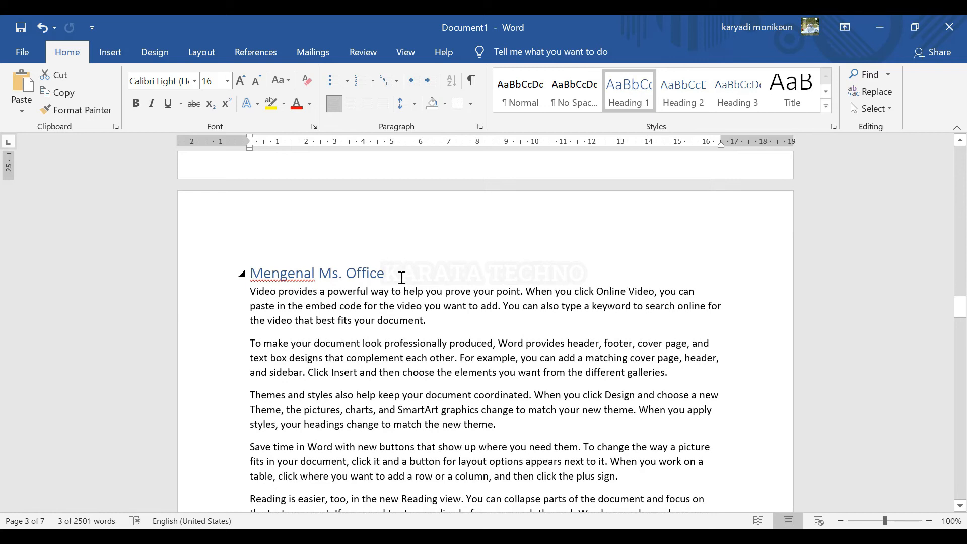
Add the headings "Fungsi Aplikasi Ms. Office", "Aplikasi-Aplikasi pada Ms. Office" and "Versi-Versi Ms. Office" to the selection and return to the document's beginning
scroll(334, 328, "down", 16)
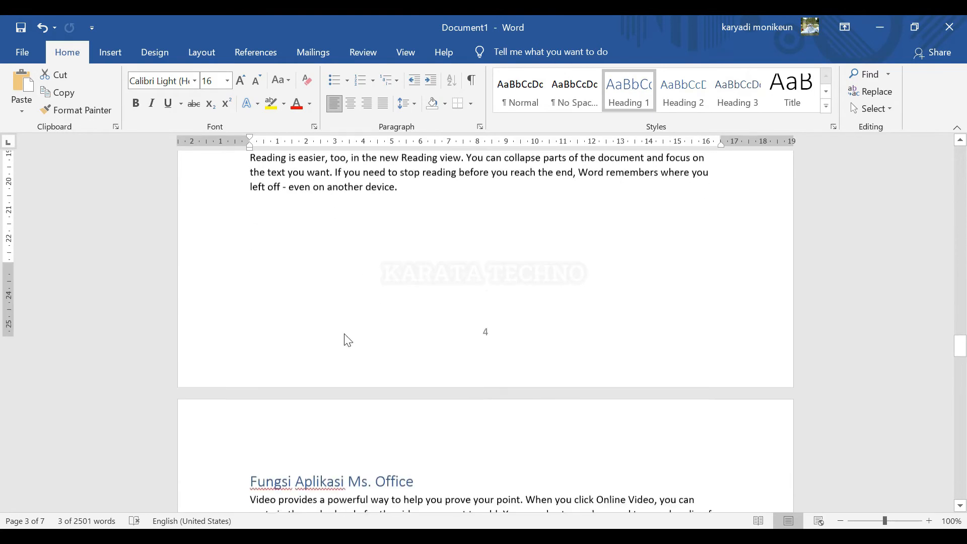
left_click_drag(426, 323, 269, 322)
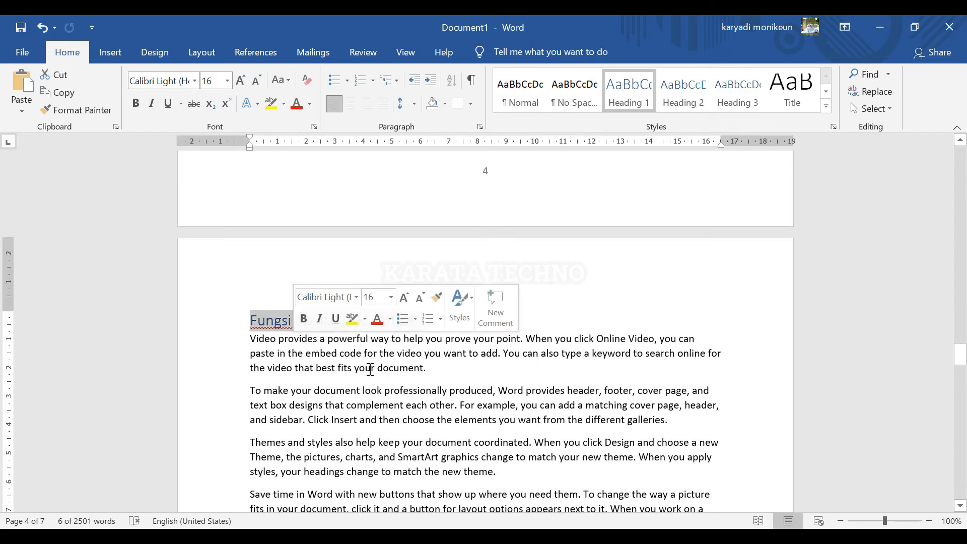
scroll(370, 370, "down", 5)
scroll(370, 370, "down", 12)
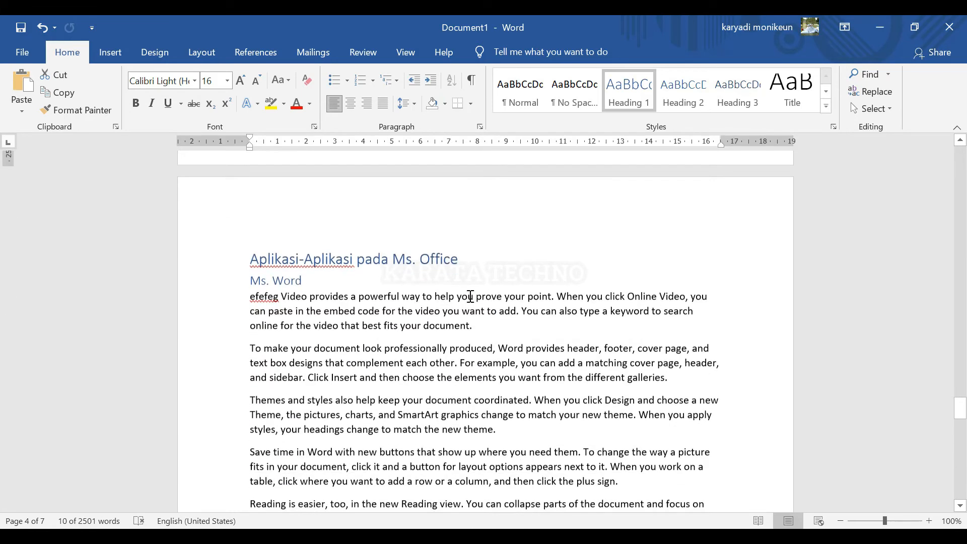
left_click_drag(369, 257, 252, 257)
scroll(397, 334, "down", 14)
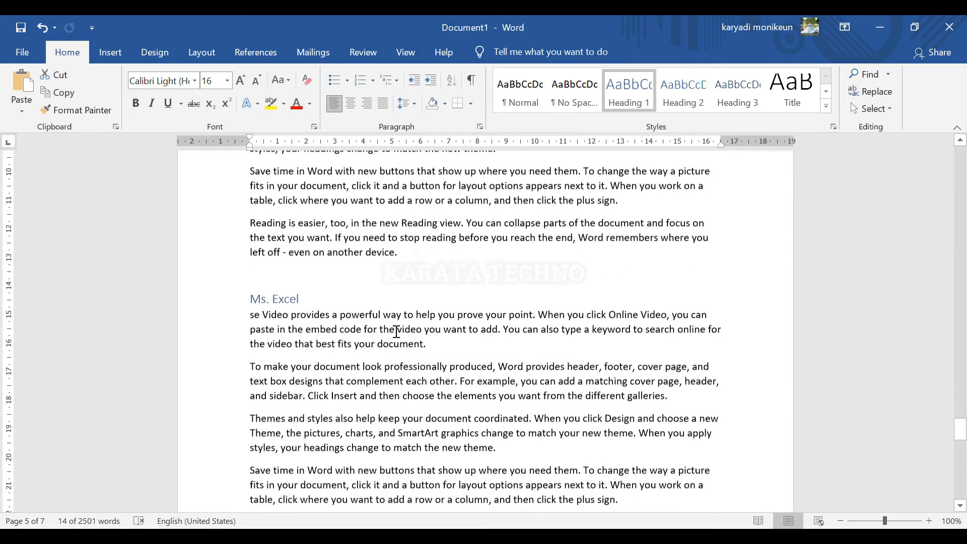
left_click_drag(398, 233, 252, 233)
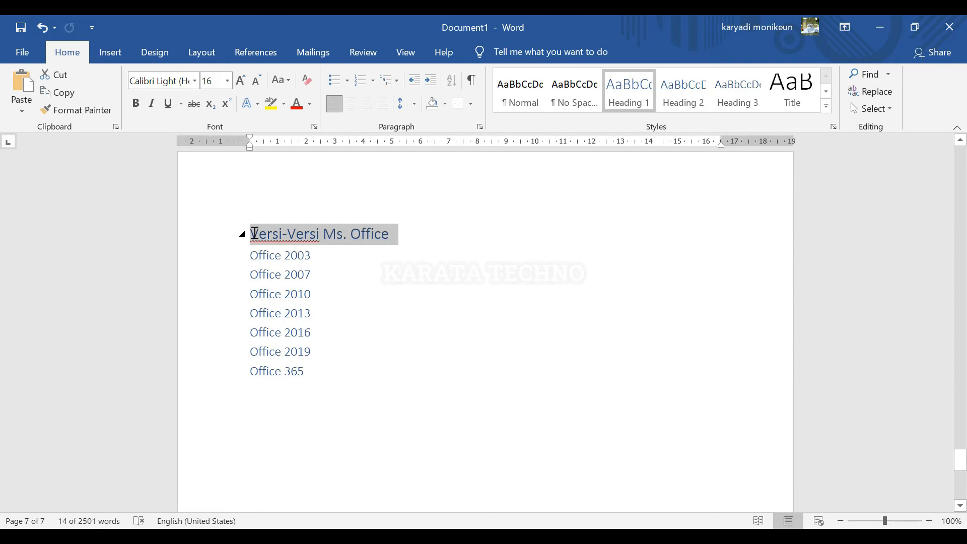
scroll(643, 308, "up", 3)
scroll(644, 308, "up", 2)
left_click_drag(959, 448, 941, 215)
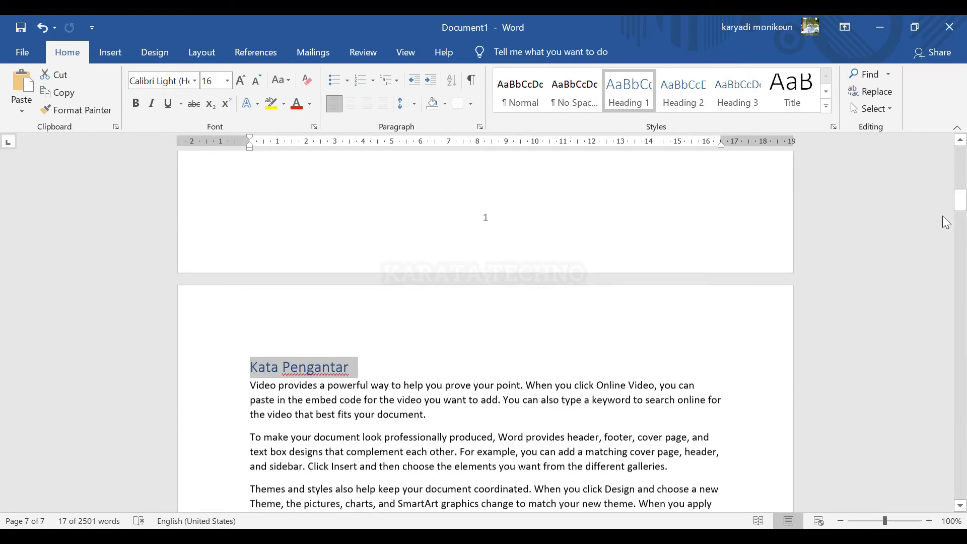
Format the selected main headings as bold black text, keeping the font size at 16
left_click(136, 104)
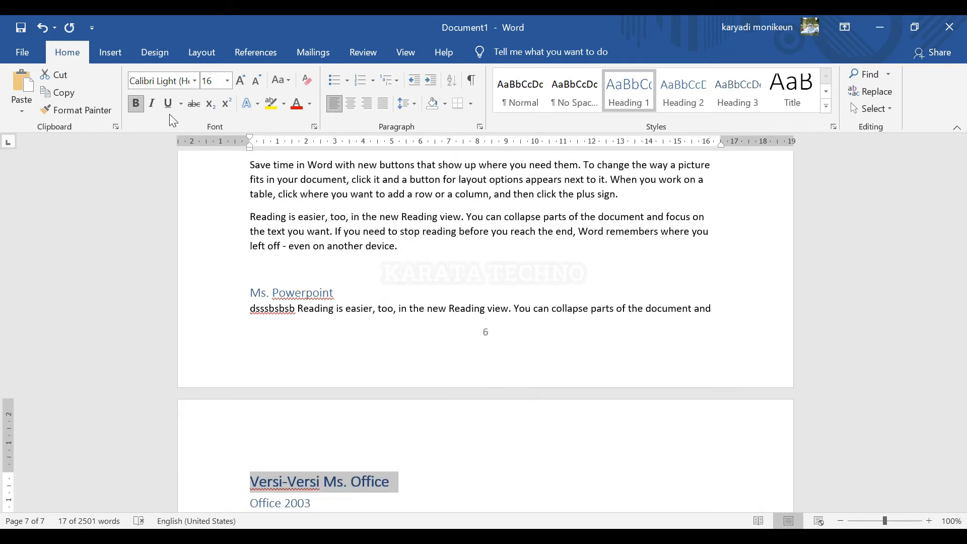
left_click(310, 107)
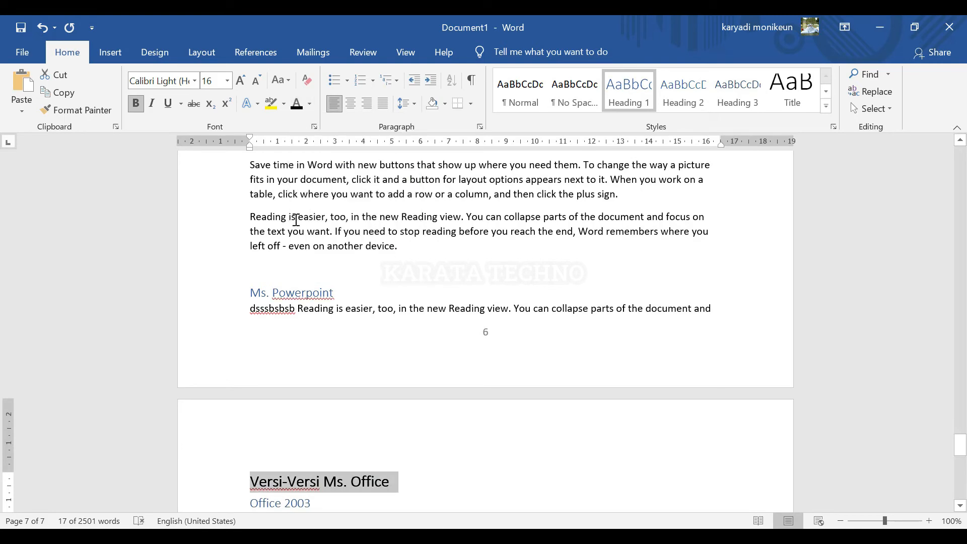
left_click(253, 85)
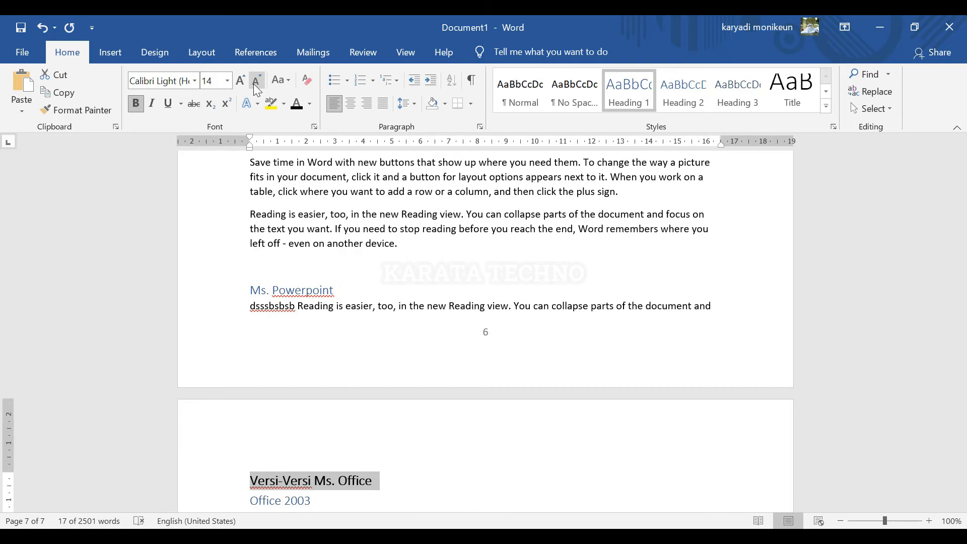
left_click(243, 85)
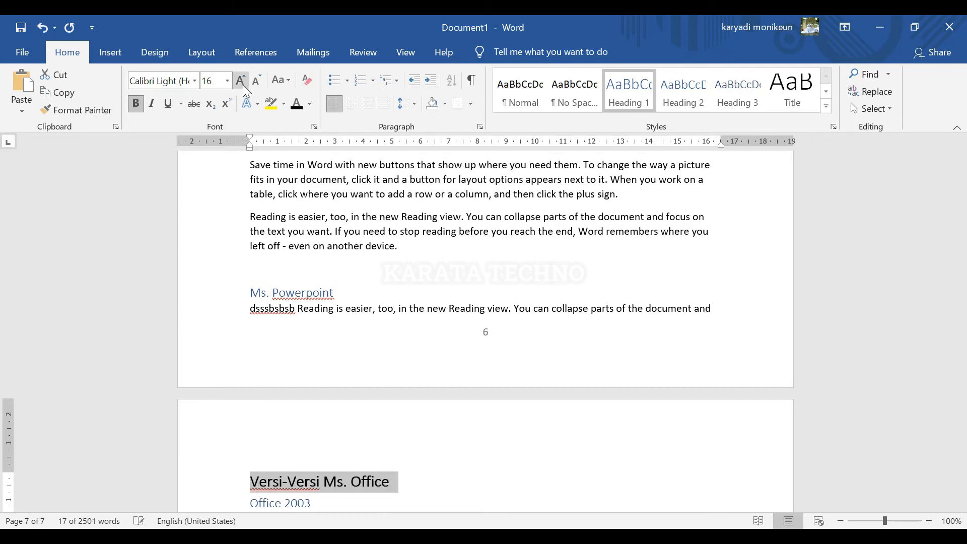
Insert a blank line below the heading "Fungsi Aplikasi Ms. Office" on page 5
scroll(826, 309, "up", 10)
scroll(432, 367, "up", 8)
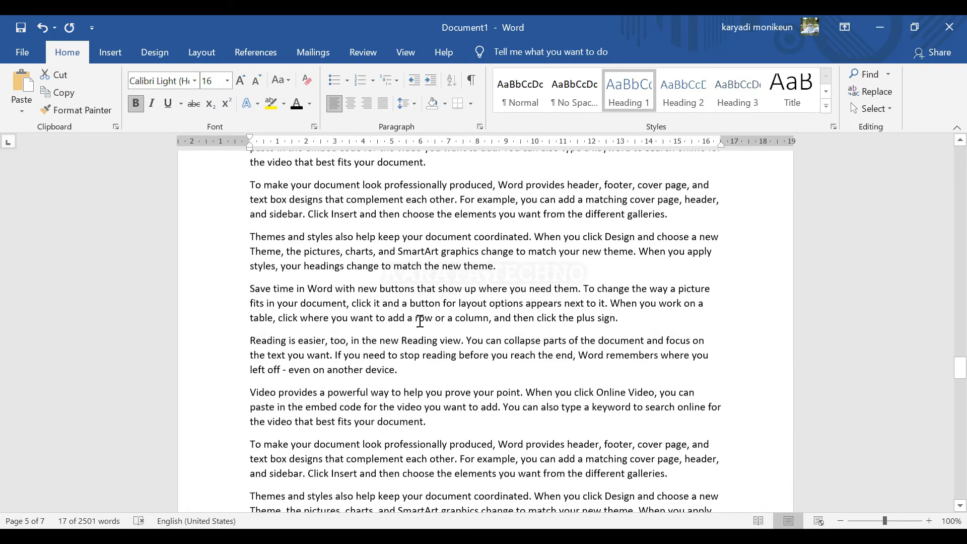
left_click(483, 410)
scroll(425, 358, "down", 3)
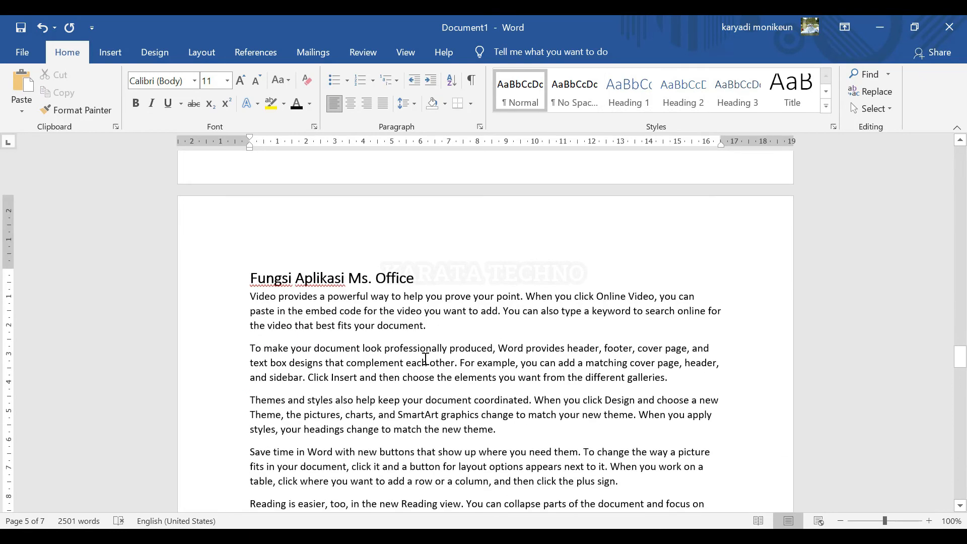
left_click(428, 281)
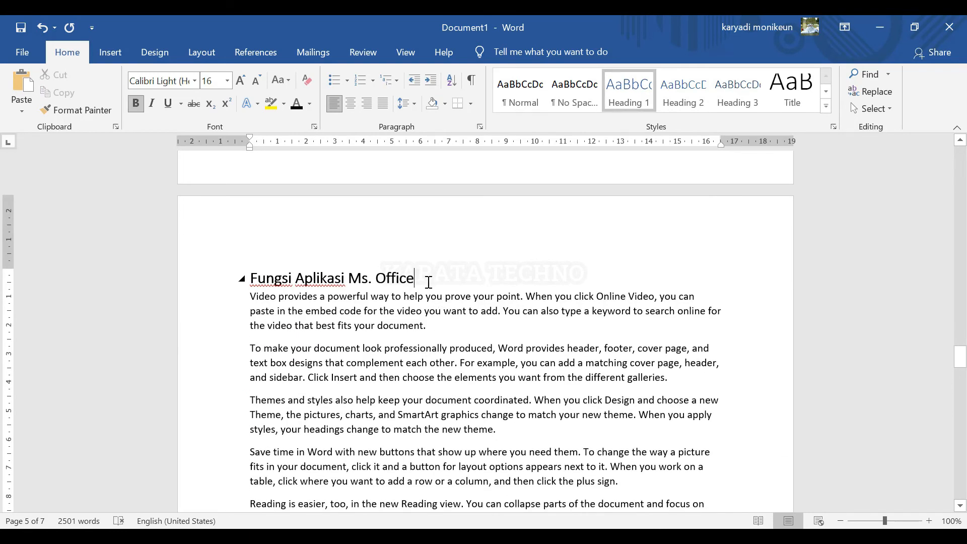
key("Return")
Insert a blank line below each of the headings "Mengenal Ms. Office" and "Pendahuluan"
scroll(428, 285, "up", 10)
scroll(427, 286, "up", 12)
scroll(405, 378, "down", 4)
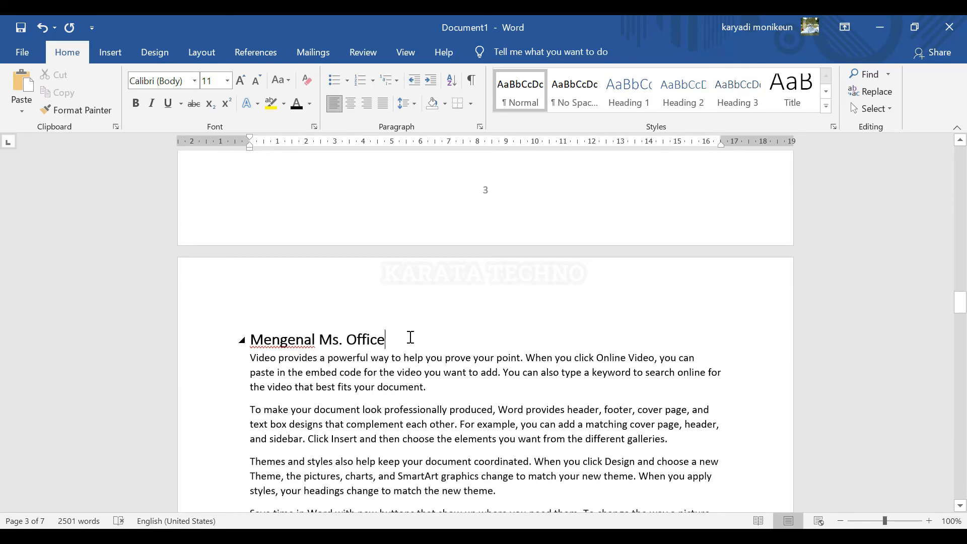
key("Return")
scroll(385, 327, "down", 5)
scroll(384, 320, "up", 15)
left_click(377, 362)
key("Return")
Insert a blank line below the heading "Kata Pengantar" on page 2
scroll(386, 347, "up", 3)
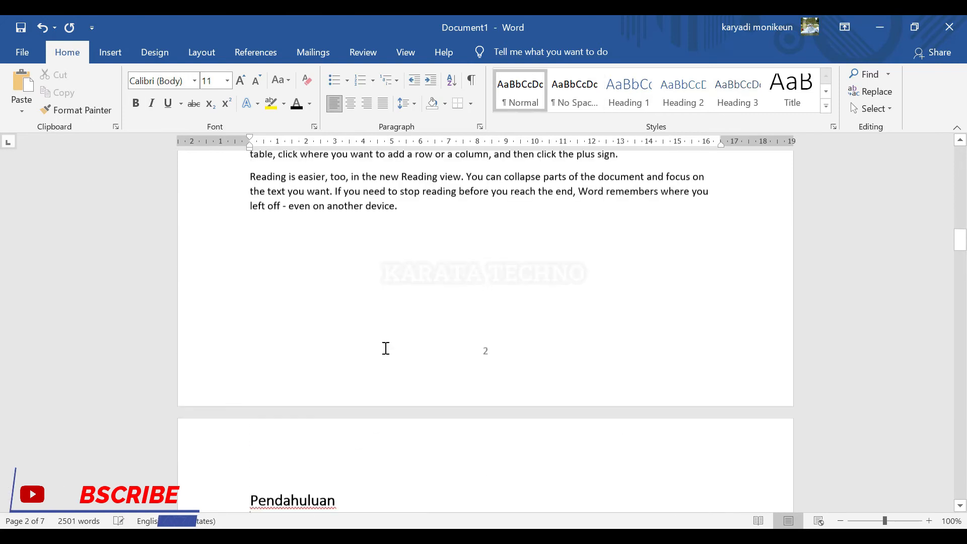
scroll(386, 348, "up", 10)
scroll(377, 382, "down", 3)
left_click(370, 313)
key("Return")
Check the formatting and spacing of the main headings from the document's start through page 5
scroll(371, 328, "up", 10)
scroll(376, 331, "down", 1)
scroll(377, 332, "down", 20)
scroll(359, 331, "down", 14)
scroll(357, 313, "down", 10)
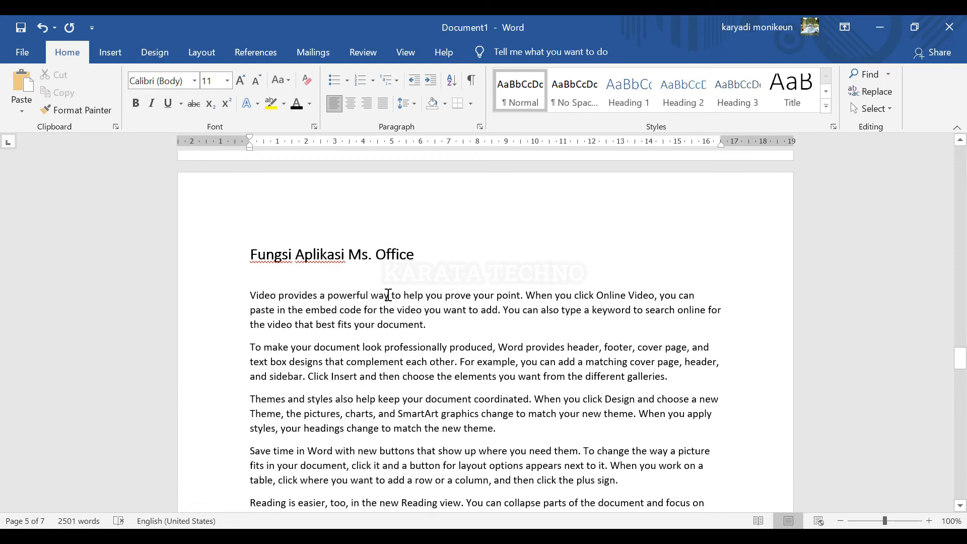
scroll(387, 295, "down", 15)
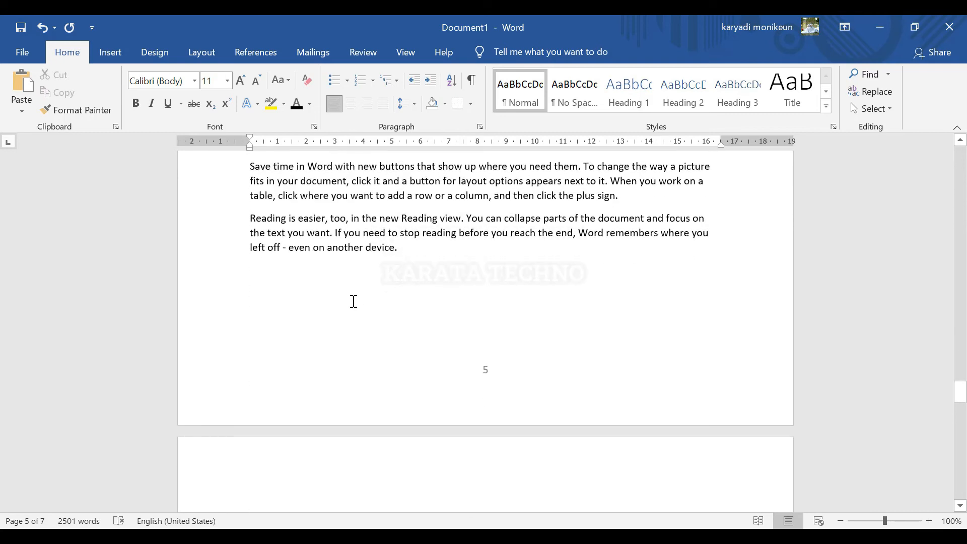
scroll(353, 306, "up", 5)
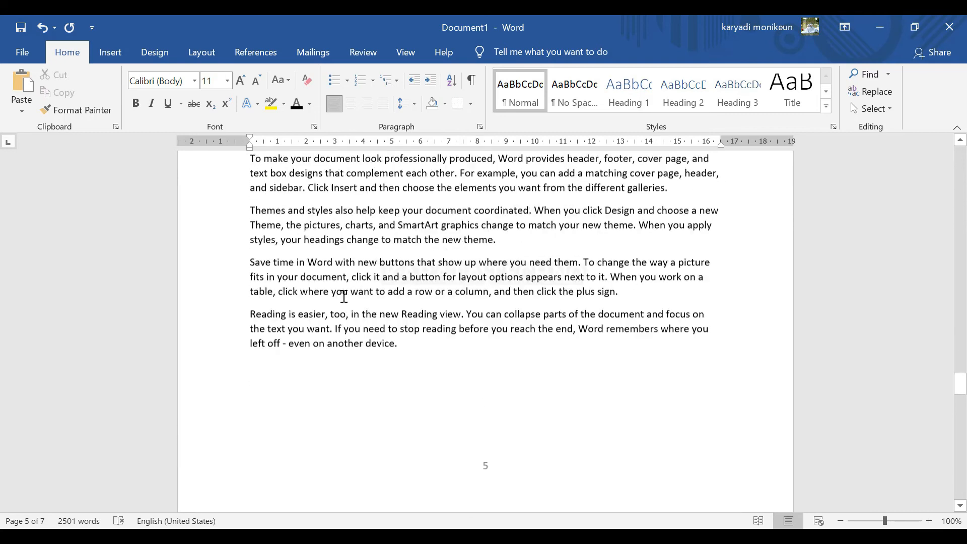
Update the entire table of contents to pick up the new formatting of the main headings
left_click_drag(959, 380, 959, 163)
left_click(453, 170)
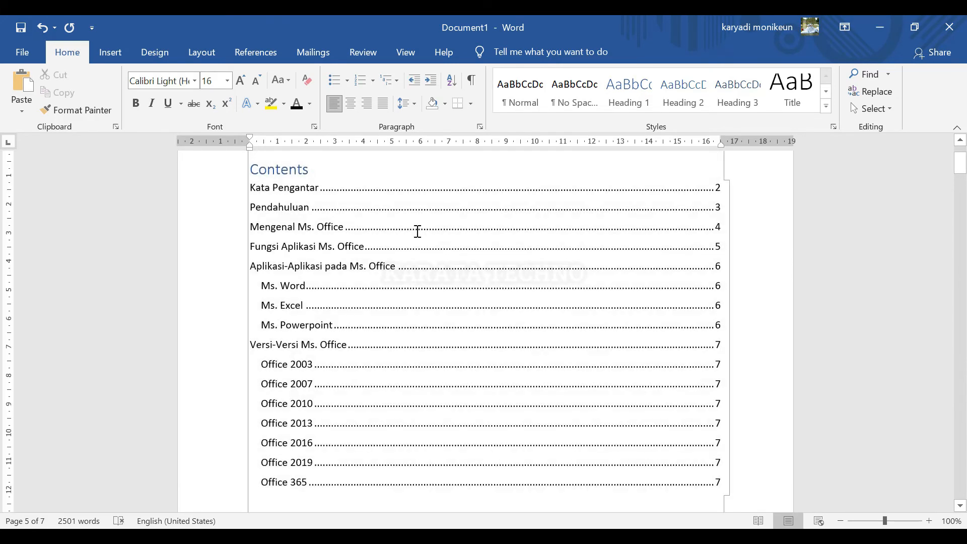
scroll(418, 231, "up", 3)
left_click(323, 226)
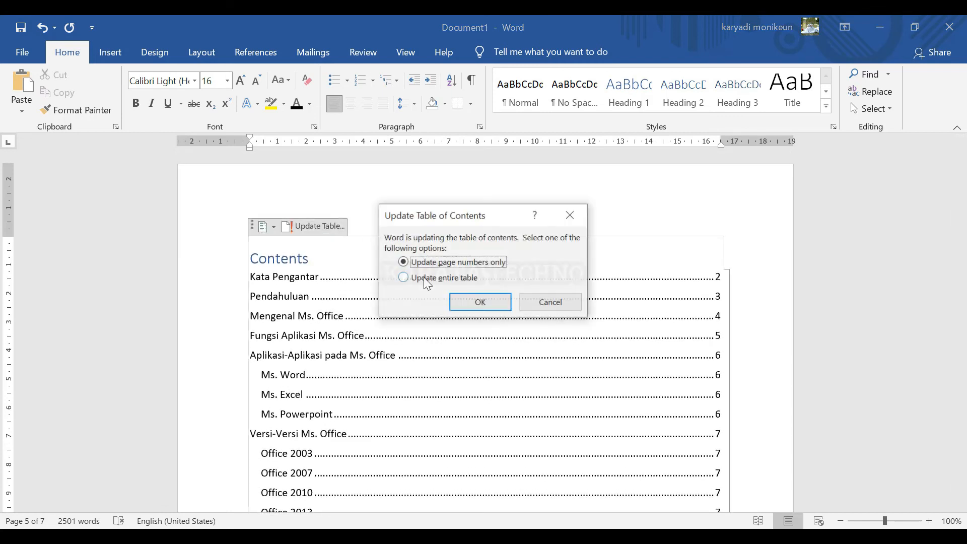
left_click(444, 278)
left_click(462, 303)
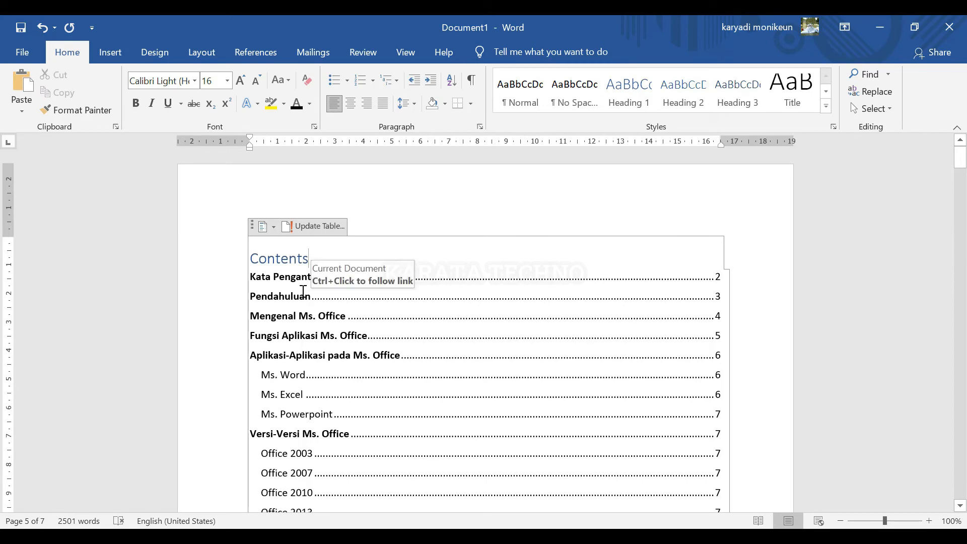
Select the sub-headings "Ms. Word", "Ms. Excel" and "Ms. Powerpoint" together in the document body
left_click_drag(960, 156, 963, 423)
left_click_drag(324, 245, 247, 240)
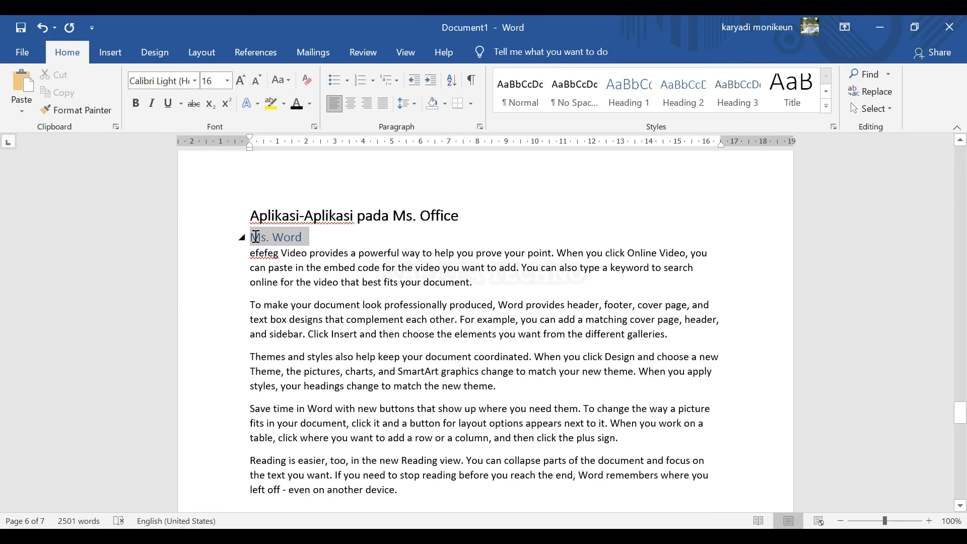
scroll(352, 297, "down", 5)
scroll(319, 299, "down", 1)
left_click_drag(304, 282, 248, 282)
scroll(351, 322, "down", 3)
scroll(327, 347, "down", 6)
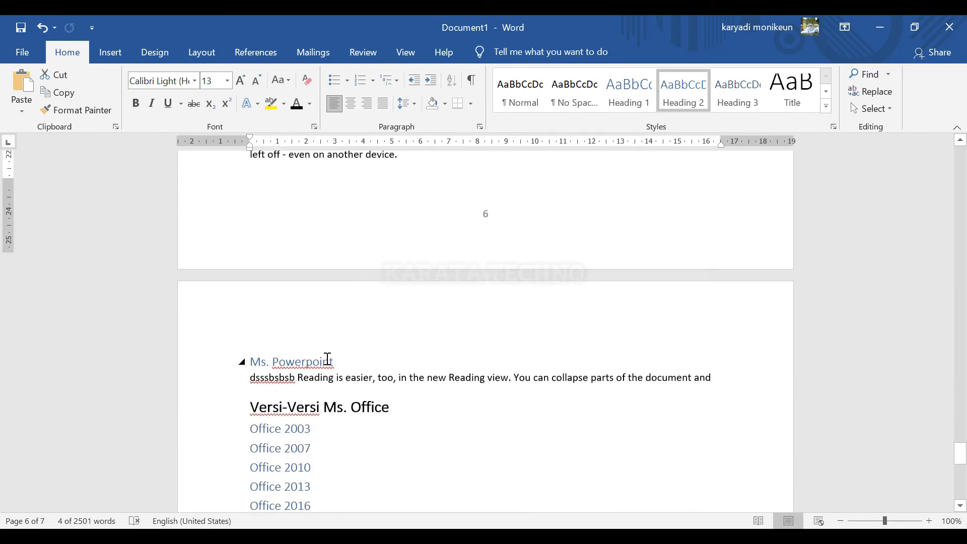
left_click_drag(316, 343, 258, 343)
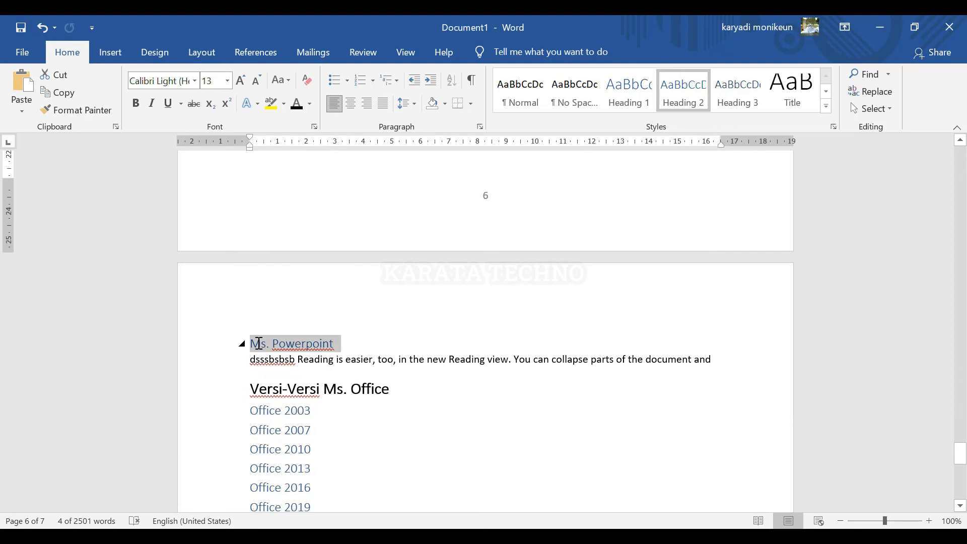
key("ctrl+z")
key("ctrl+z")
Update the entire table of contents to pick up the lettered sub-headings, and clear the selection
left_click_drag(960, 462, 962, 157)
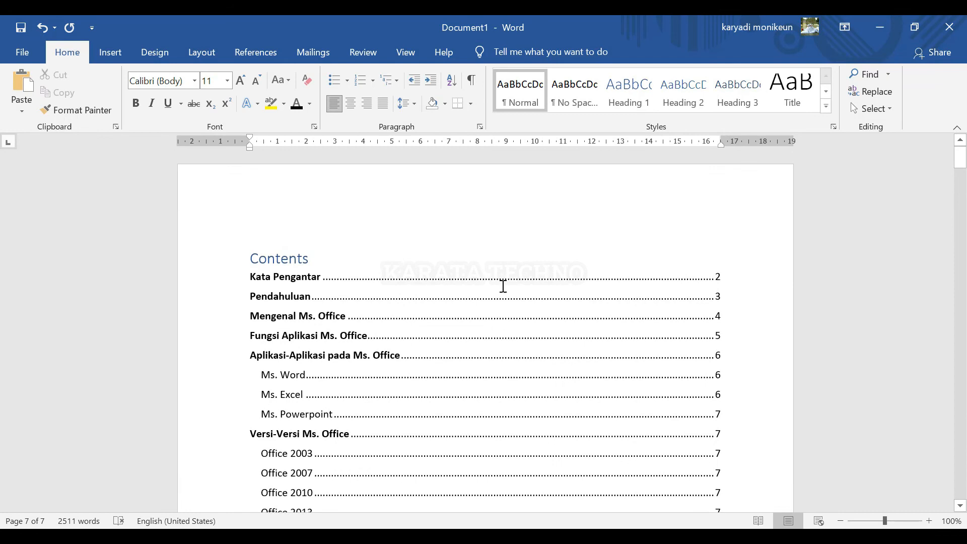
left_click(502, 286)
left_click(331, 226)
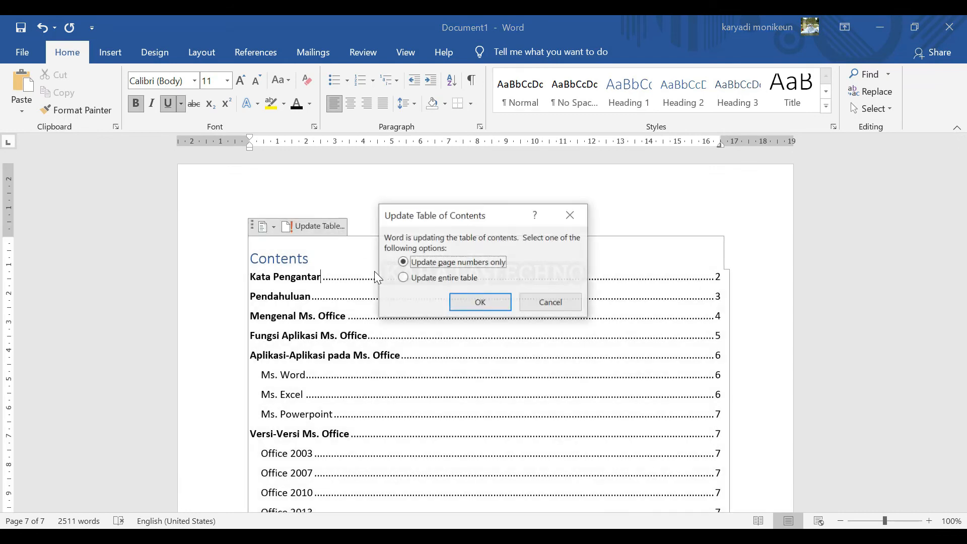
left_click(421, 278)
left_click(479, 302)
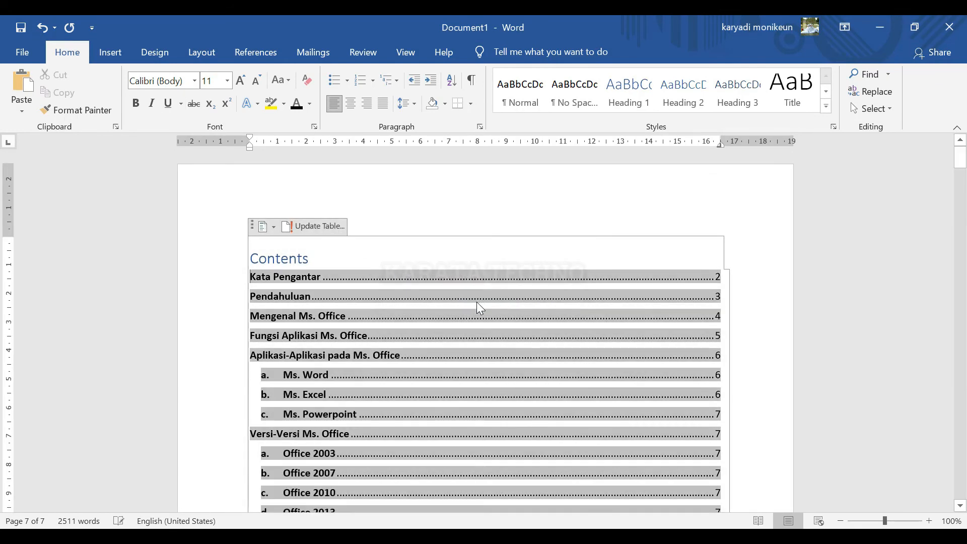
left_click(548, 257)
Examine the whole contents list with its main headings and lettered sub-items
scroll(434, 341, "down", 3)
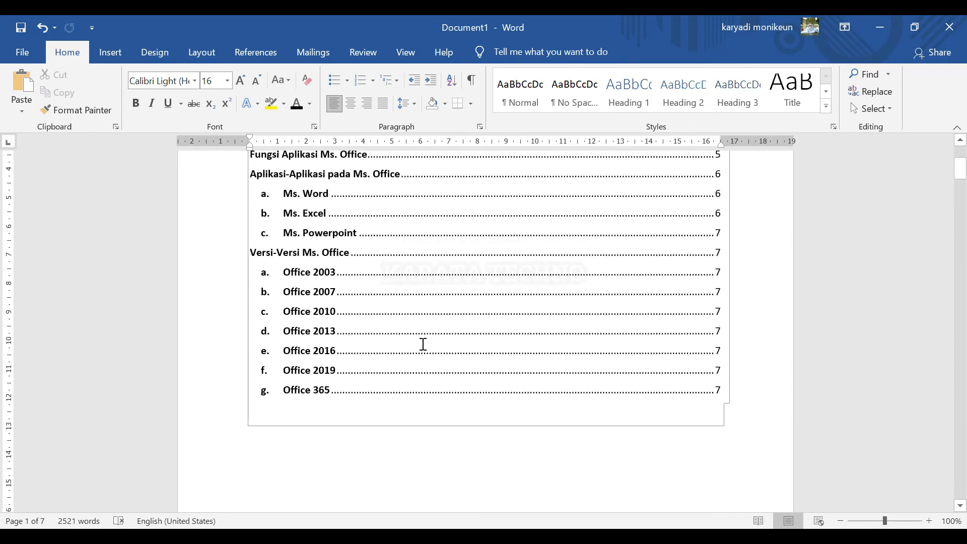
scroll(628, 409, "down", 3)
scroll(615, 403, "up", 3)
scroll(631, 333, "up", 5)
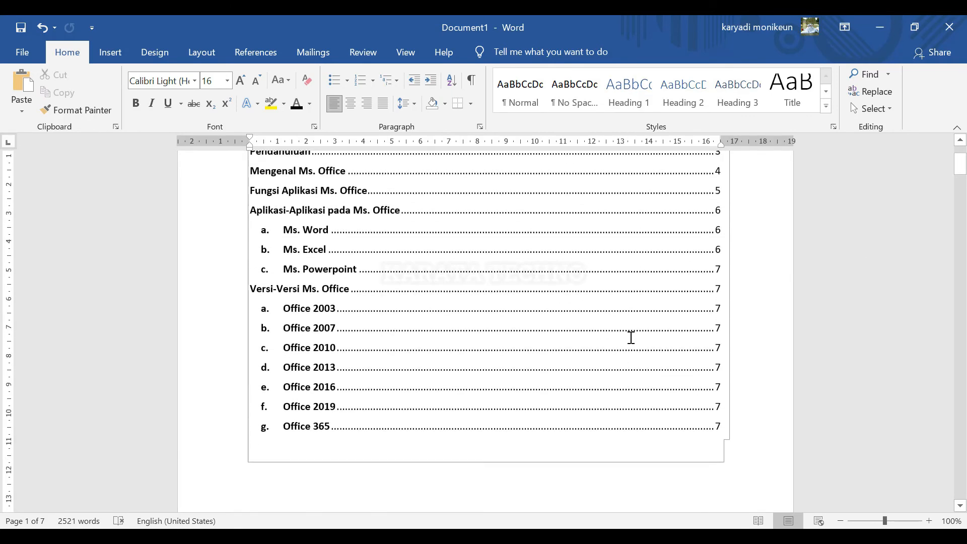
mouse_move(961, 157)
left_mouse_down()
mouse_move(963, 226)
mouse_move(961, 152)
mouse_move(962, 162)
left_mouse_up()
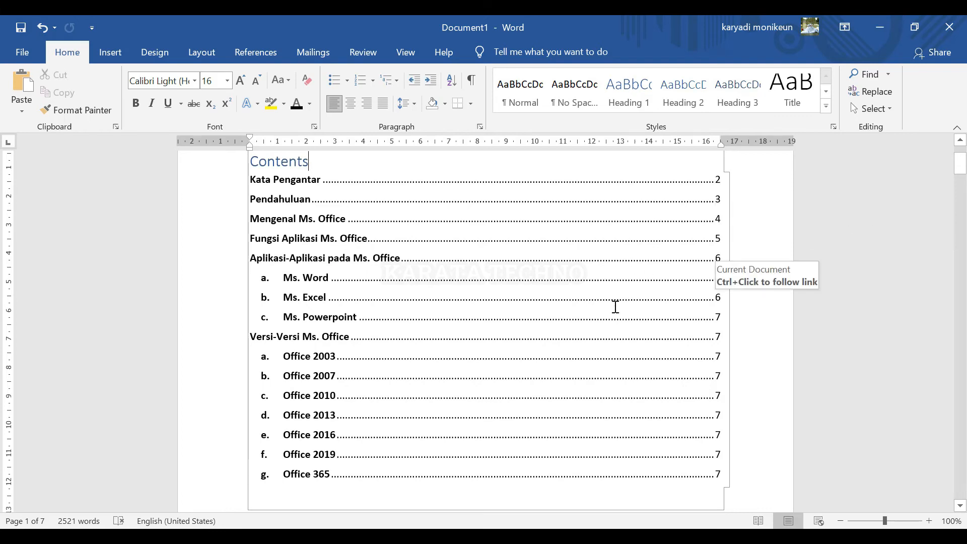
left_click_drag(959, 163, 961, 161)
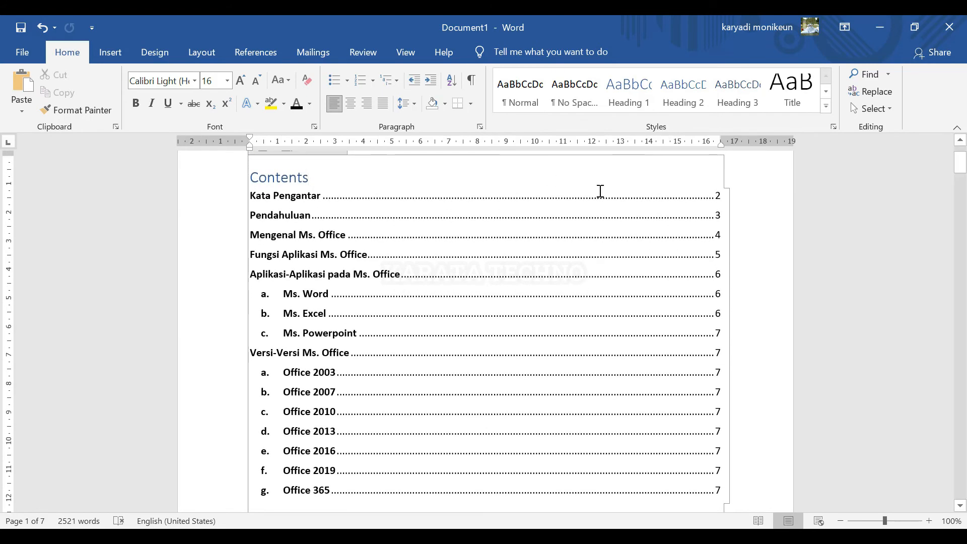
left_click(631, 104)
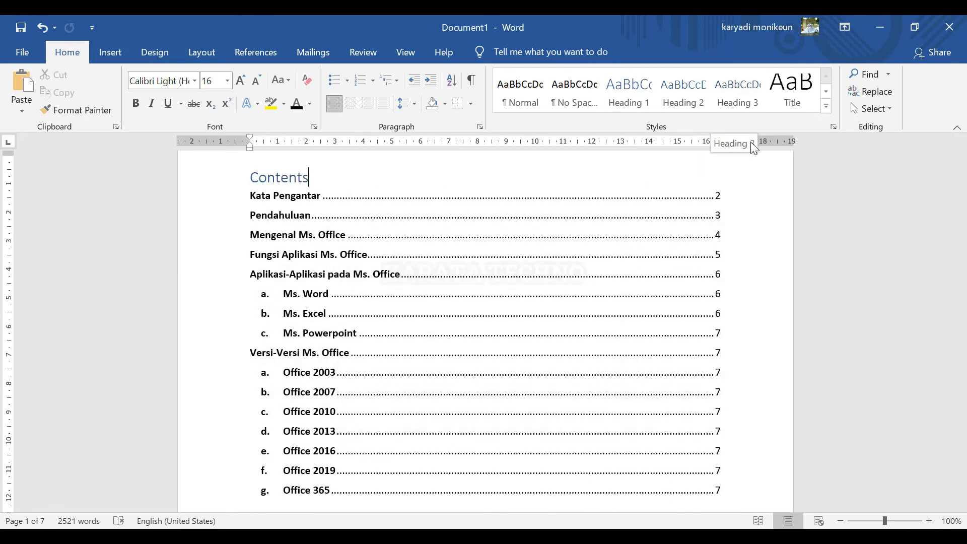
Add the unnumbered line "Tentang Office 365" beneath the sub-heading "Office 365" on page 7
left_click_drag(961, 161, 962, 440)
key("BackSpace")
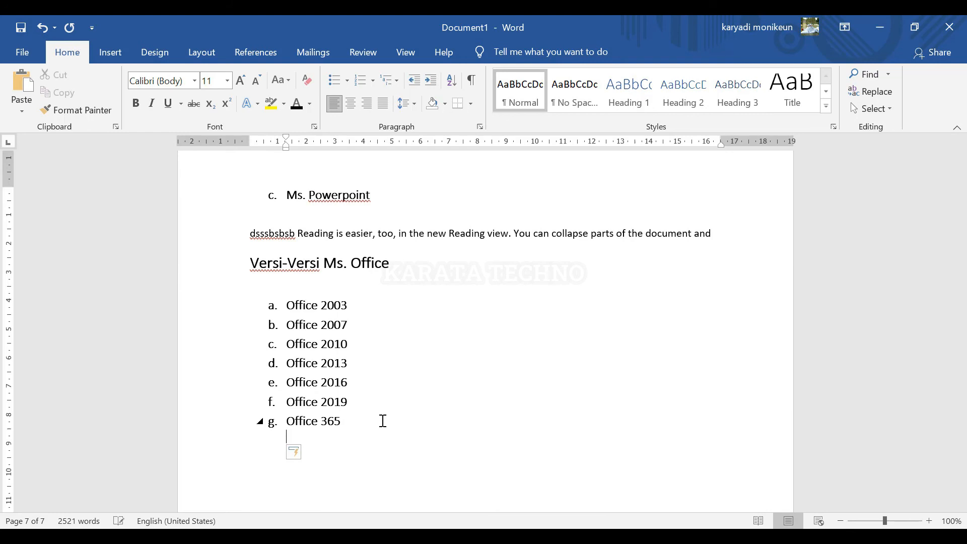
type("Tentang Office 365")
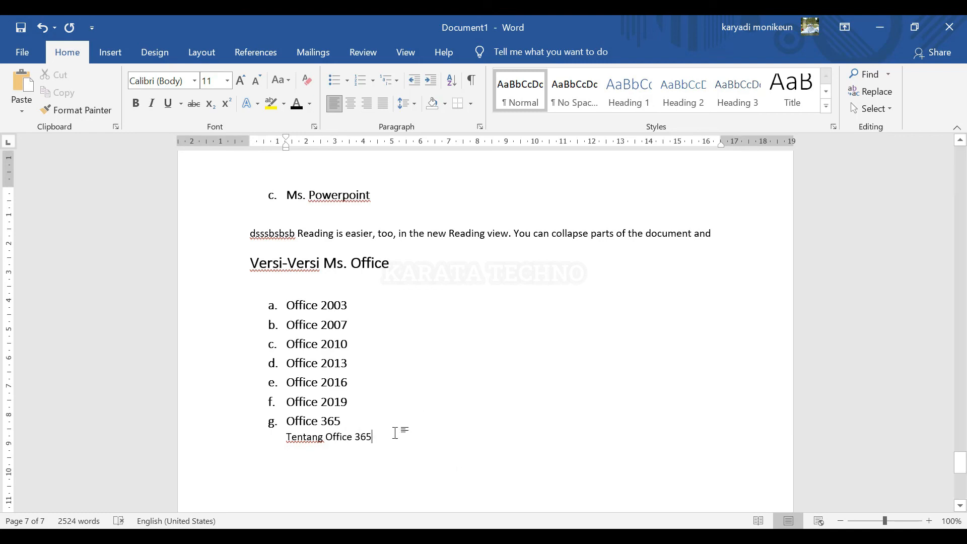
Apply the Heading 3 style to the line "Tentang Office 365"
left_click_drag(388, 436, 305, 437)
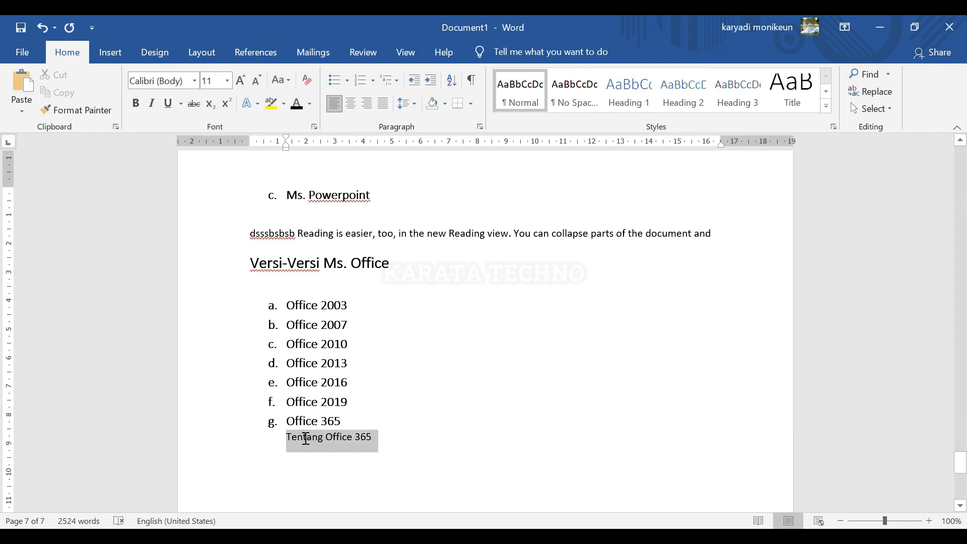
left_click(742, 96)
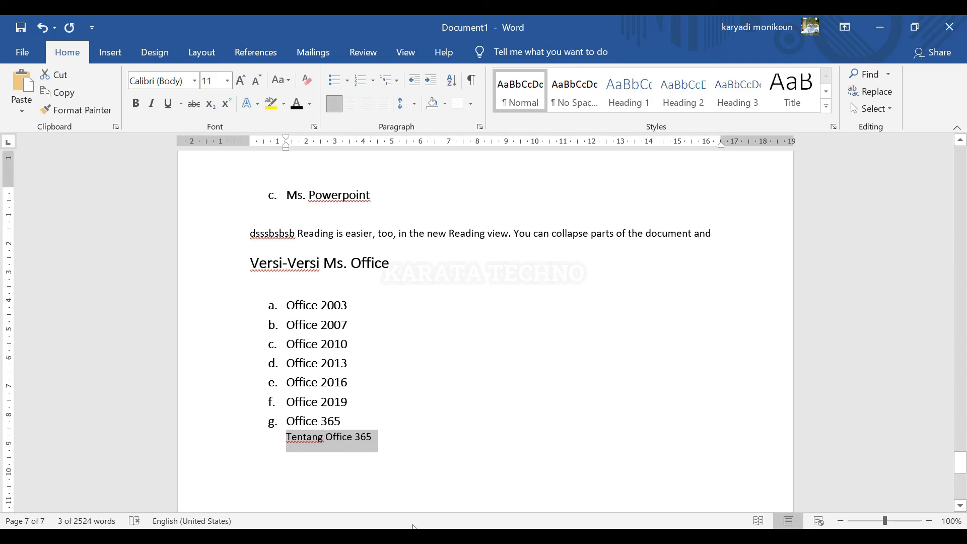
left_click(735, 96)
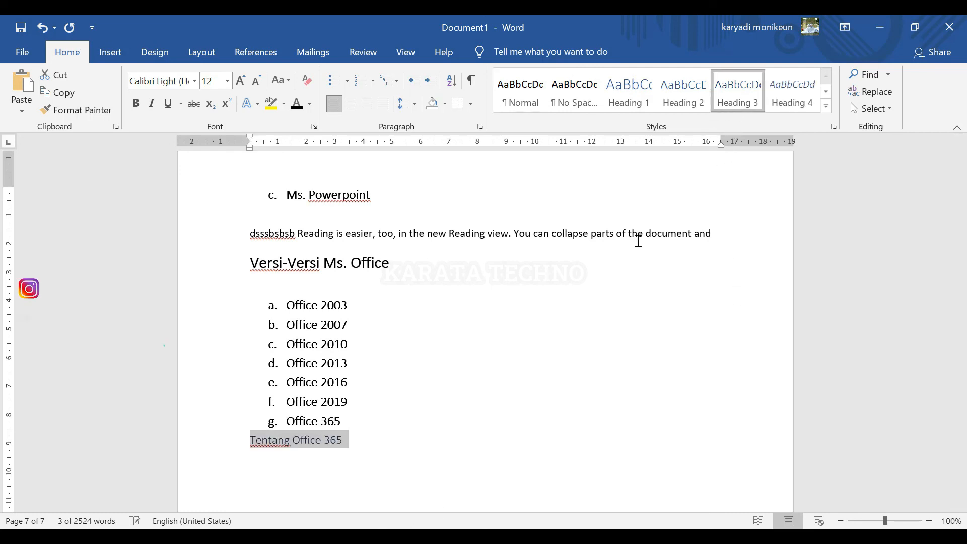
left_click(410, 424)
Update the entire table of contents to include the Heading 3 entry "Tentang Office 365"
left_click_drag(961, 473, 959, 151)
left_click(475, 319)
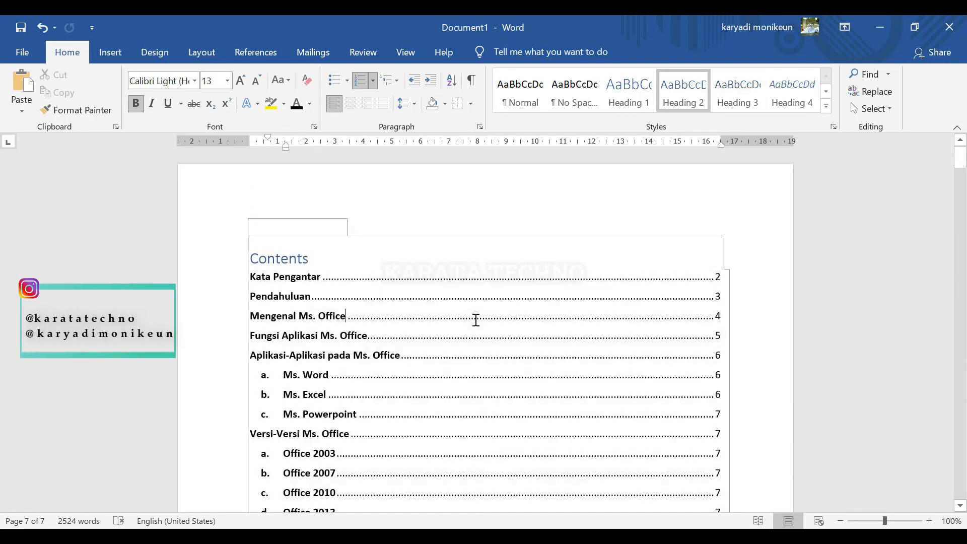
left_click(325, 228)
left_click(447, 280)
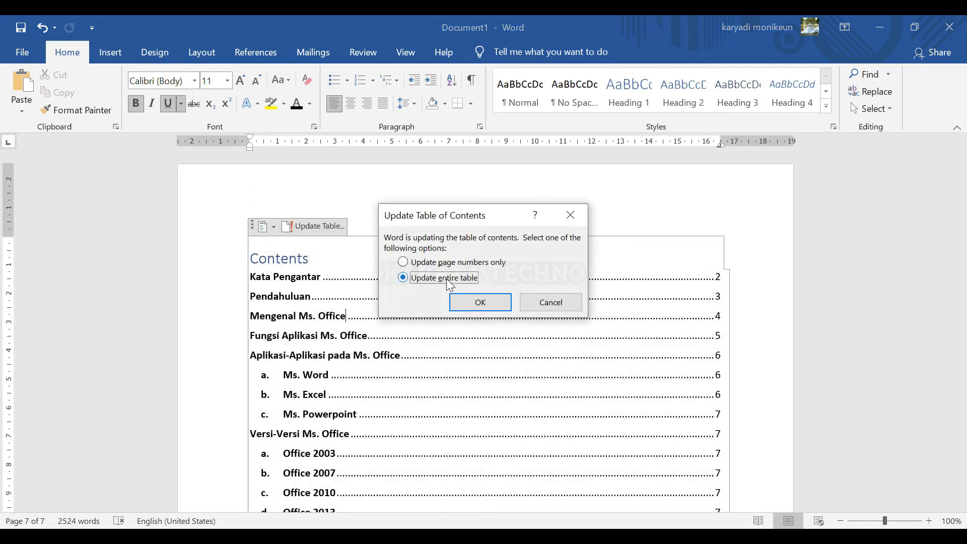
left_click(486, 303)
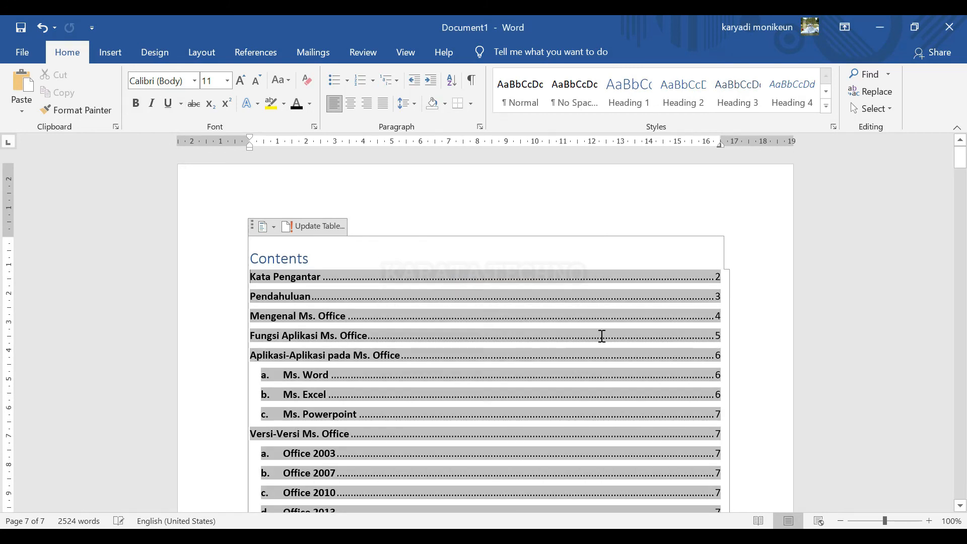
Review the contents list down to the "Tentang Office 365" entry and the start of the "Kata Pengantar" page
scroll(601, 335, "down", 7)
left_click(479, 402)
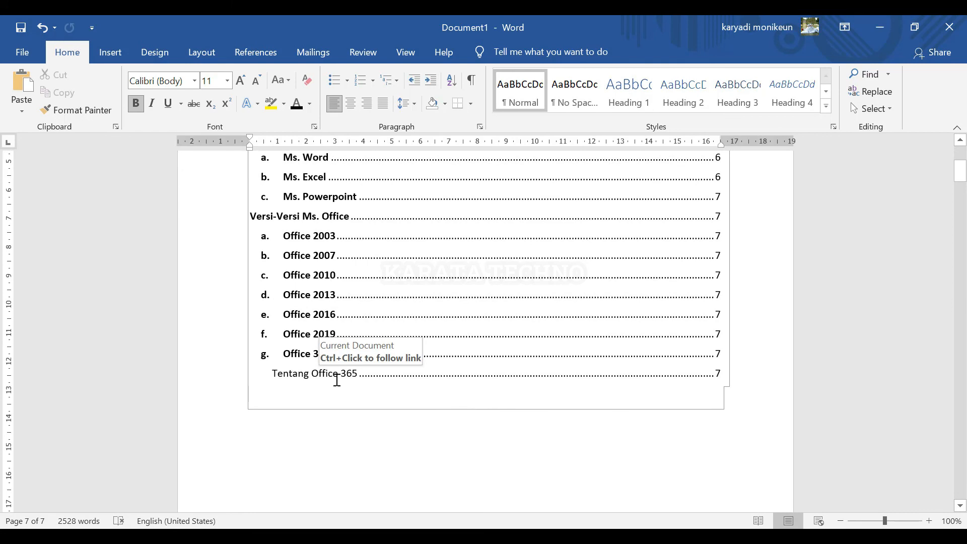
scroll(251, 188, "up", 3)
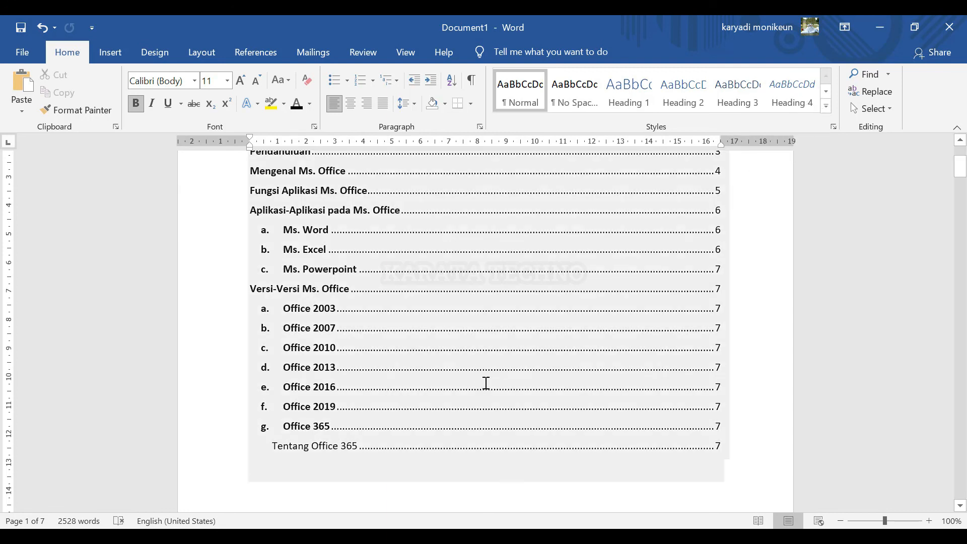
left_click_drag(960, 166, 963, 202)
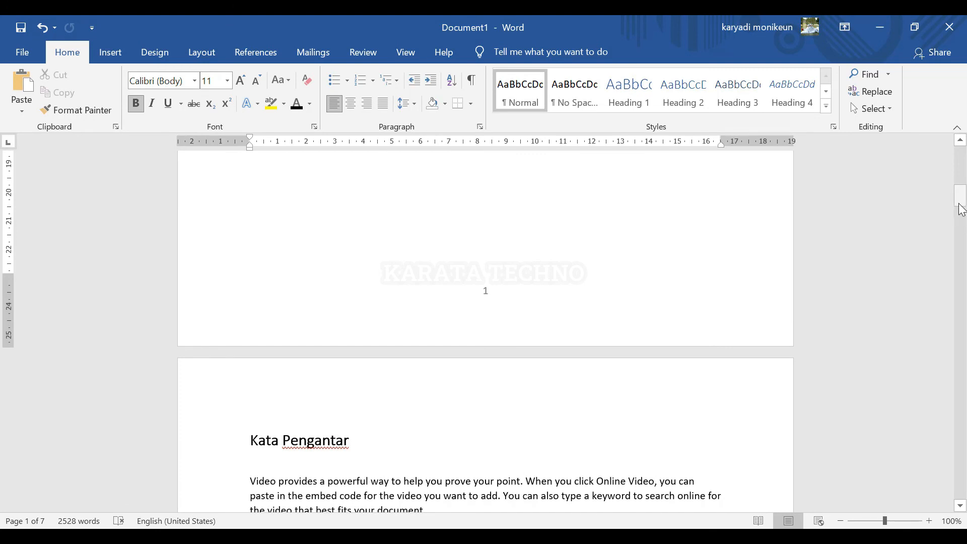
left_click_drag(962, 206, 961, 174)
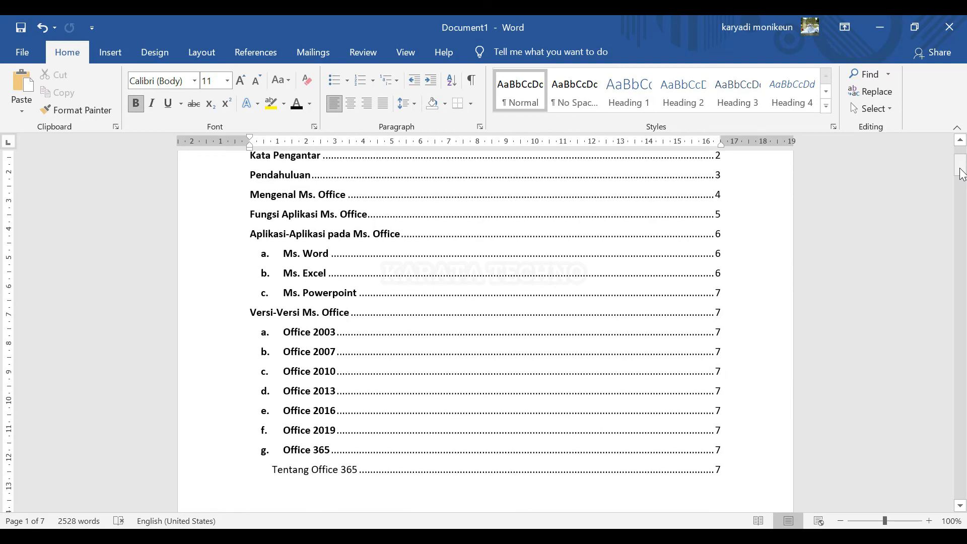